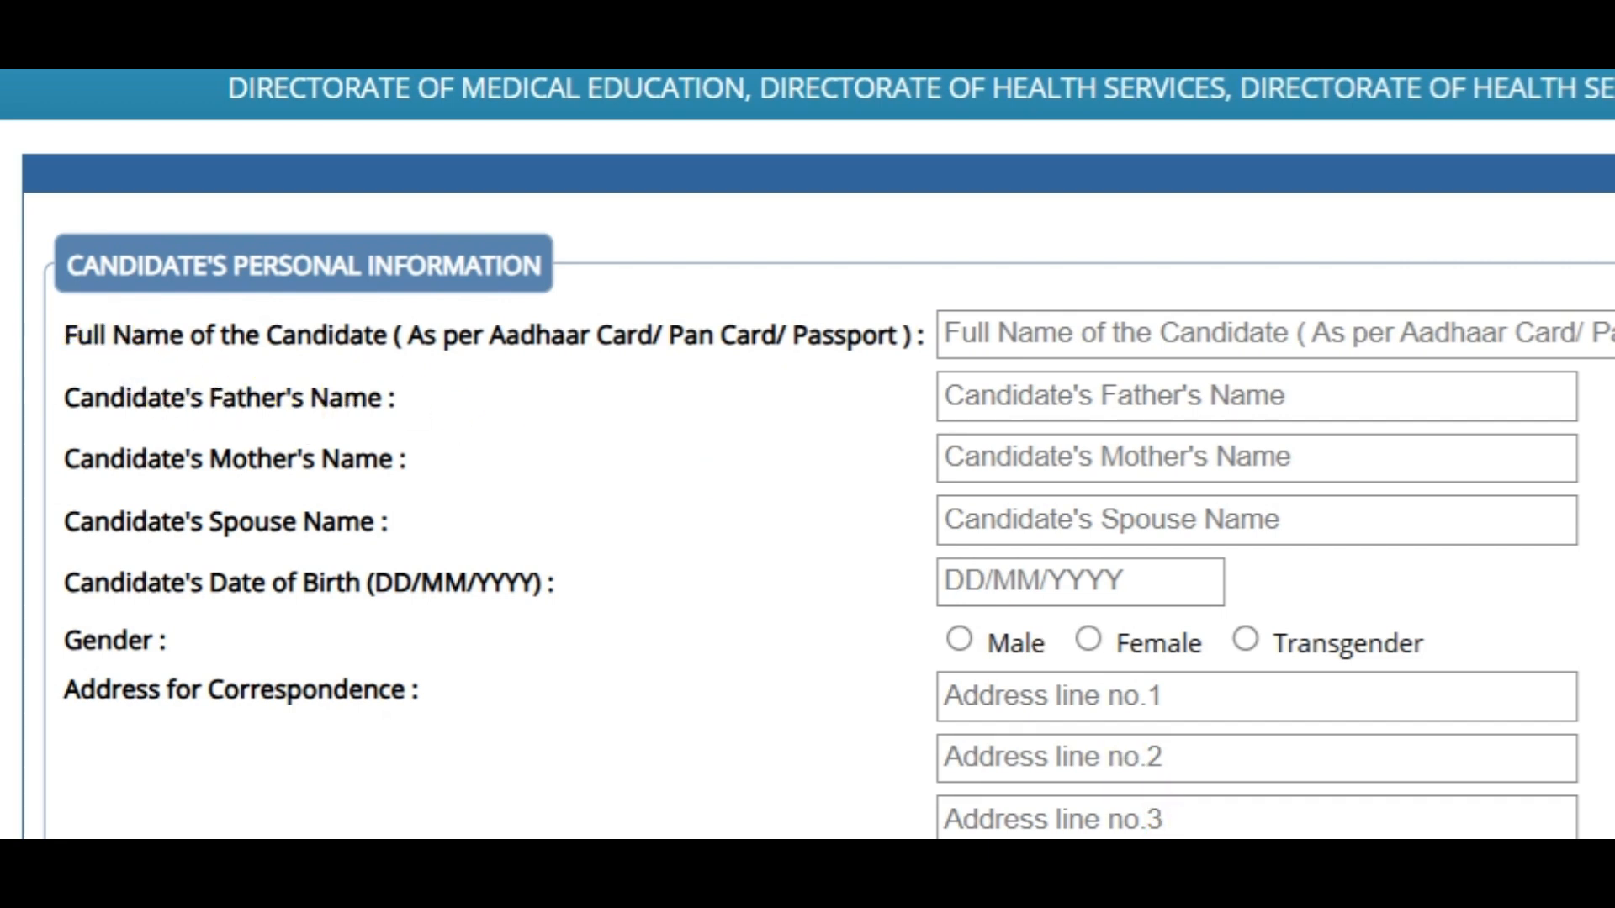
{"action": "mouse_move", "coordinate": [938, 281]}
{"action": "left_mouse_down"}
{"action": "mouse_move", "coordinate": [1080, 353]}
{"action": "mouse_move", "coordinate": [1253, 363]}
{"action": "left_mouse_up"}
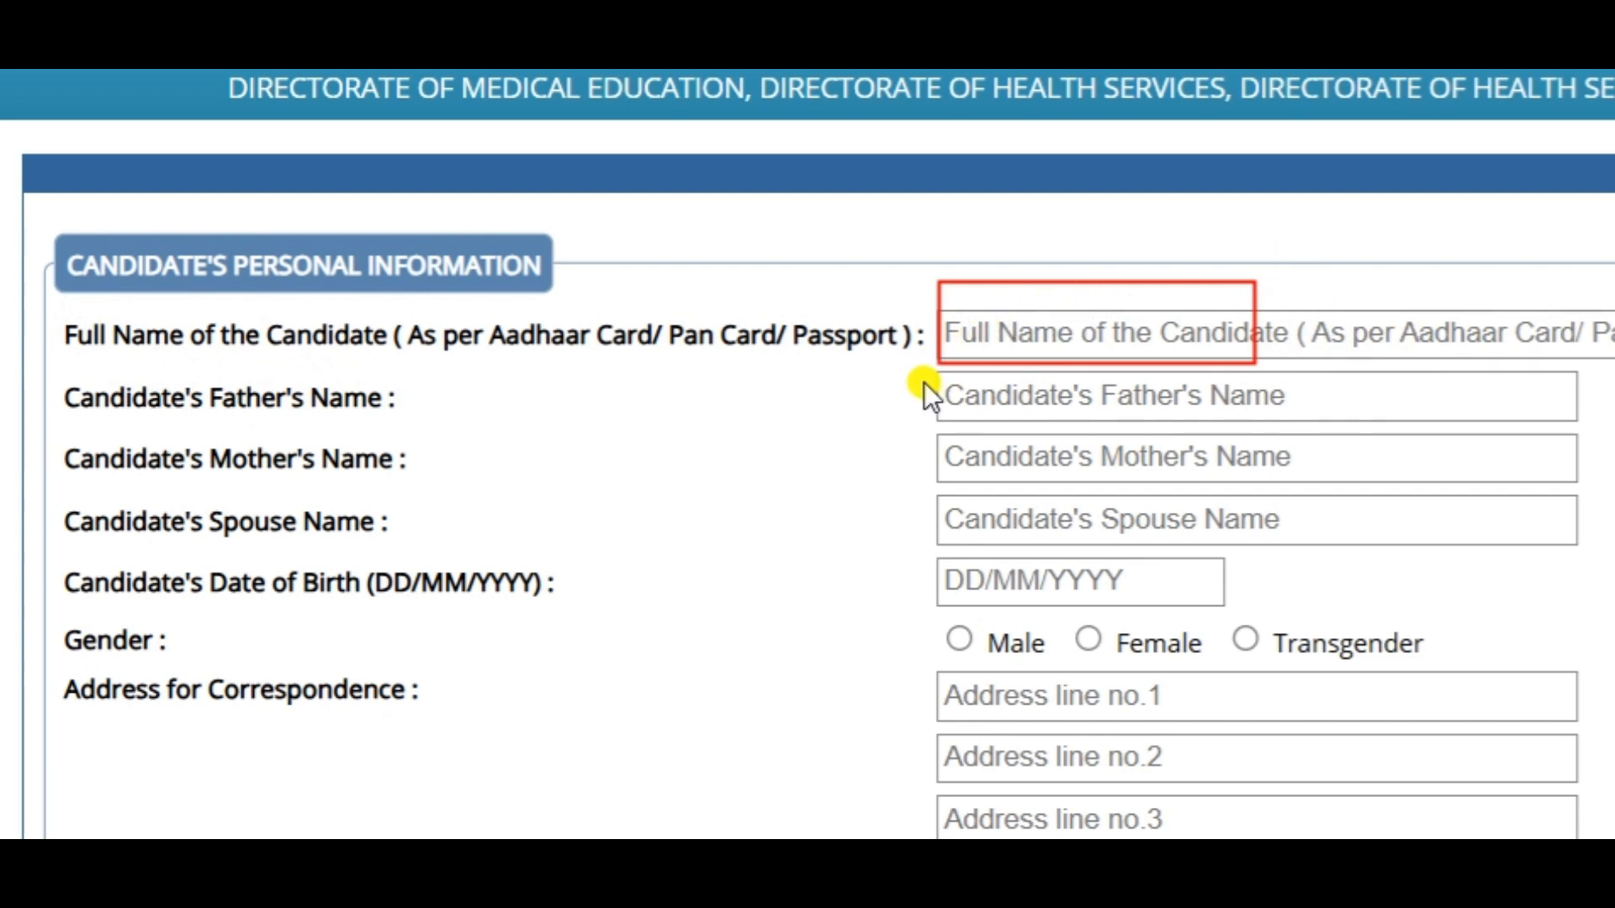
{"action": "mouse_move", "coordinate": [47, 381]}
{"action": "left_mouse_down"}
{"action": "mouse_move", "coordinate": [180, 419]}
{"action": "mouse_move", "coordinate": [427, 422]}
{"action": "left_mouse_up"}
{"action": "mouse_move", "coordinate": [912, 370]}
{"action": "left_mouse_down"}
{"action": "mouse_move", "coordinate": [998, 407]}
{"action": "mouse_move", "coordinate": [1224, 386]}
{"action": "mouse_move", "coordinate": [1371, 426]}
{"action": "left_mouse_up"}
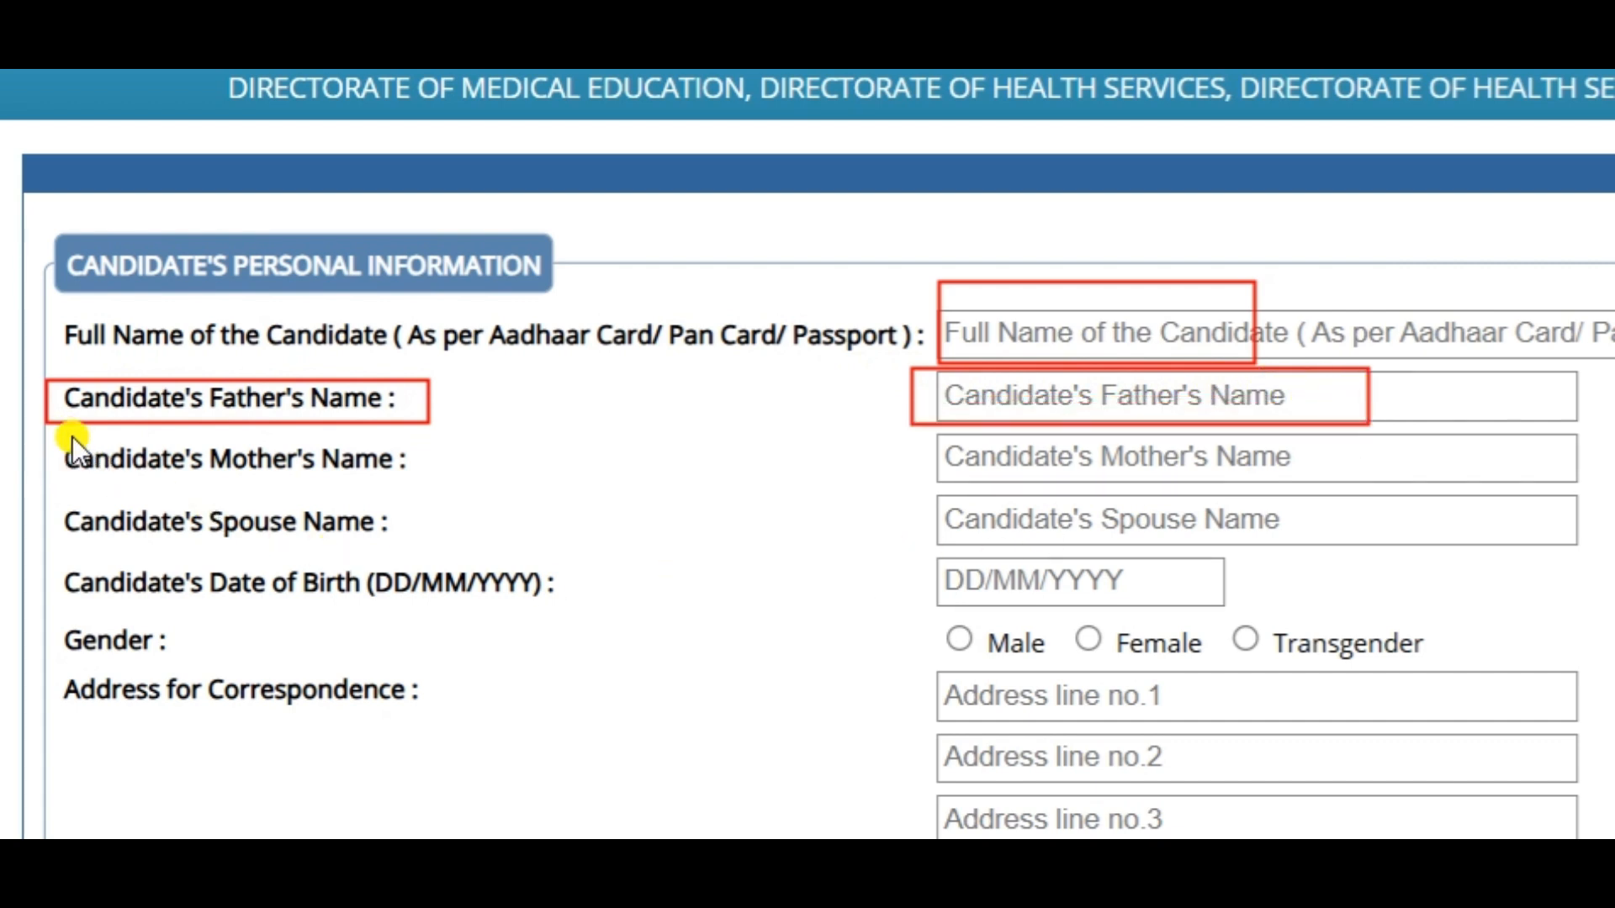
{"action": "mouse_move", "coordinate": [54, 436]}
{"action": "left_mouse_down"}
{"action": "mouse_move", "coordinate": [351, 493]}
{"action": "mouse_move", "coordinate": [422, 486]}
{"action": "left_mouse_up"}
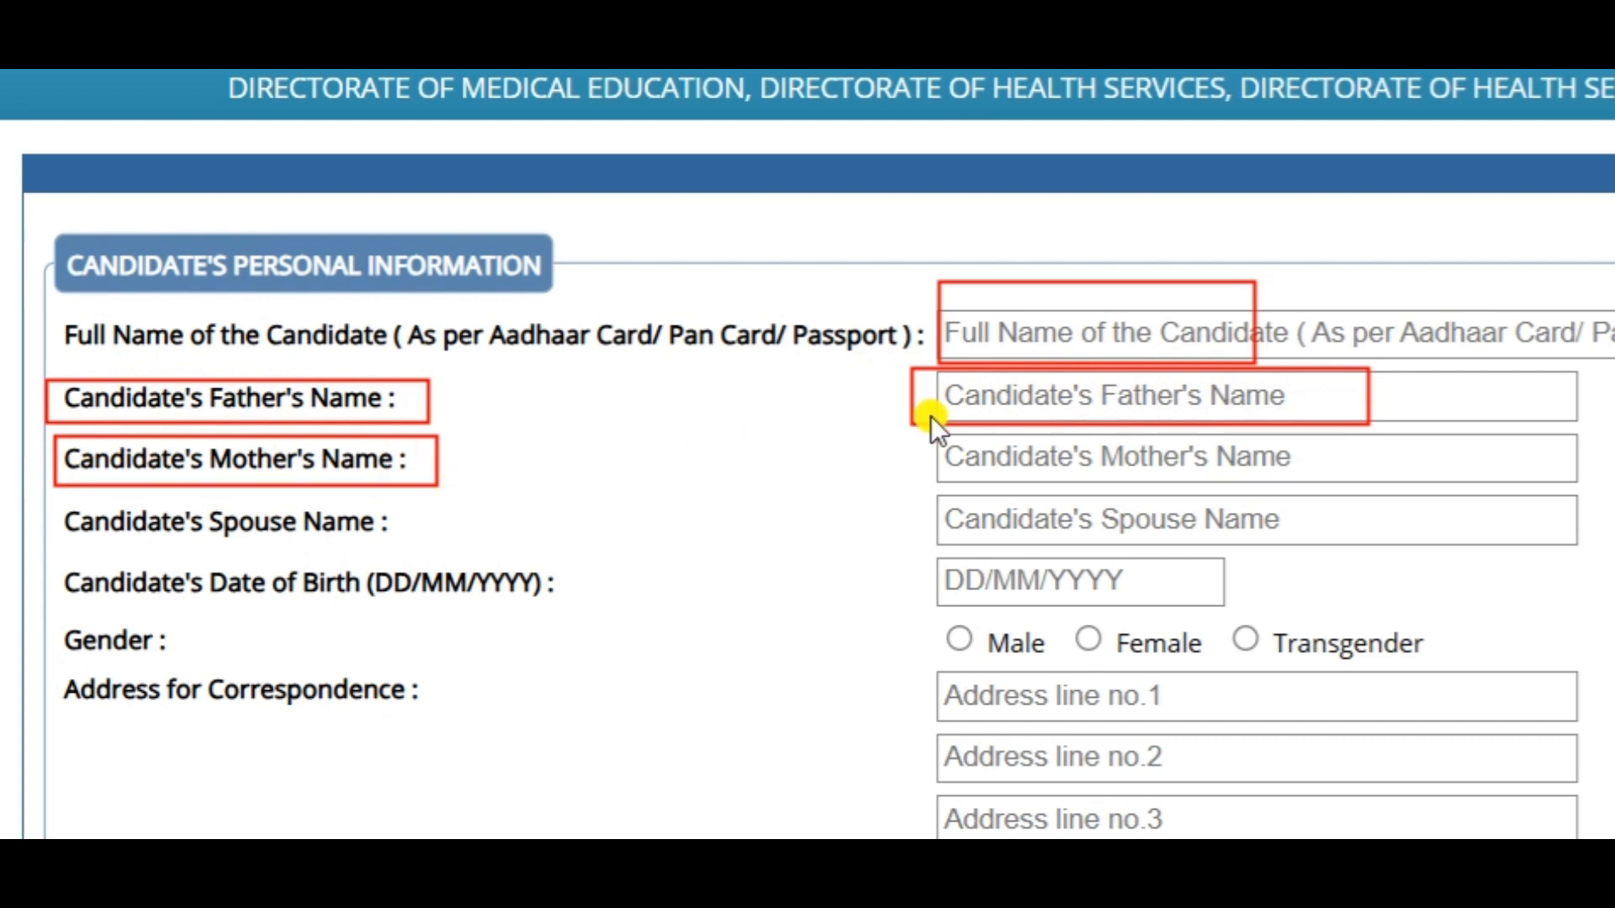
{"action": "mouse_move", "coordinate": [923, 451]}
{"action": "left_mouse_down"}
{"action": "mouse_move", "coordinate": [991, 437]}
{"action": "mouse_move", "coordinate": [956, 515]}
{"action": "mouse_move", "coordinate": [967, 551]}
{"action": "left_mouse_up"}
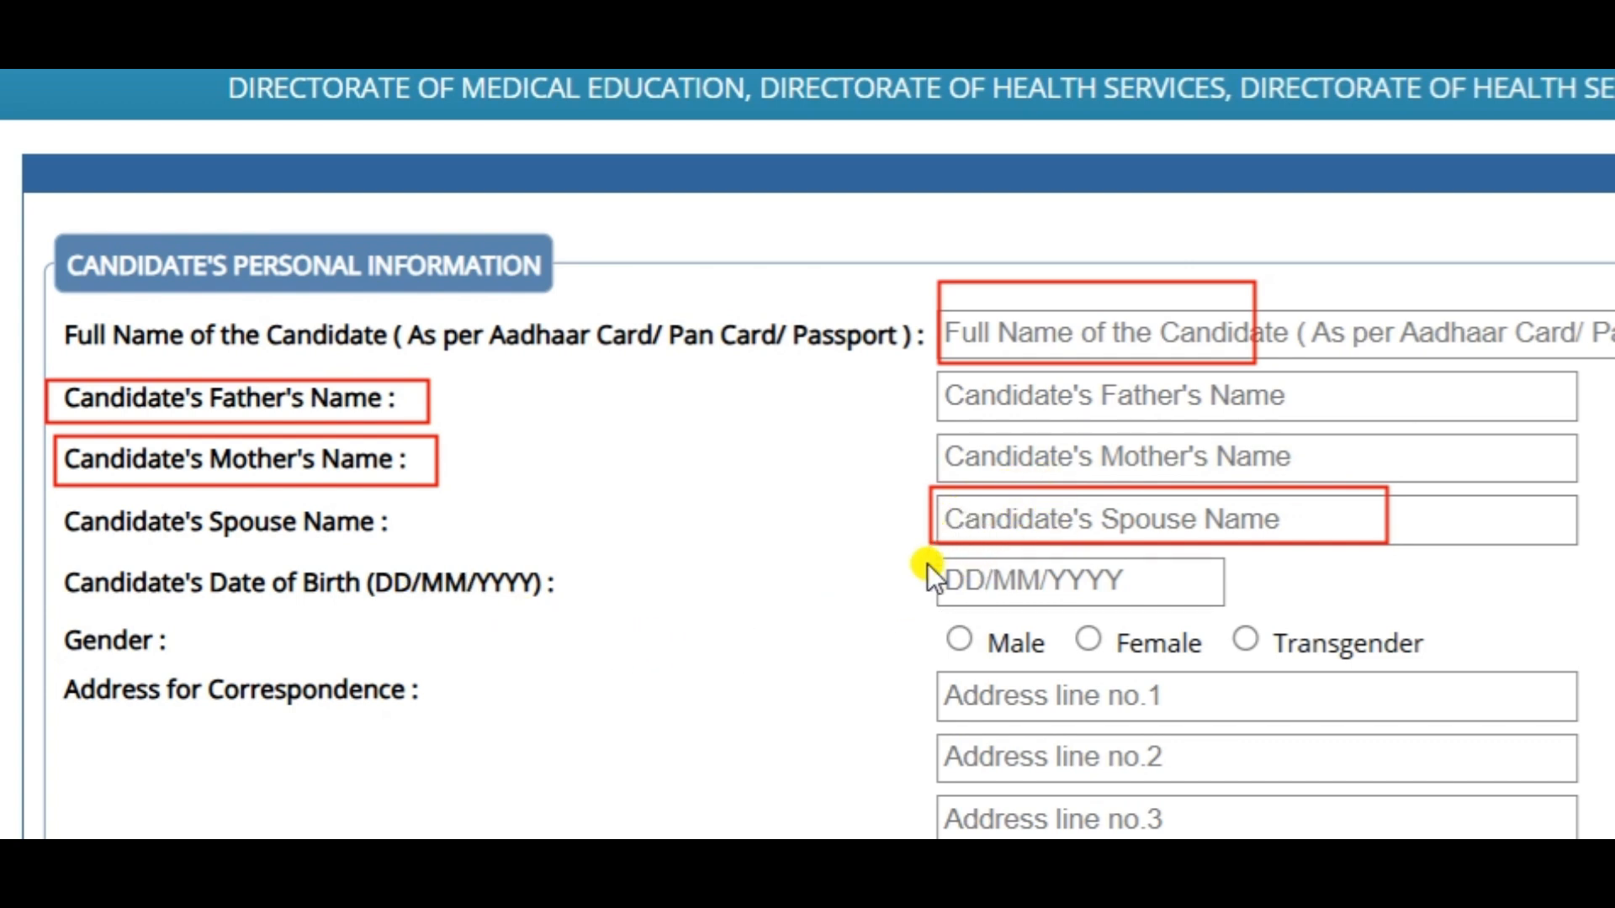
{"action": "left_click_drag", "start_coordinate": [888, 560], "coordinate": [1245, 603]}
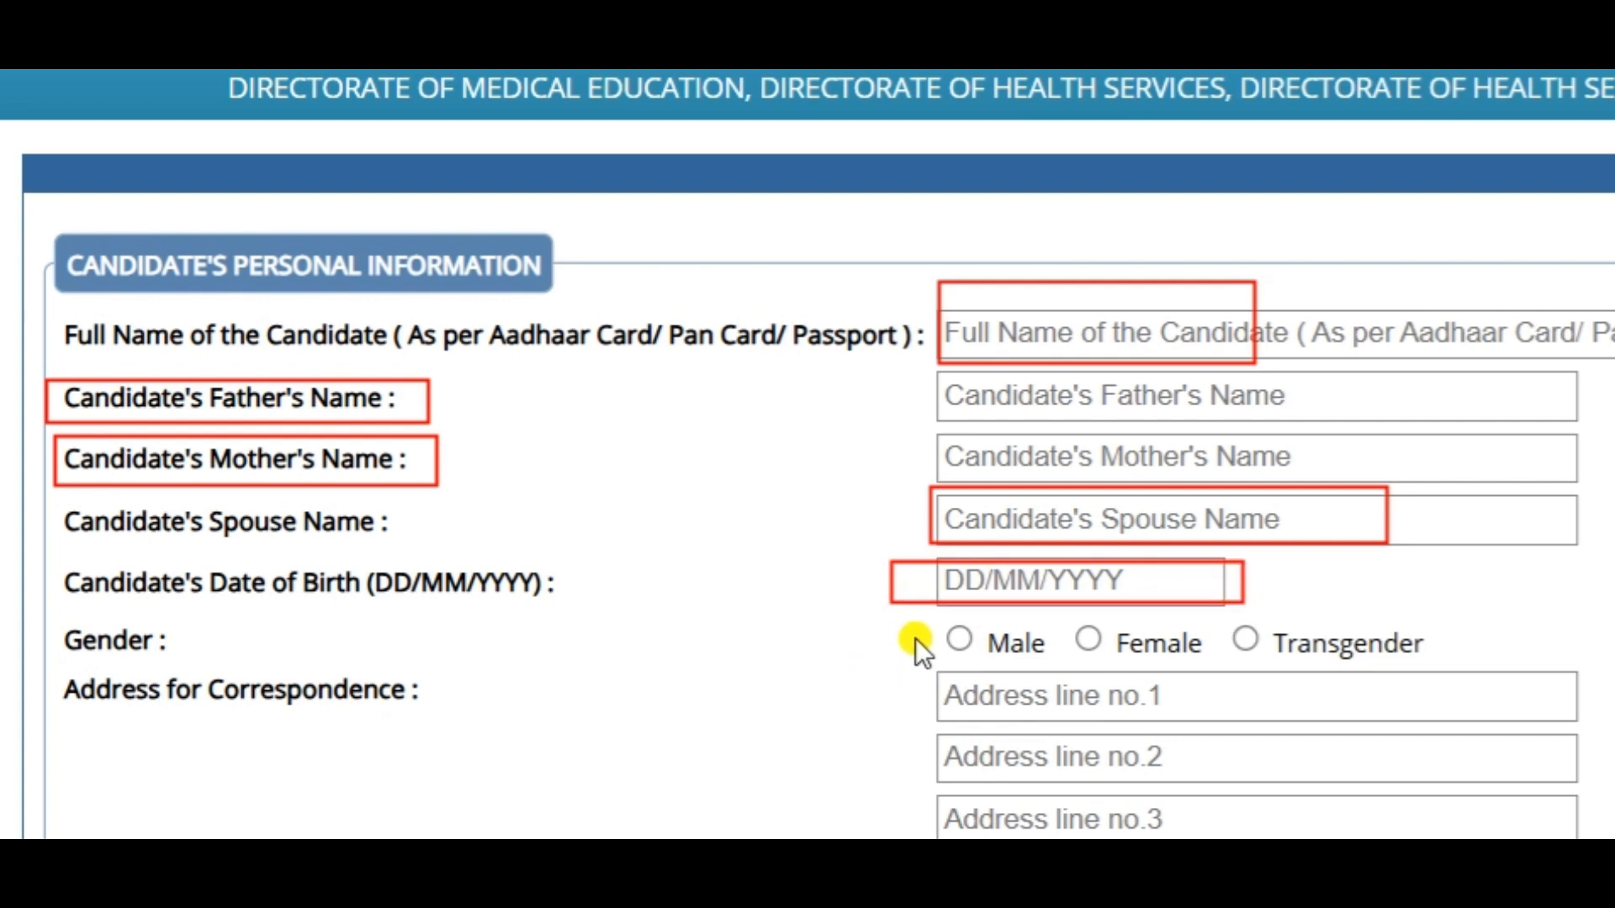
{"action": "left_click_drag", "start_coordinate": [925, 614], "coordinate": [1485, 663]}
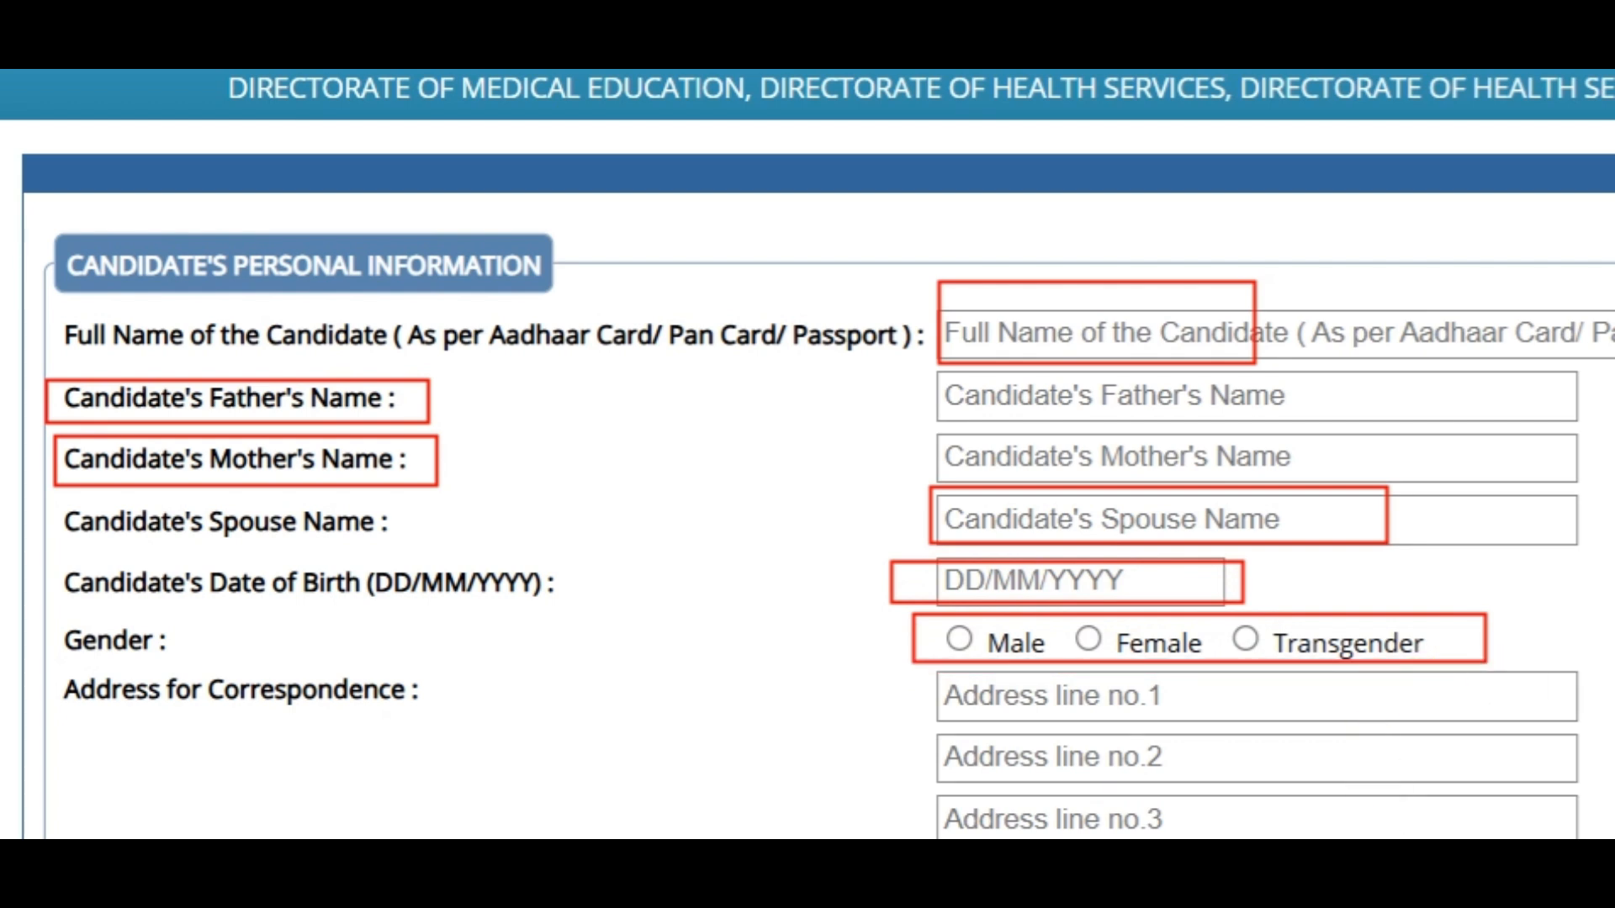
{"action": "key", "text": "ctrl+z"}
{"action": "key", "text": "ctrl+z"}
{"action": "key", "text": "ctrl+z"}
{"action": "key", "text": "ctrl+z"}
{"action": "key", "text": "ctrl+z"}
{"action": "key", "text": "ctrl+z"}
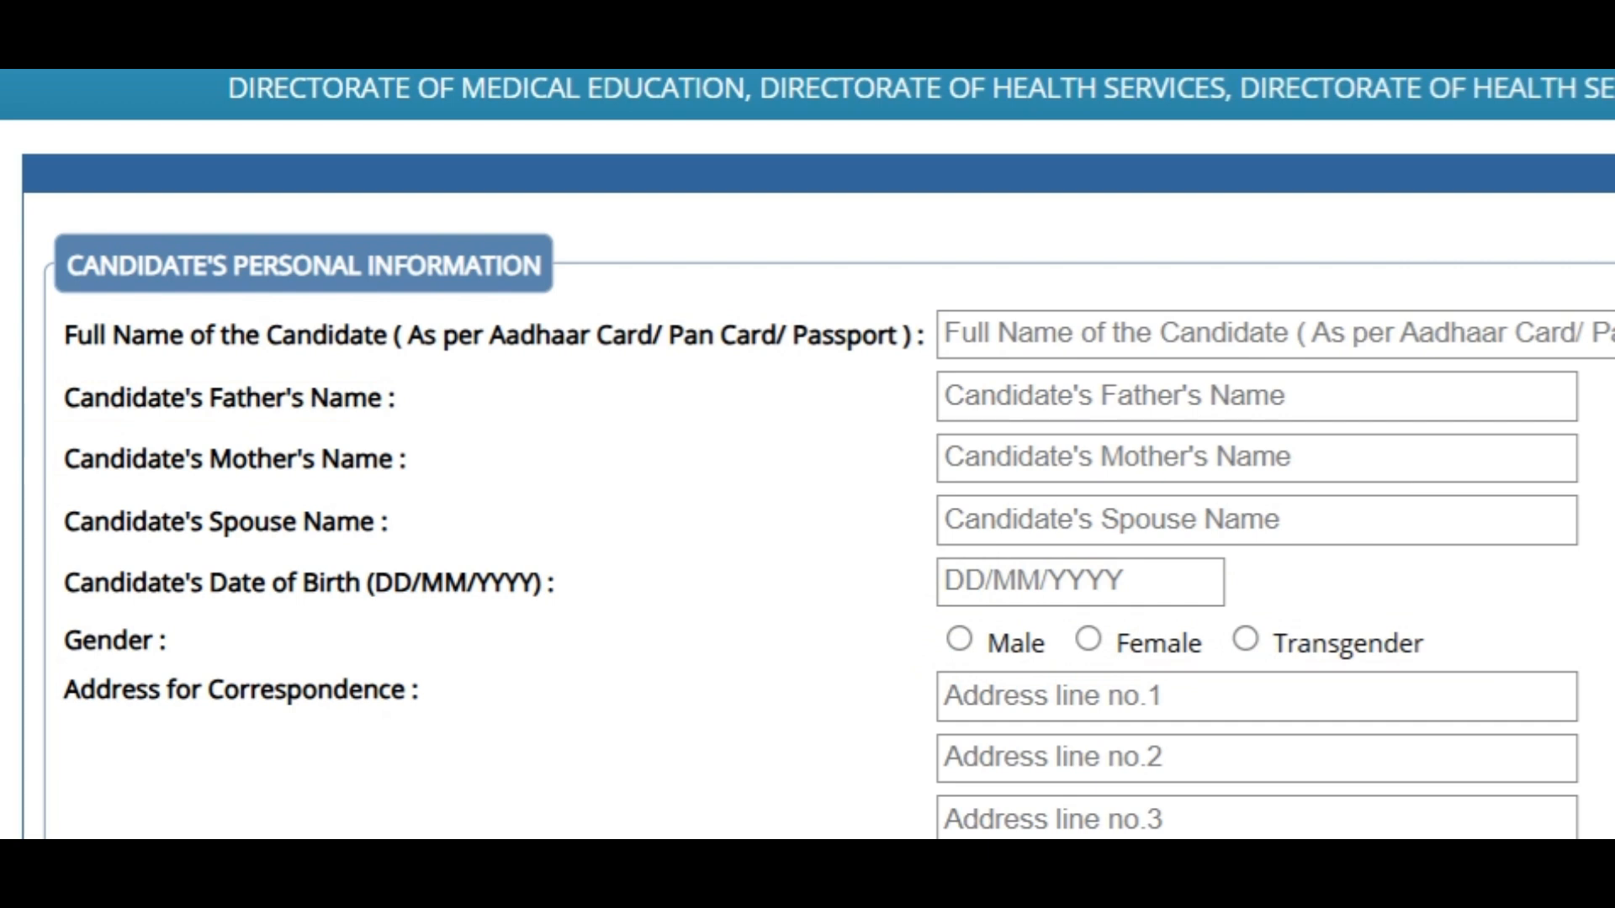
Browse the district options of the correspondence address and set its state to Assam
{"action": "scroll", "coordinate": [741, 622], "scroll_direction": "down", "scroll_amount": 4}
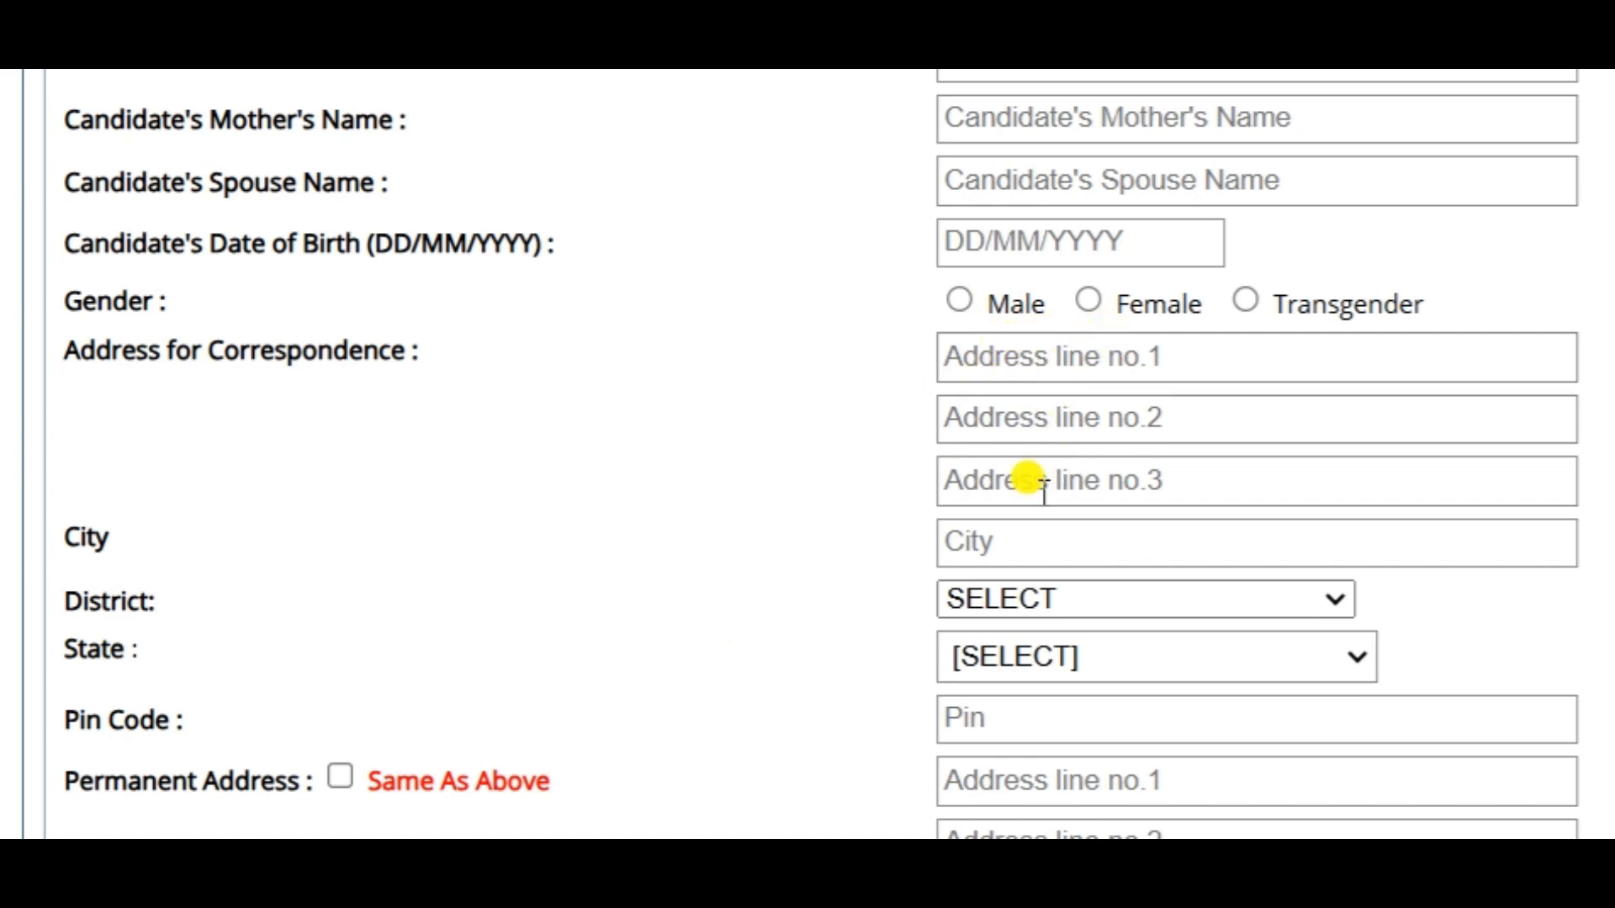
{"action": "scroll", "coordinate": [1006, 538], "scroll_direction": "down", "scroll_amount": 2}
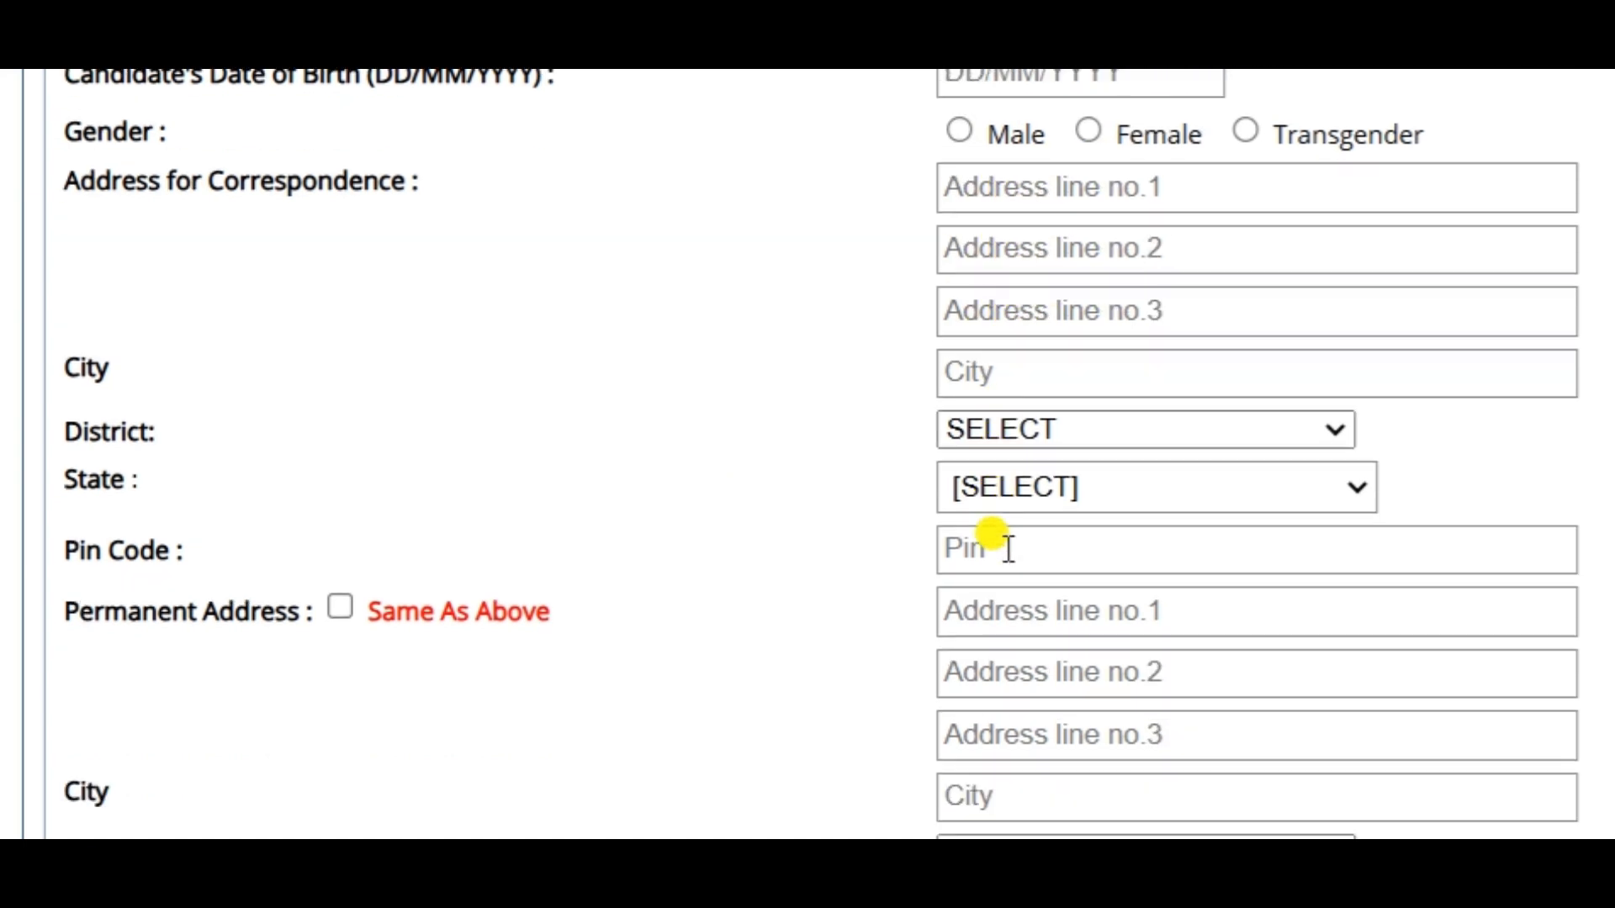
{"action": "left_click", "coordinate": [1008, 431]}
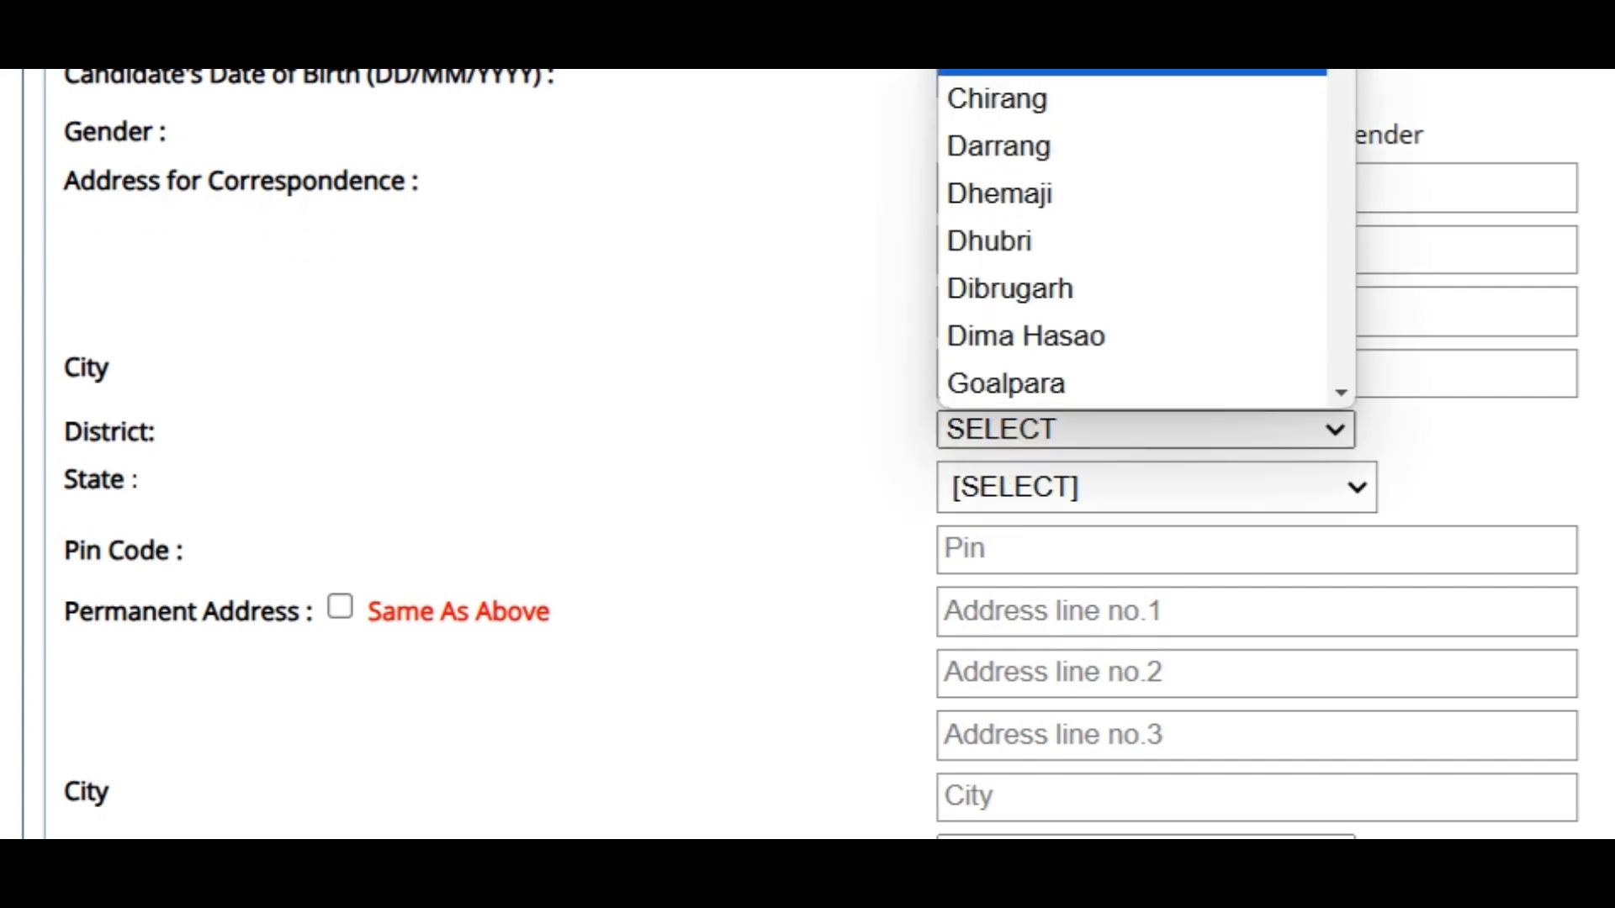
{"action": "scroll", "coordinate": [1064, 223], "scroll_direction": "down", "scroll_amount": 5}
{"action": "left_click", "coordinate": [885, 371]}
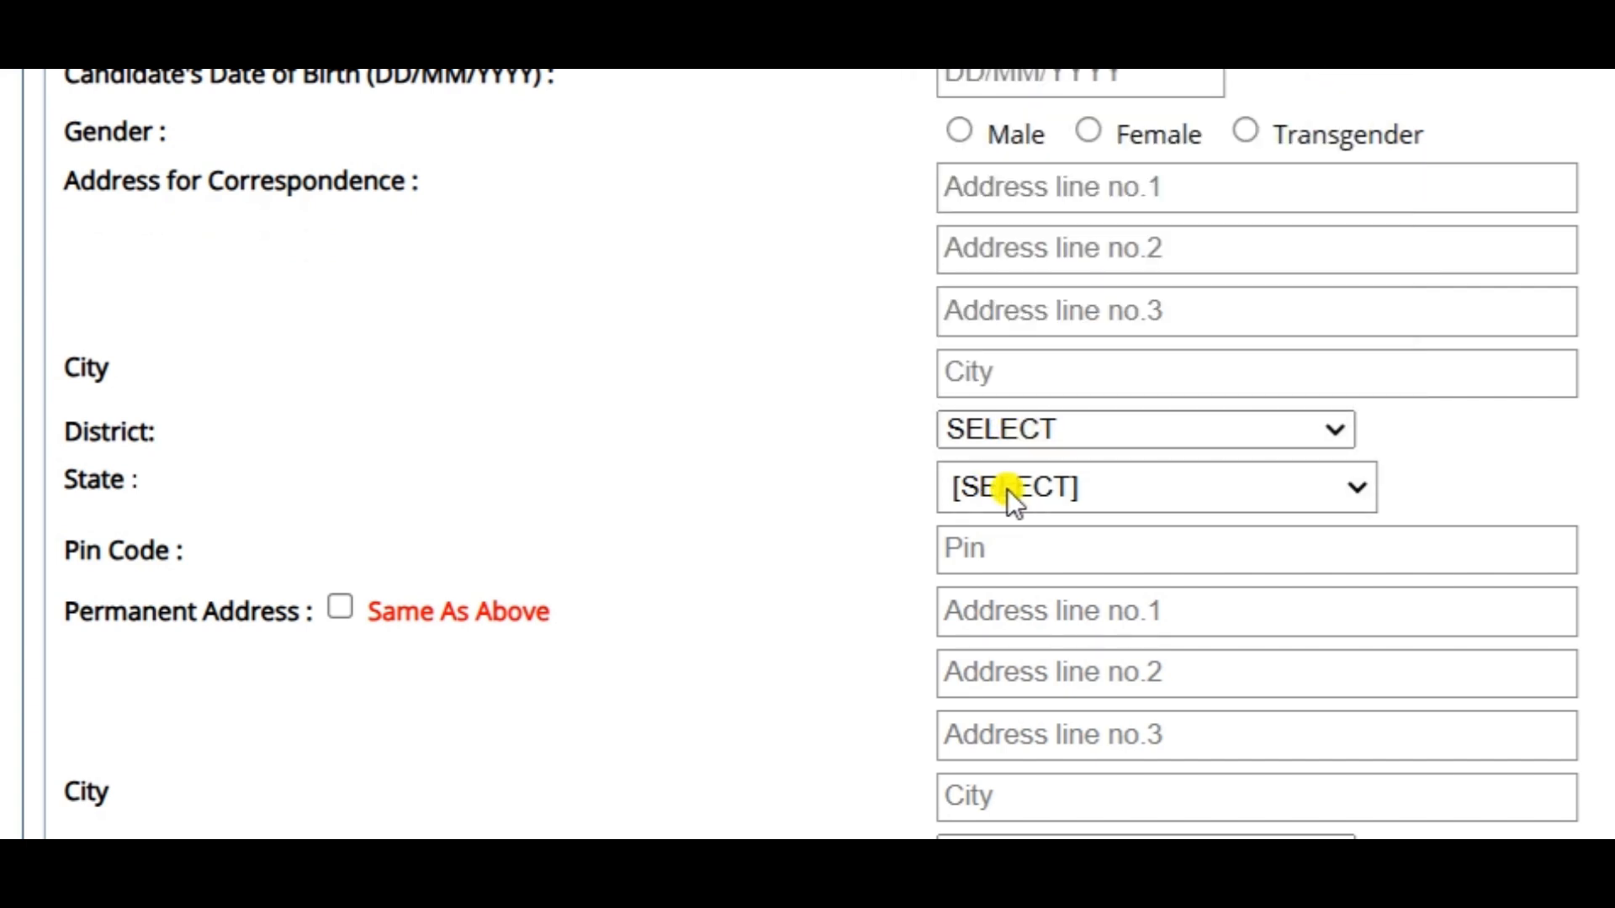
{"action": "left_click", "coordinate": [1022, 486]}
{"action": "left_click", "coordinate": [1035, 75]}
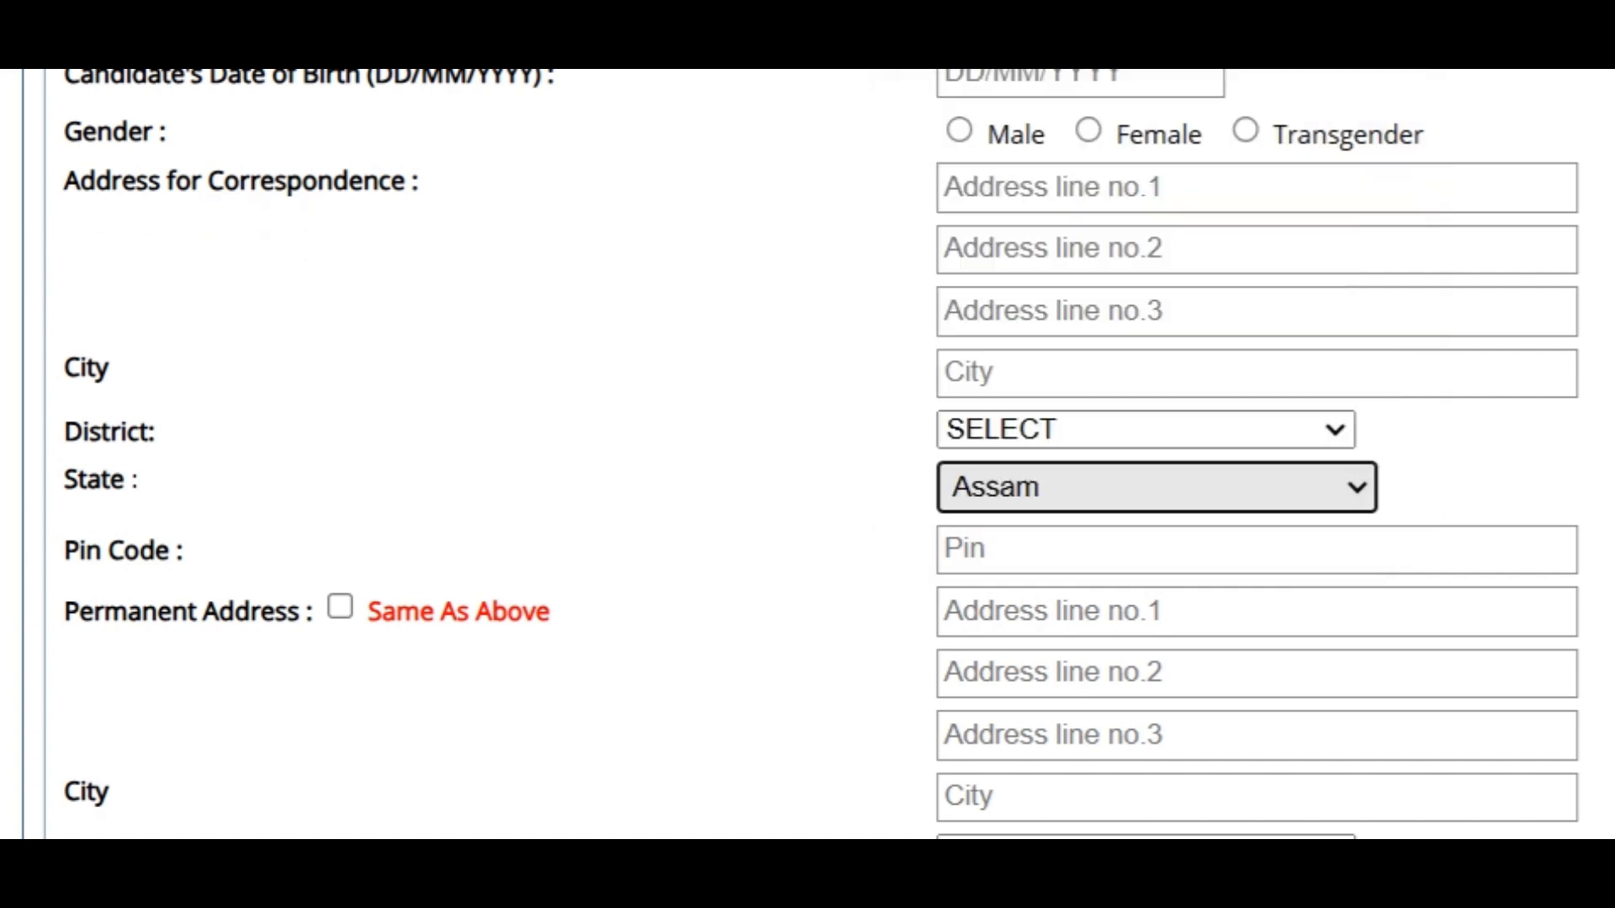
Examine the correspondence and permanent address fields, the Same As Above option and the candidate's contact fields
{"action": "scroll", "coordinate": [783, 594], "scroll_direction": "up", "scroll_amount": 2}
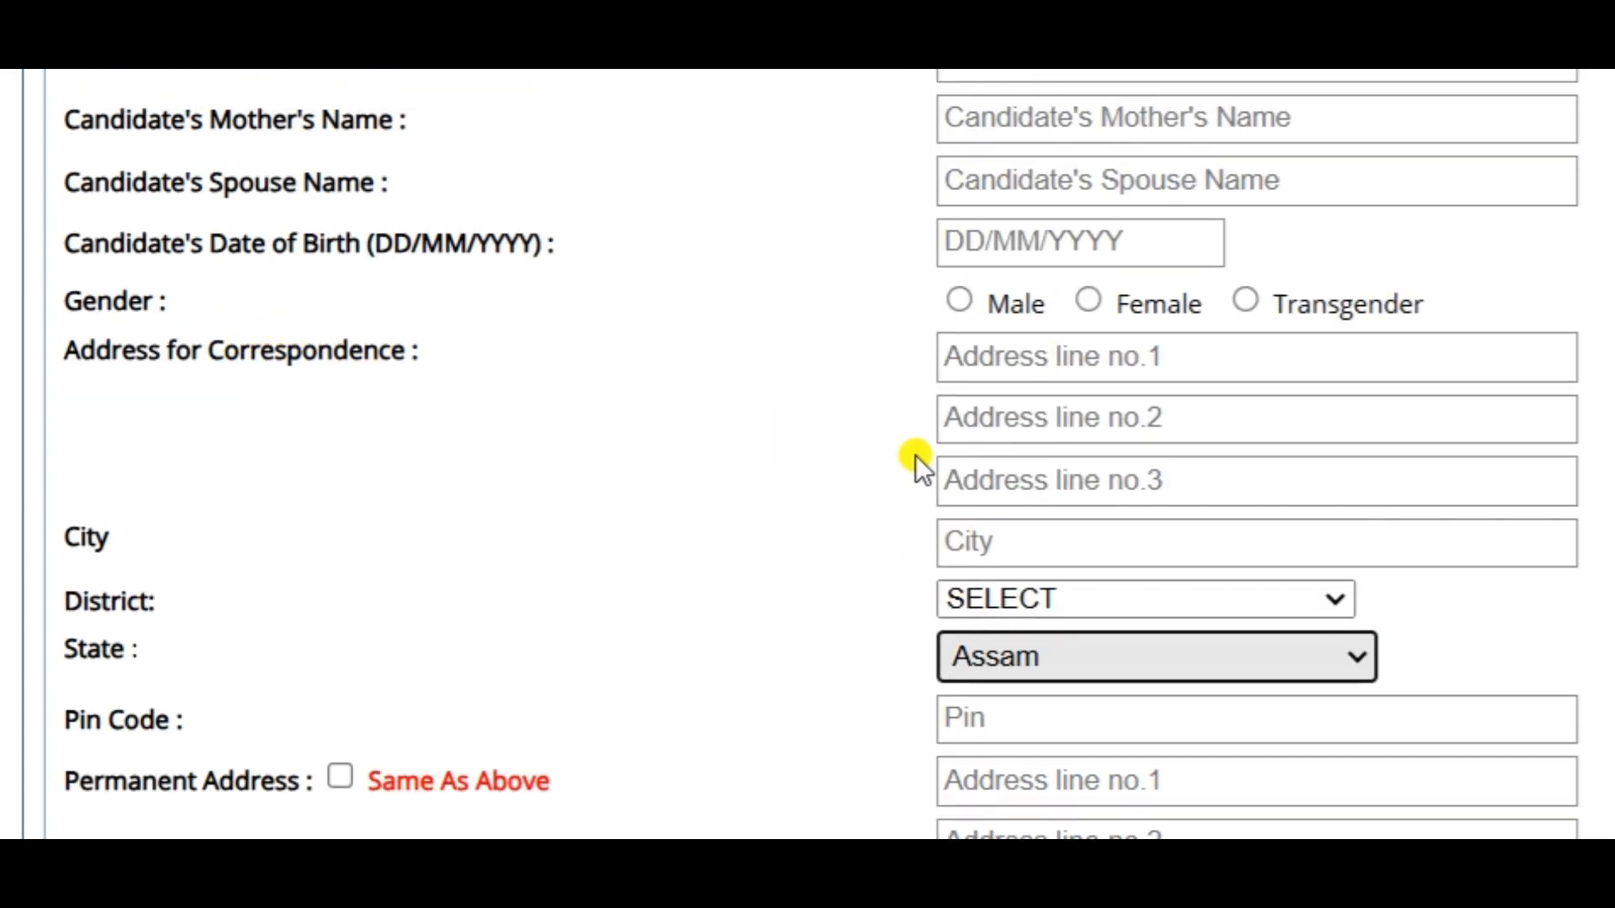
{"action": "scroll", "coordinate": [929, 504], "scroll_direction": "down", "scroll_amount": 2}
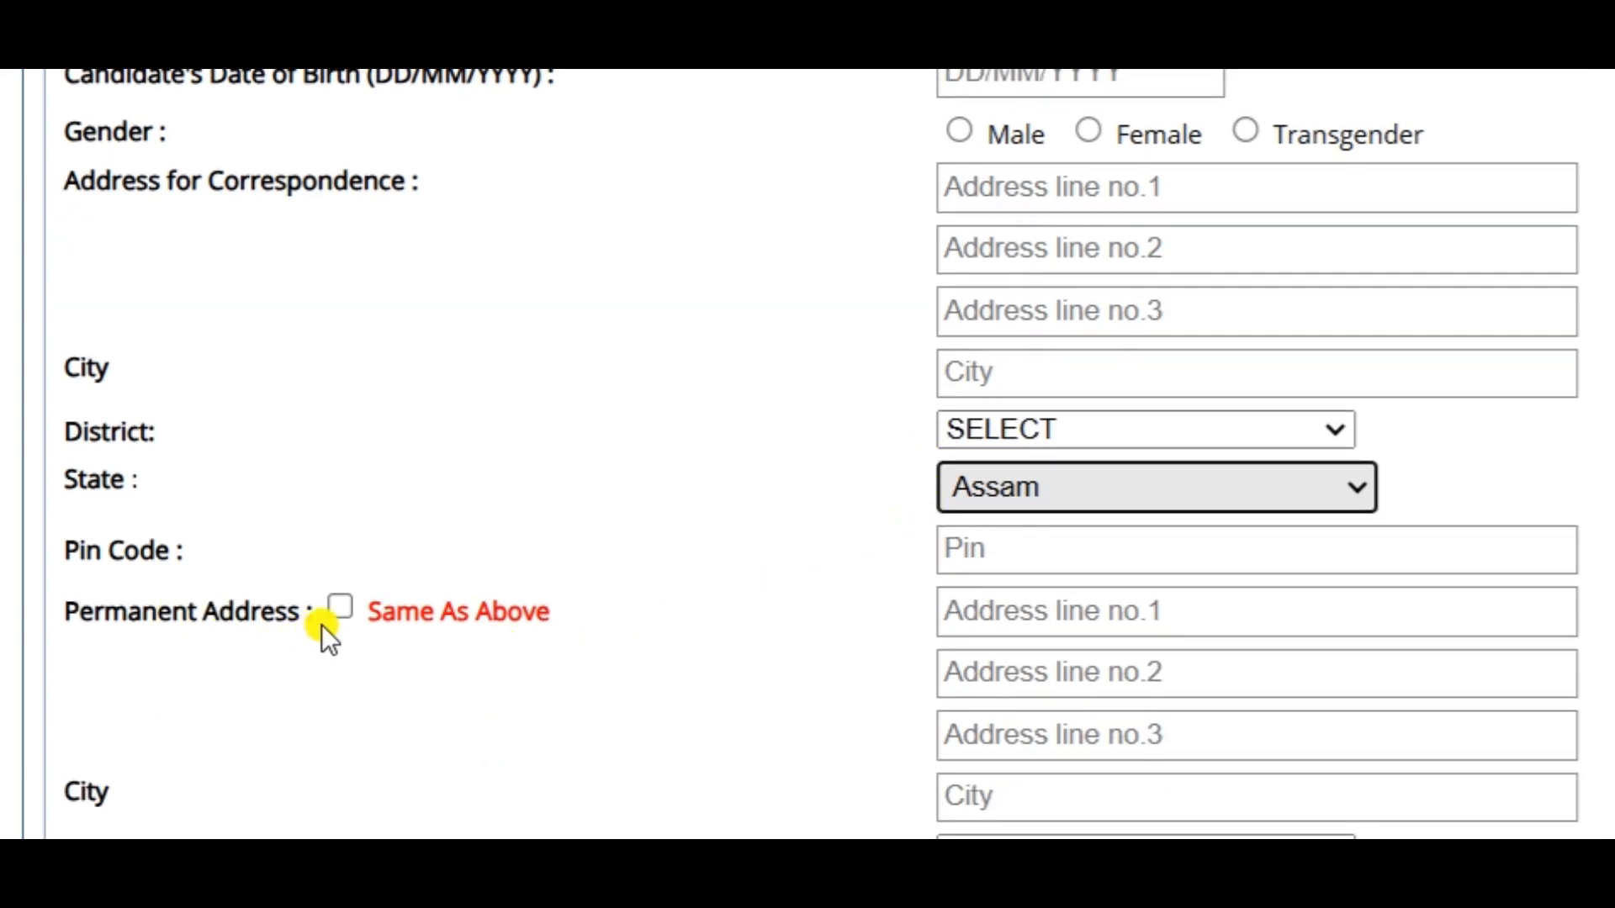
{"action": "scroll", "coordinate": [624, 507], "scroll_direction": "down", "scroll_amount": 2}
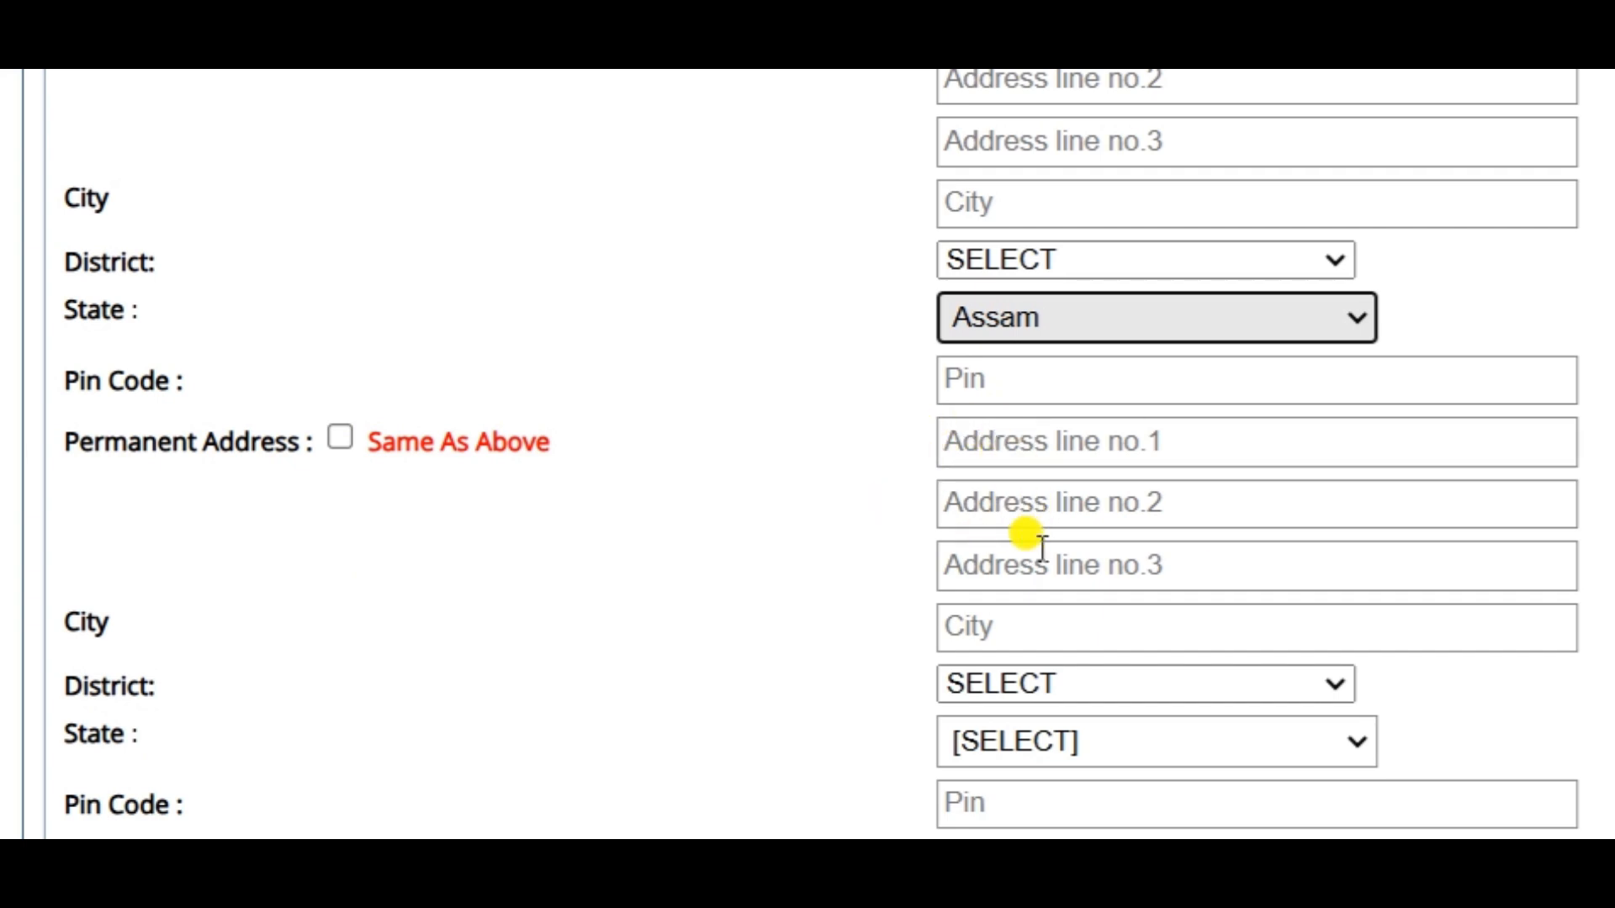
{"action": "scroll", "coordinate": [745, 700], "scroll_direction": "up", "scroll_amount": 2}
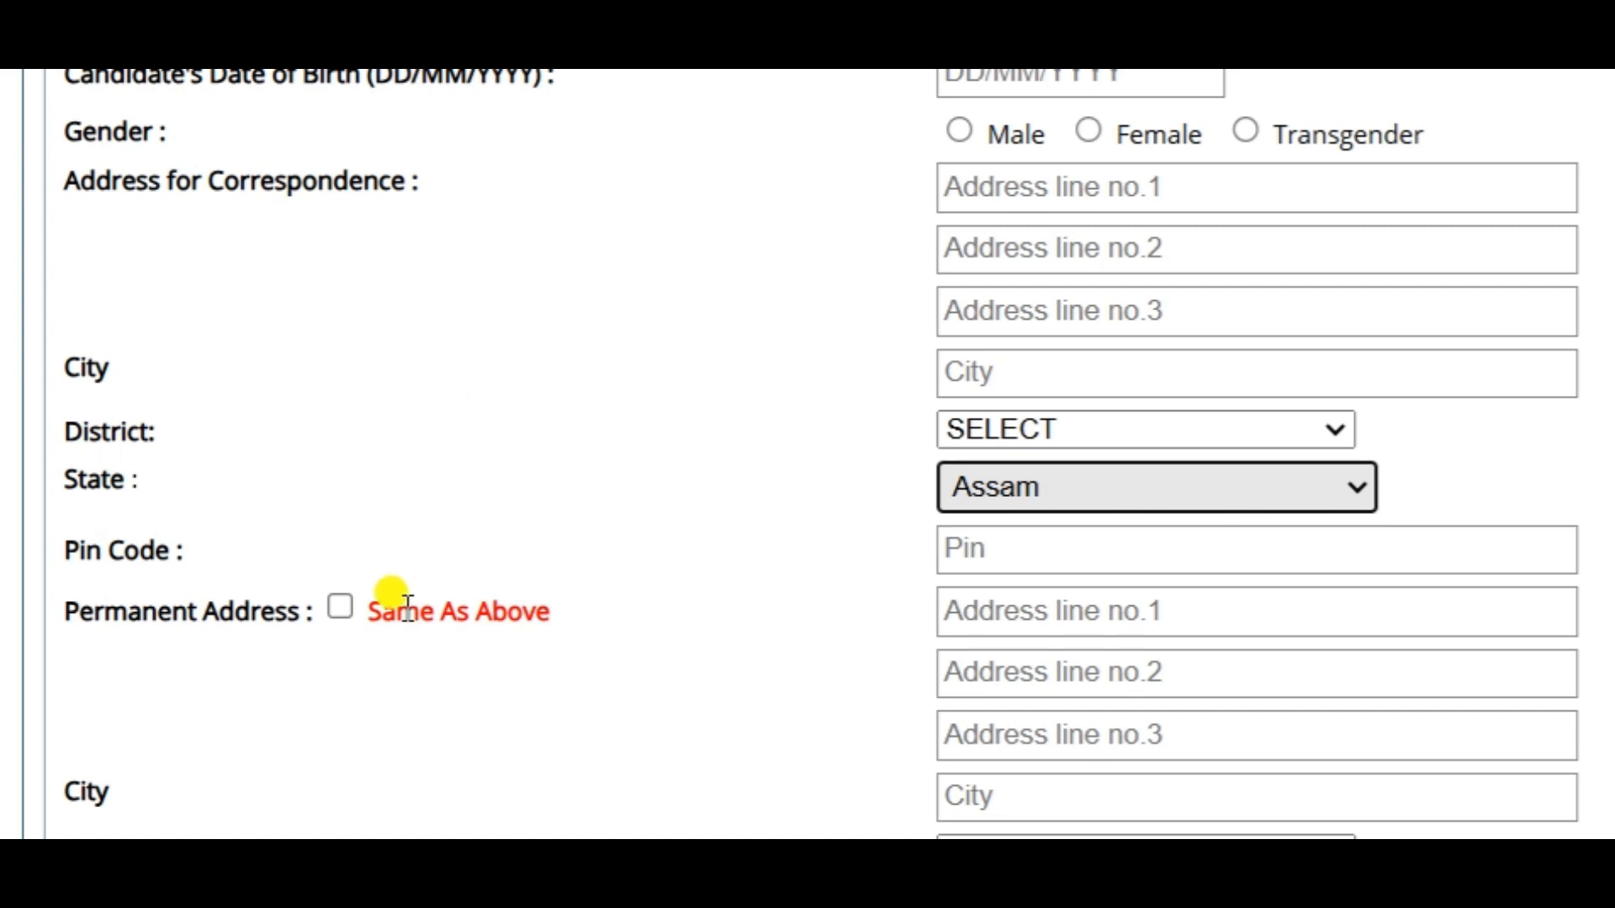
{"action": "scroll", "coordinate": [577, 602], "scroll_direction": "down", "scroll_amount": 6}
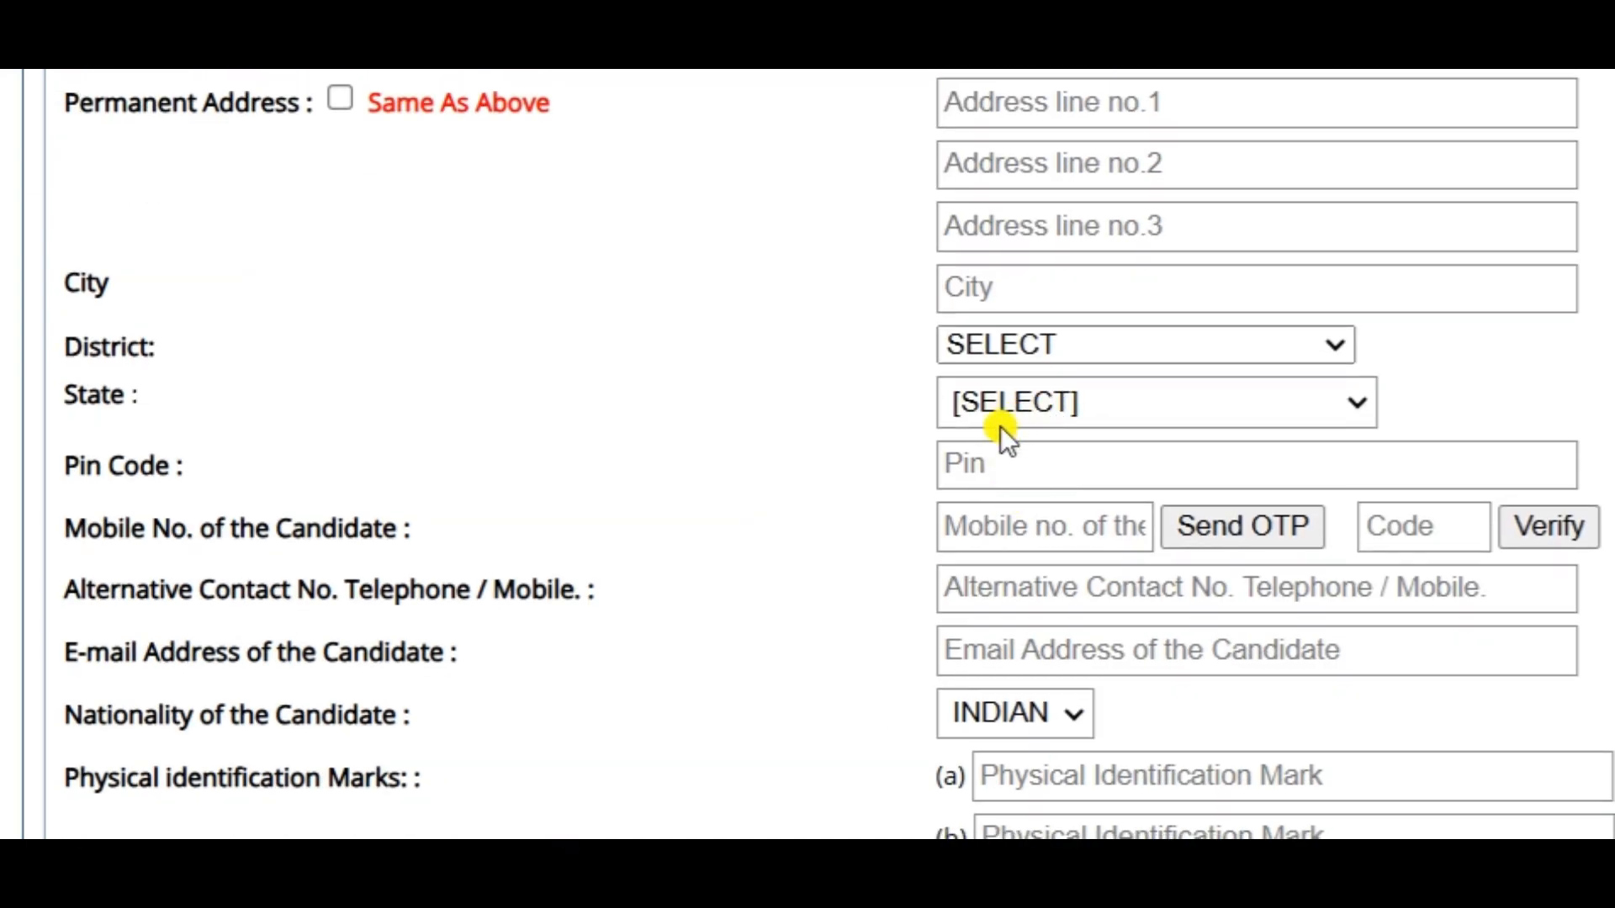
{"action": "scroll", "coordinate": [937, 457], "scroll_direction": "down", "scroll_amount": 2}
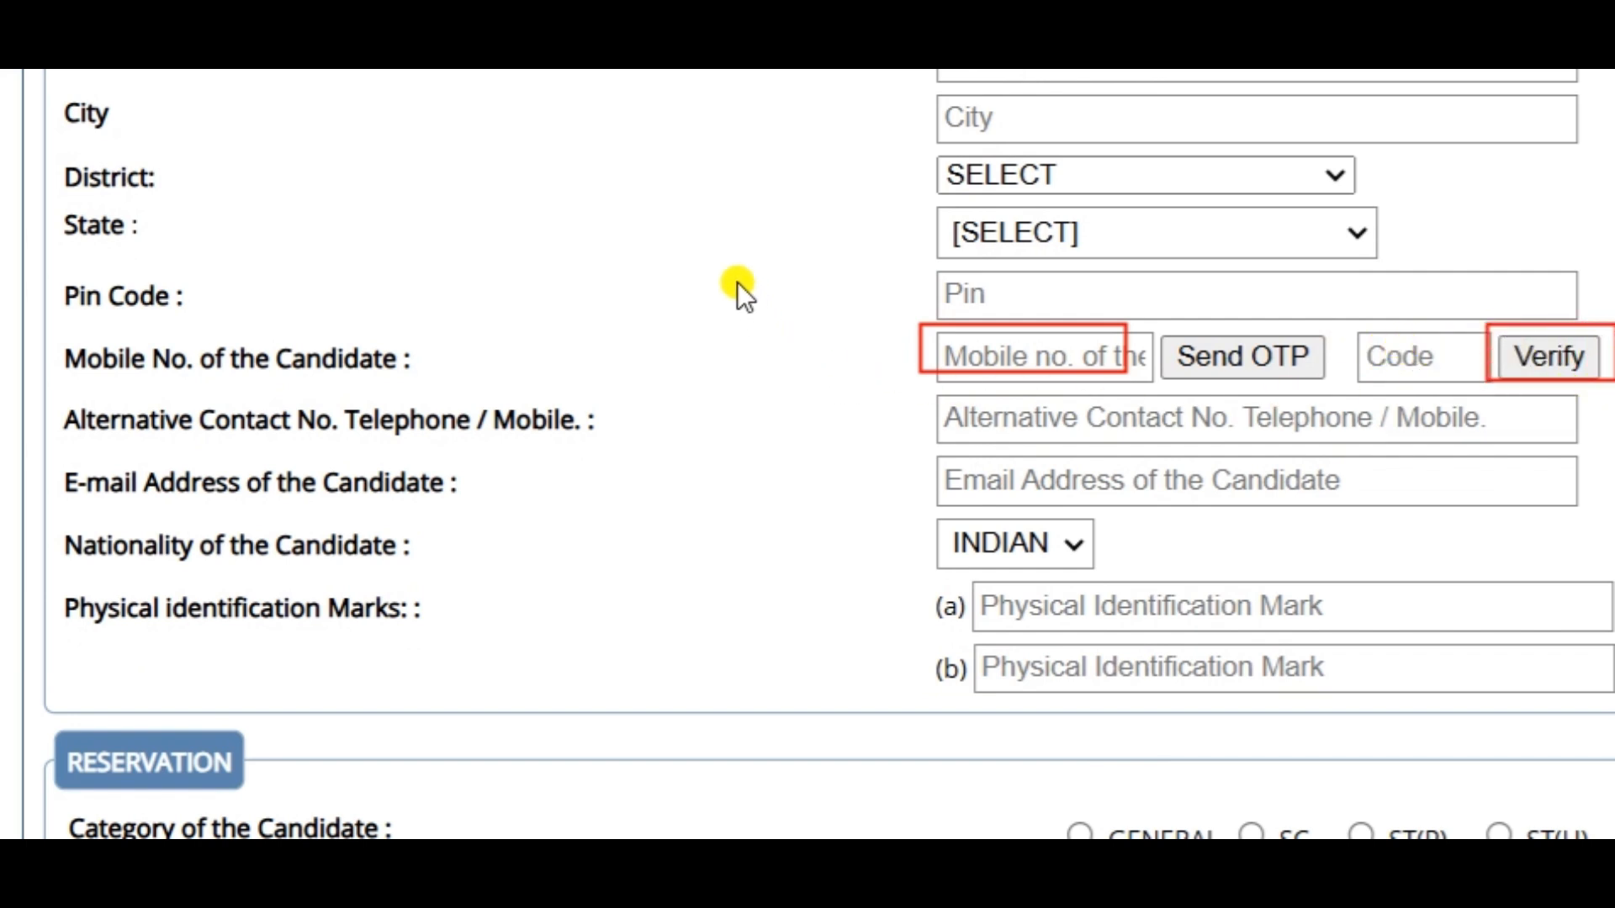
{"action": "mouse_move", "coordinate": [923, 394]}
{"action": "left_mouse_down"}
{"action": "mouse_move", "coordinate": [1081, 438]}
{"action": "mouse_move", "coordinate": [1247, 438]}
{"action": "left_mouse_up"}
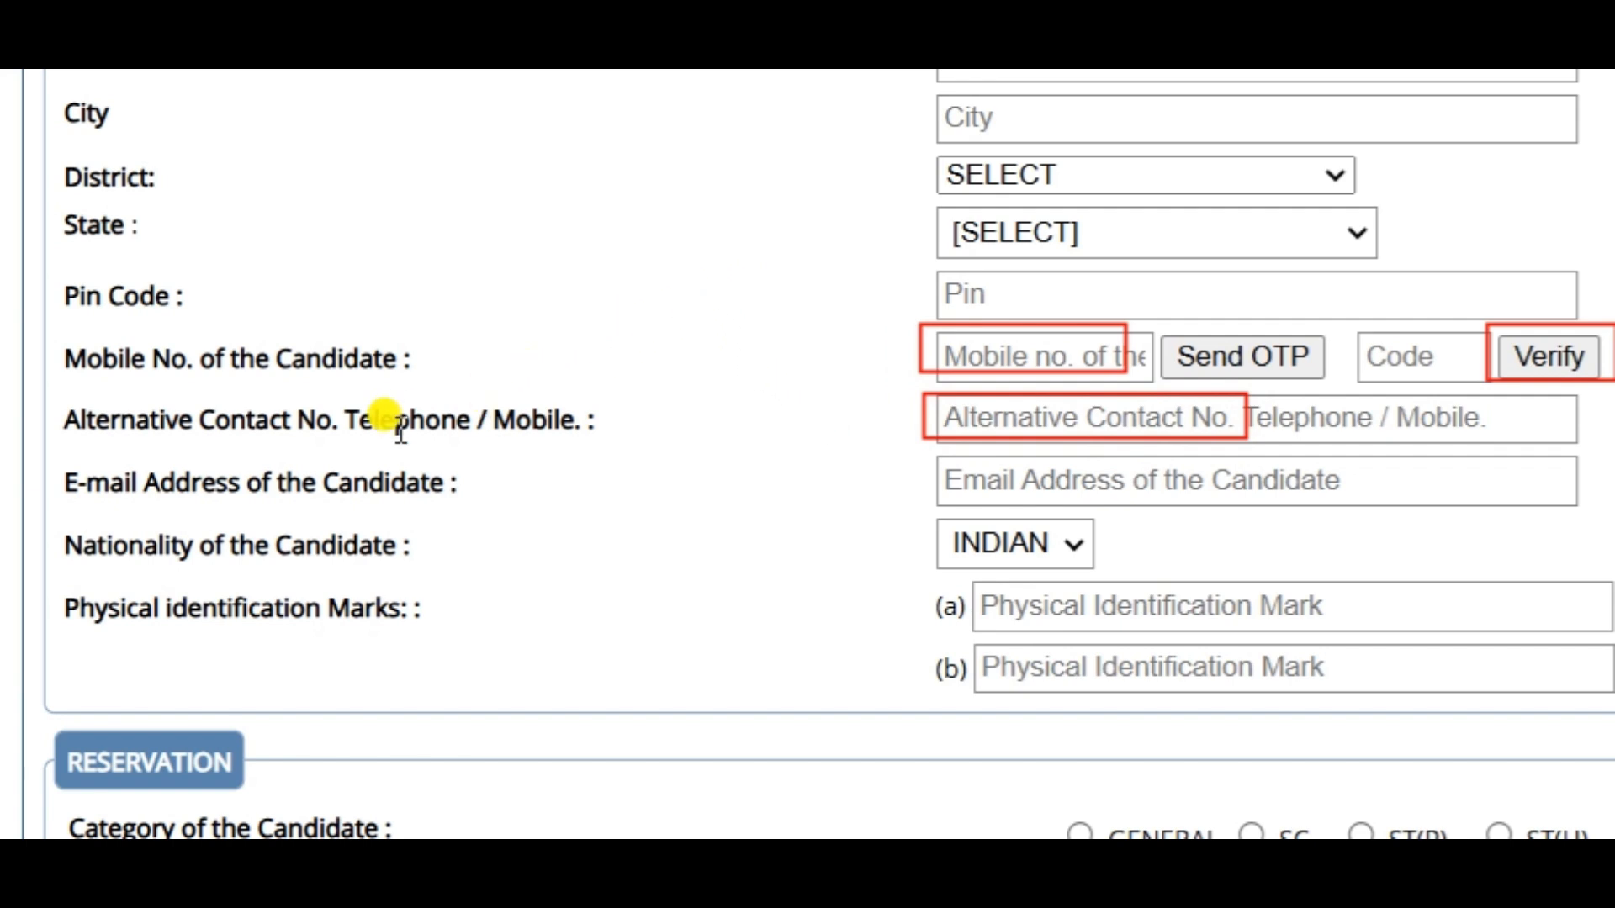
{"action": "mouse_move", "coordinate": [933, 479]}
{"action": "left_mouse_down"}
{"action": "mouse_move", "coordinate": [1239, 512]}
{"action": "mouse_move", "coordinate": [1285, 496]}
{"action": "left_mouse_up"}
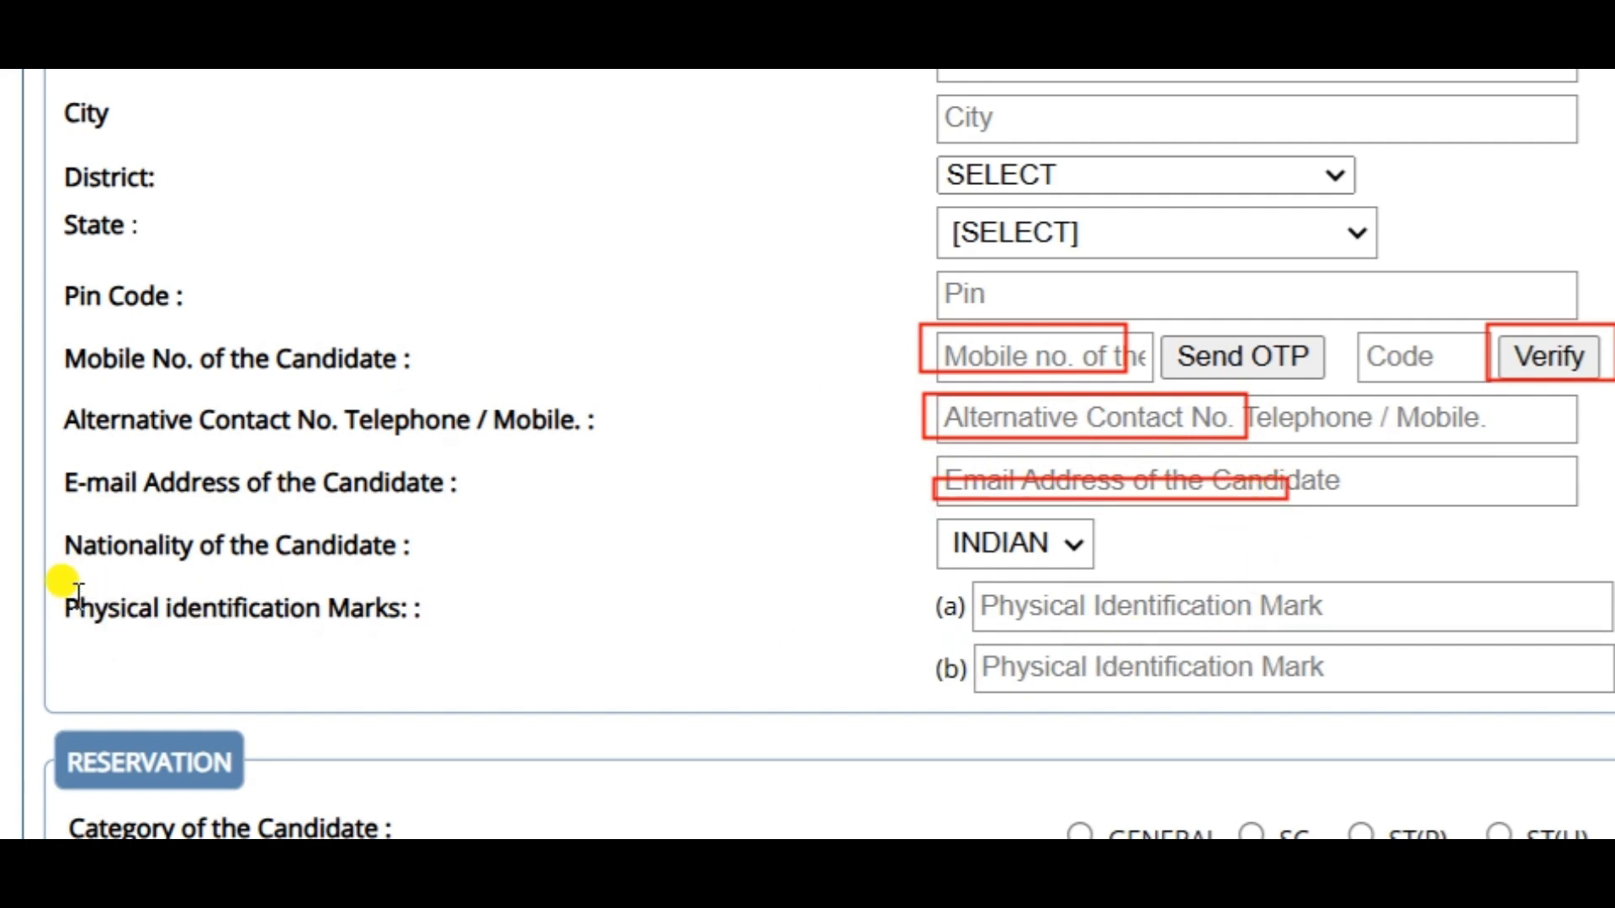
{"action": "left_click_drag", "start_coordinate": [66, 593], "coordinate": [478, 632]}
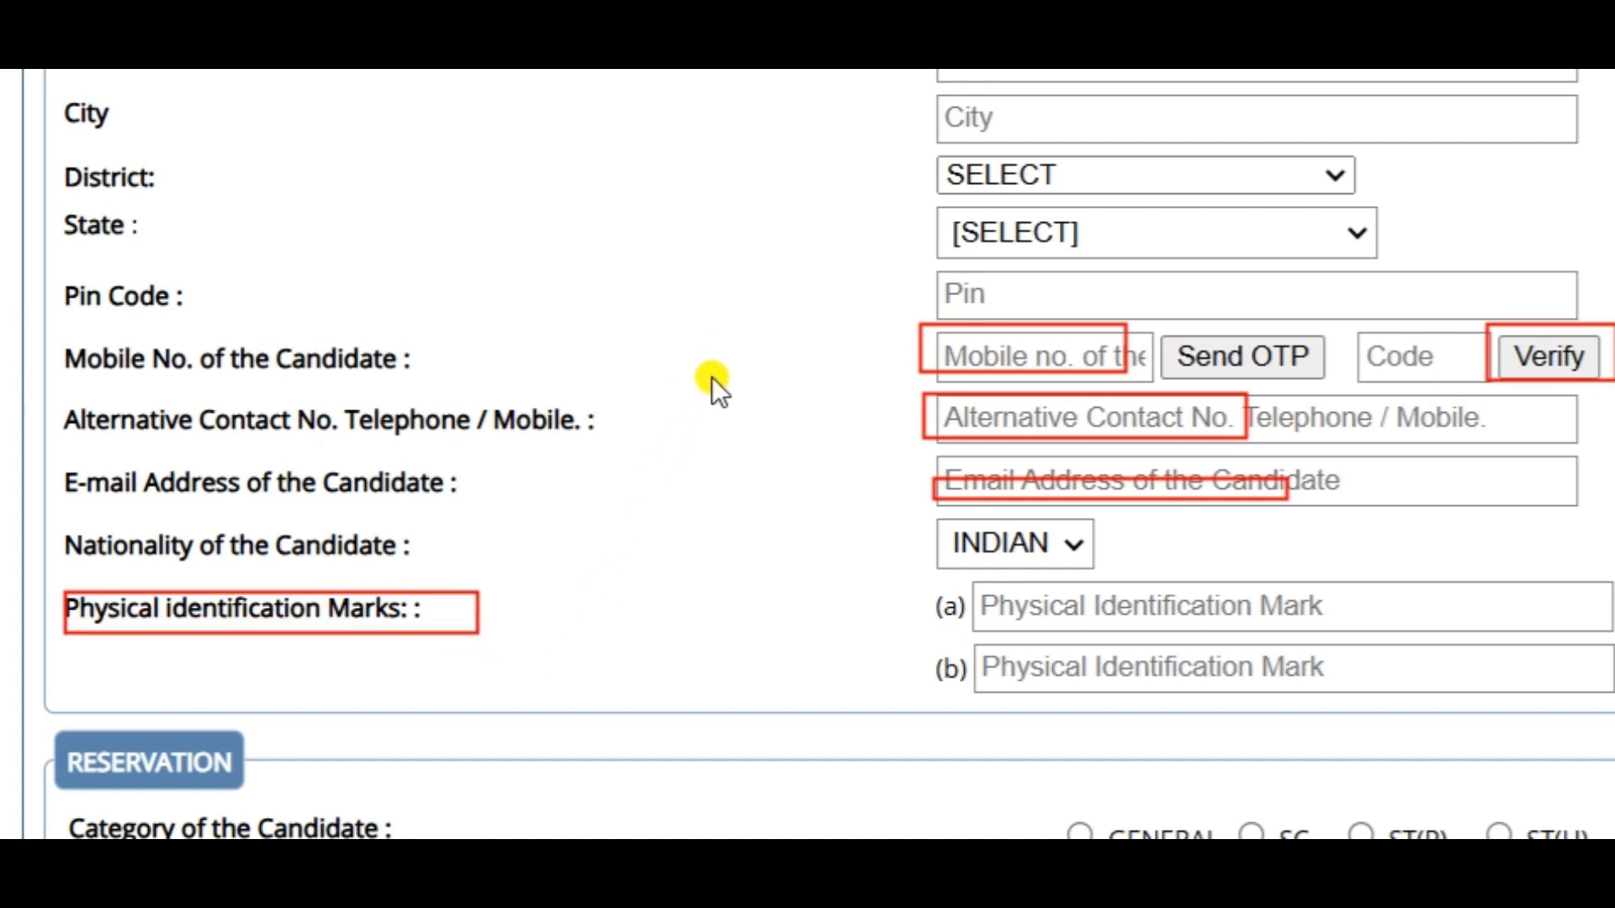
{"action": "mouse_move", "coordinate": [961, 585]}
{"action": "left_mouse_down"}
{"action": "mouse_move", "coordinate": [1027, 613]}
{"action": "mouse_move", "coordinate": [1382, 626]}
{"action": "left_mouse_up"}
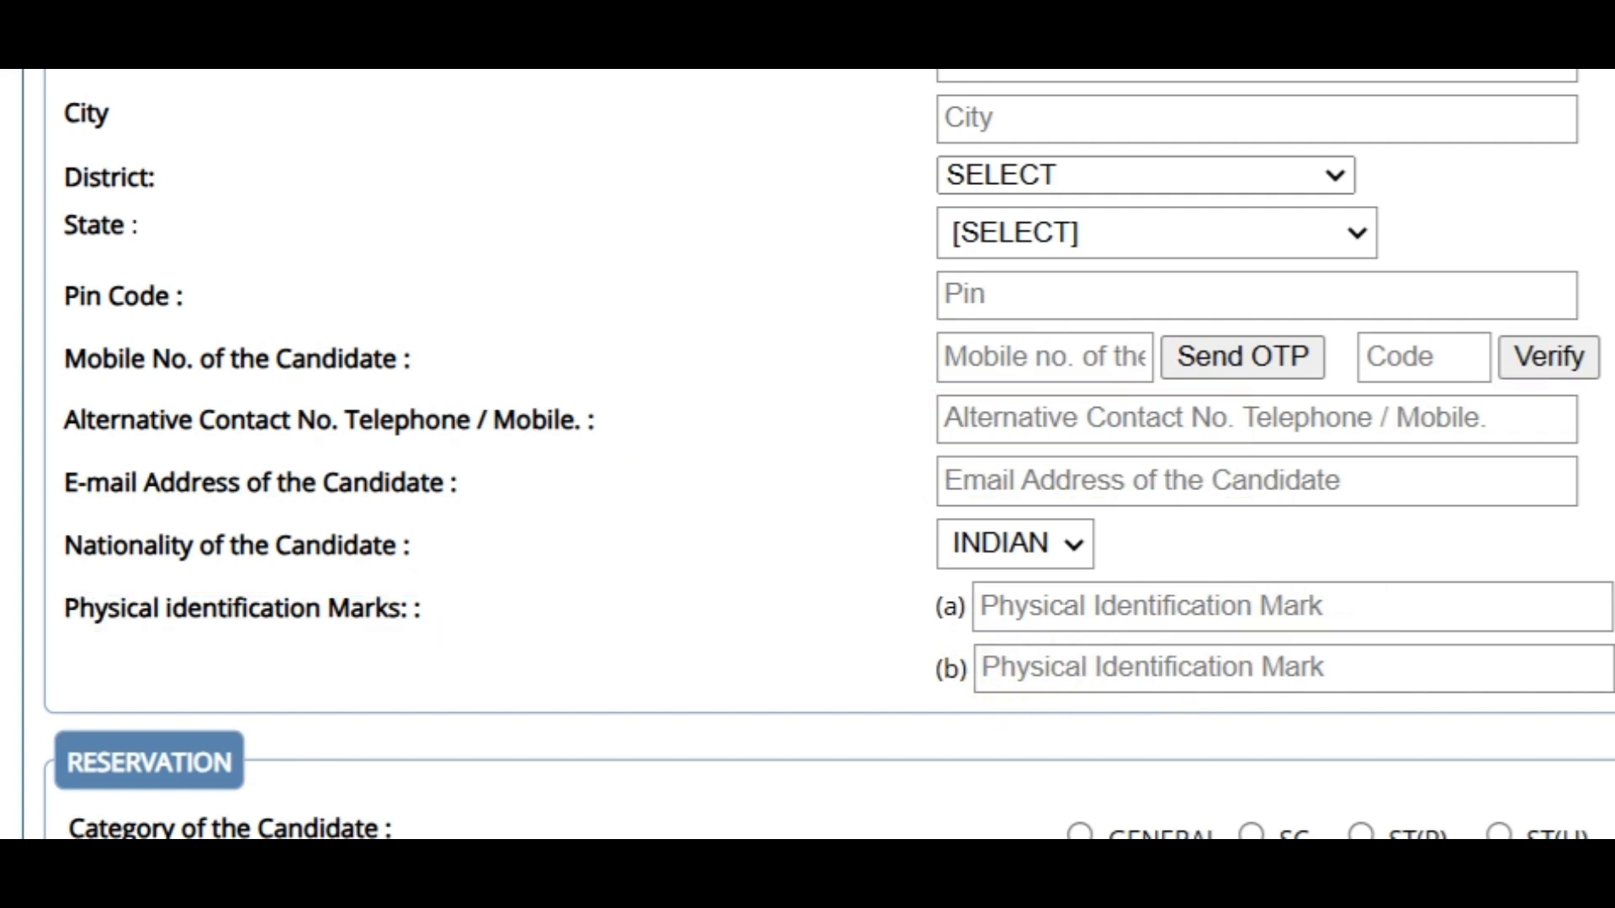
Mark the candidate as a permanent resident of Assam and answer Yes to applying for Technical Posts
{"action": "scroll", "coordinate": [883, 601], "scroll_direction": "down", "scroll_amount": 4}
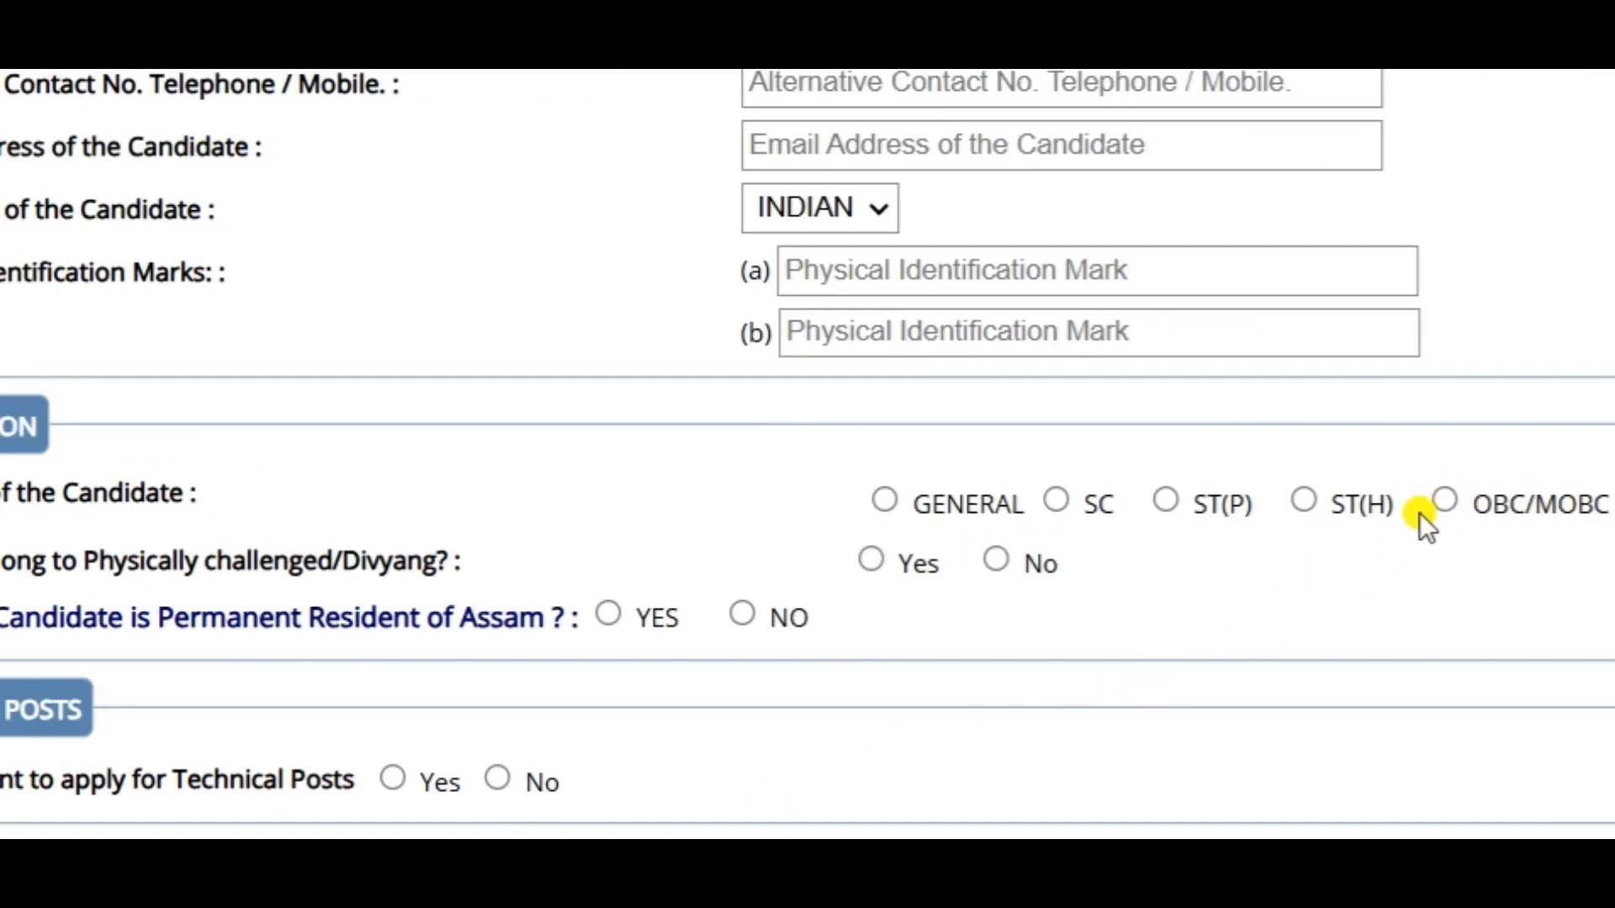
{"action": "scroll", "coordinate": [799, 419], "scroll_direction": "down", "scroll_amount": 2}
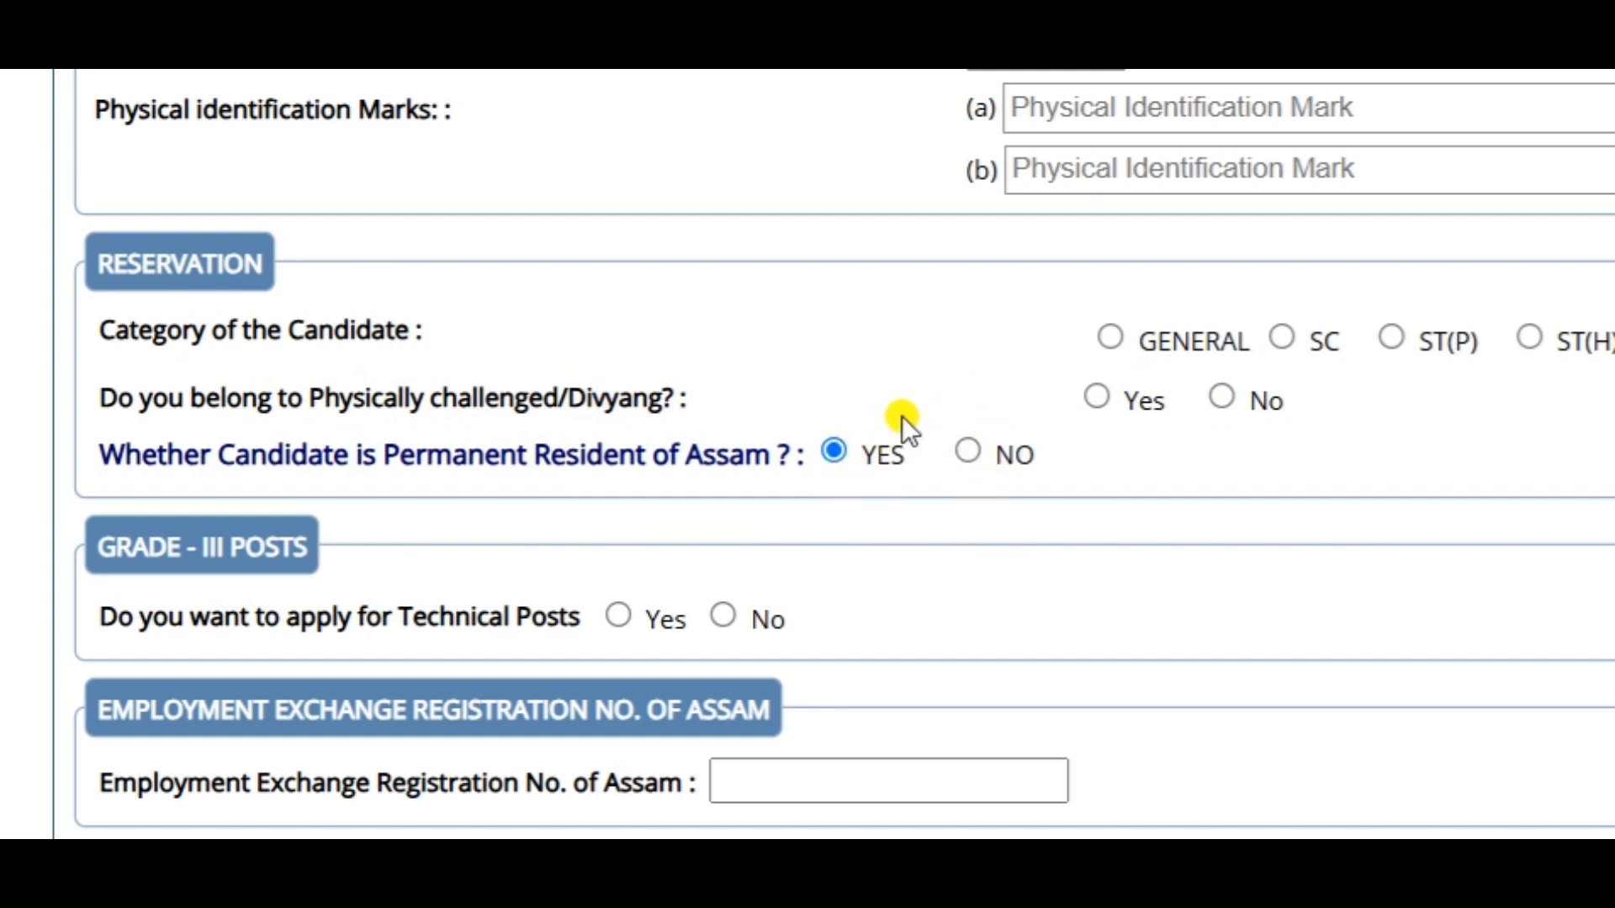
{"action": "scroll", "coordinate": [856, 366], "scroll_direction": "down", "scroll_amount": 2}
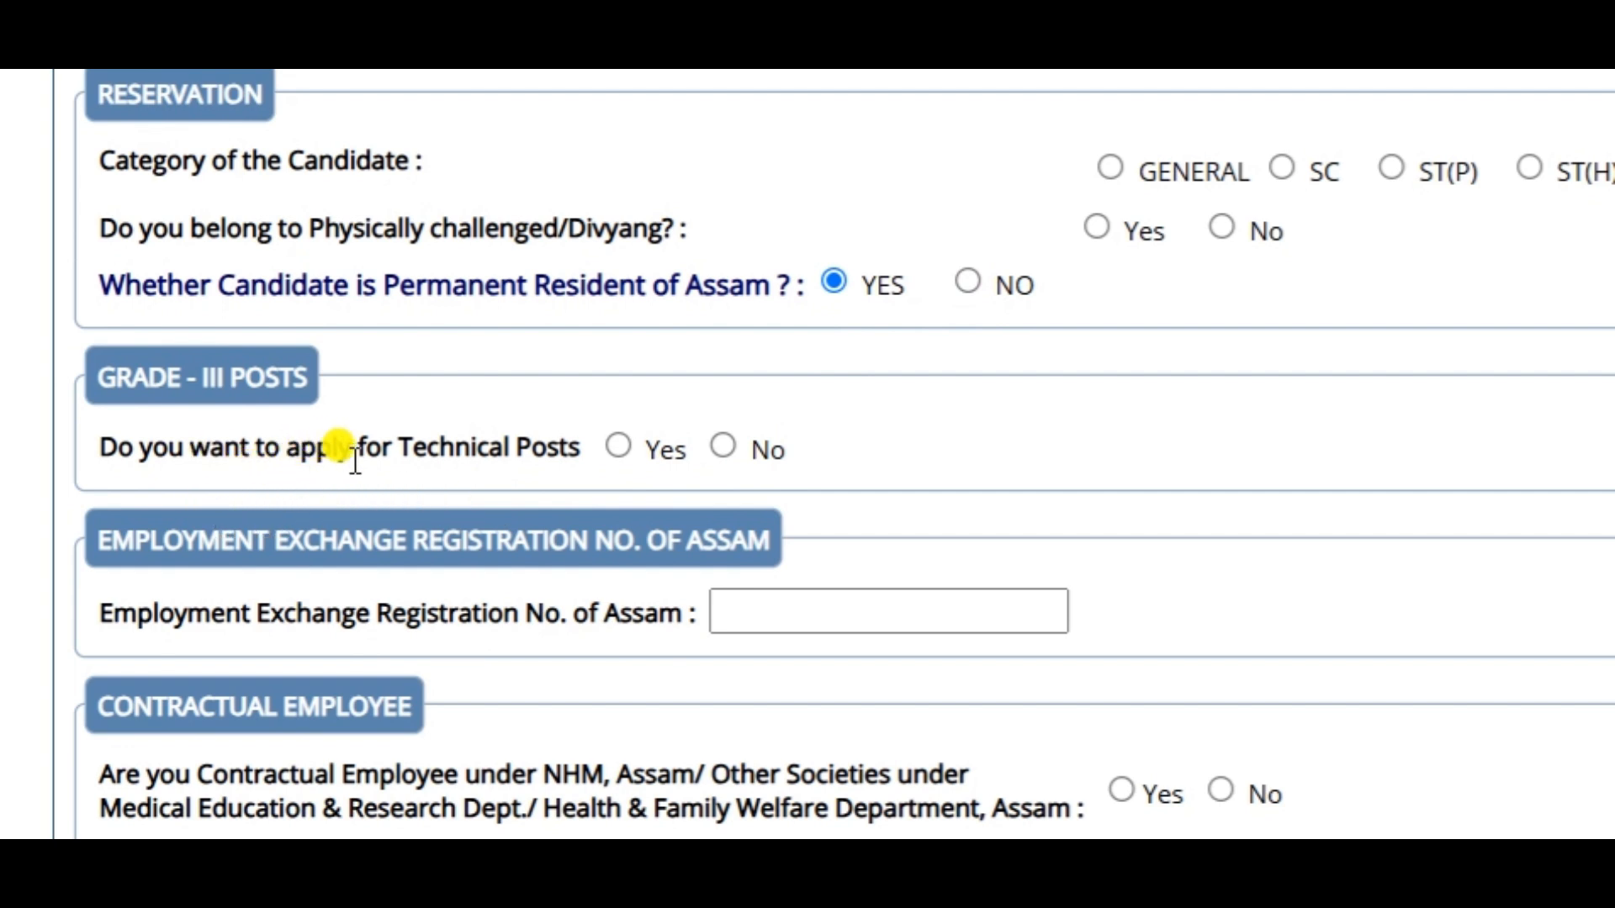
{"action": "left_click", "coordinate": [624, 452]}
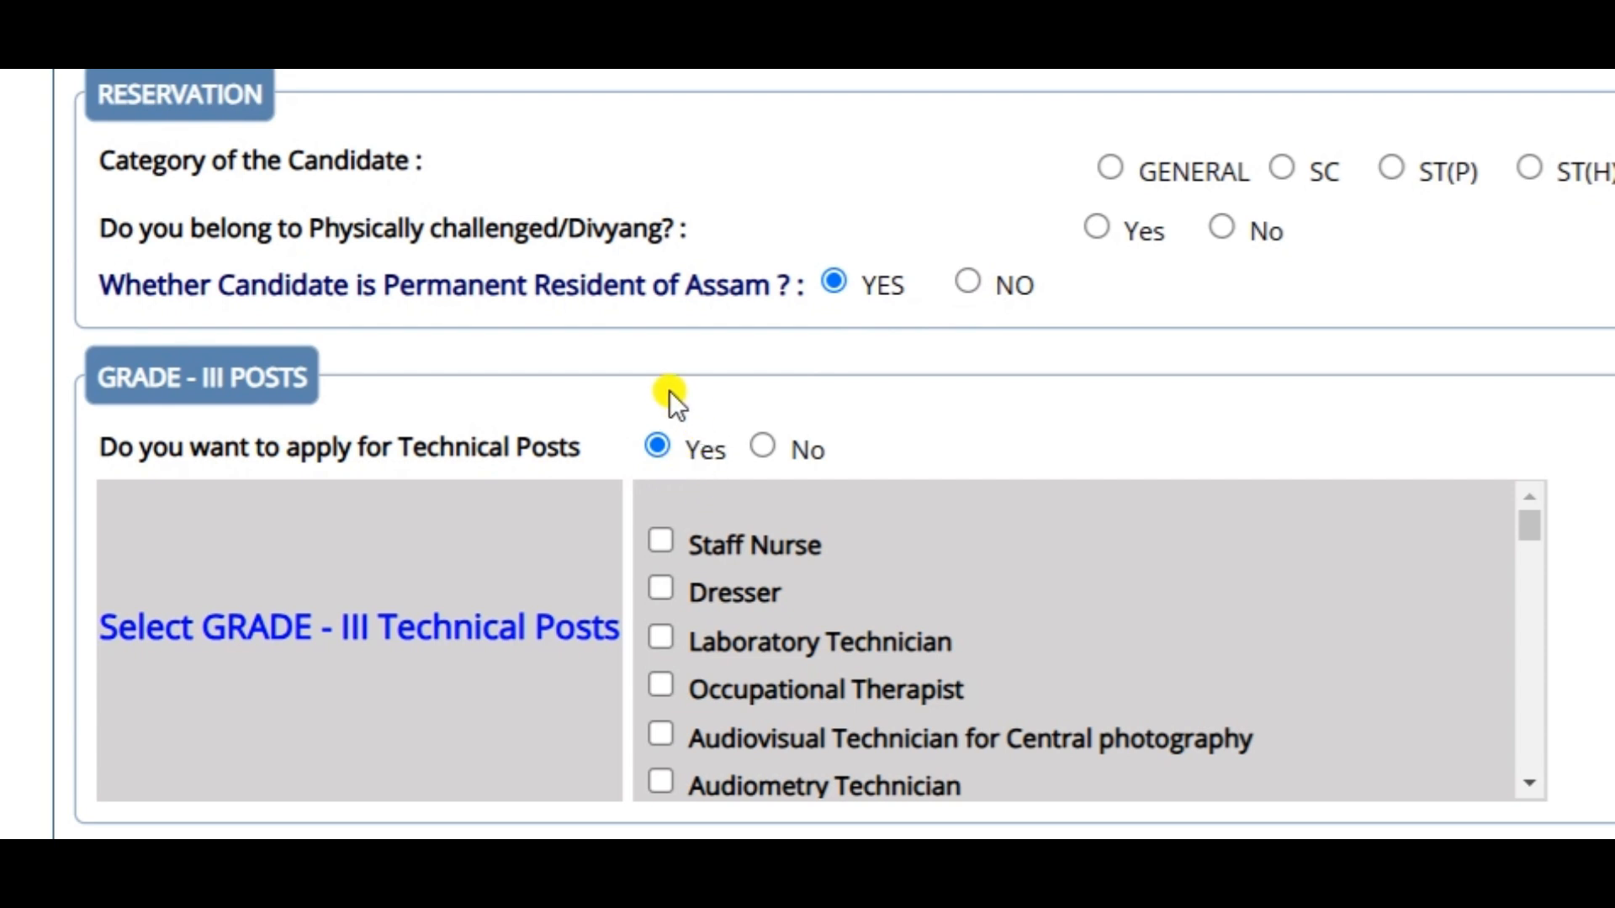
Select Staff Nurse, Auxilliary Nurse Midwife (ANM) and Staff Nurse(Critical Care) among the Grade-III Technical Posts
{"action": "scroll", "coordinate": [672, 395], "scroll_direction": "down", "scroll_amount": 2}
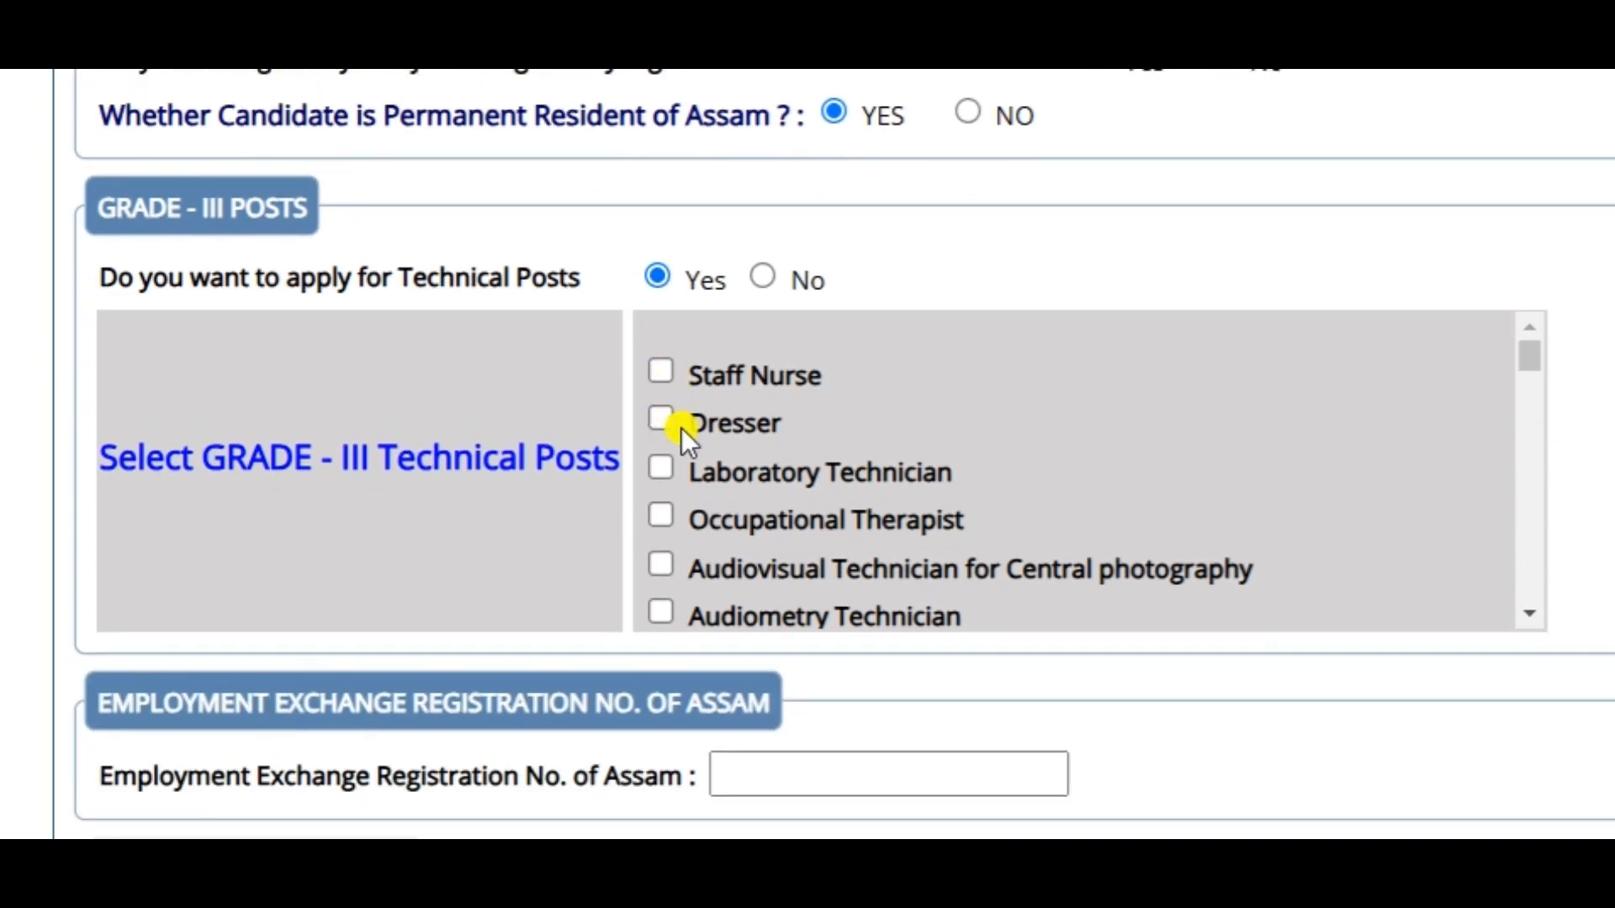
{"action": "left_click", "coordinate": [661, 373]}
{"action": "scroll", "coordinate": [746, 464], "scroll_direction": "down", "scroll_amount": 2}
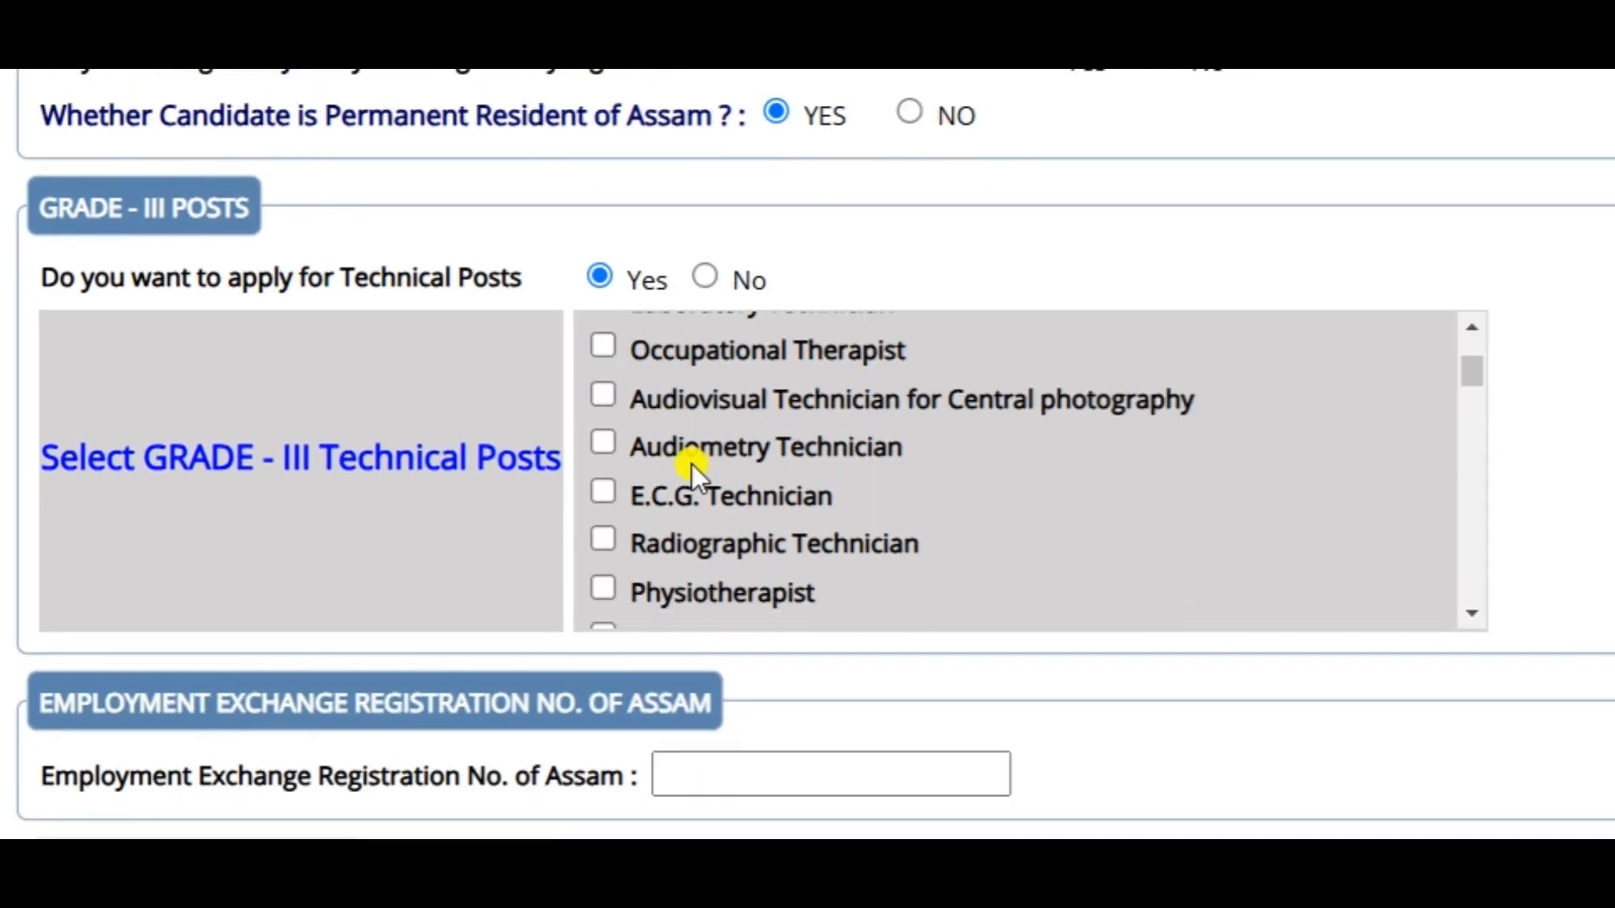
{"action": "scroll", "coordinate": [723, 462], "scroll_direction": "down", "scroll_amount": 9}
{"action": "scroll", "coordinate": [767, 498], "scroll_direction": "down", "scroll_amount": 5}
{"action": "scroll", "coordinate": [773, 513], "scroll_direction": "up", "scroll_amount": 4}
{"action": "scroll", "coordinate": [774, 513], "scroll_direction": "up", "scroll_amount": 4}
{"action": "scroll", "coordinate": [790, 521], "scroll_direction": "down", "scroll_amount": 2}
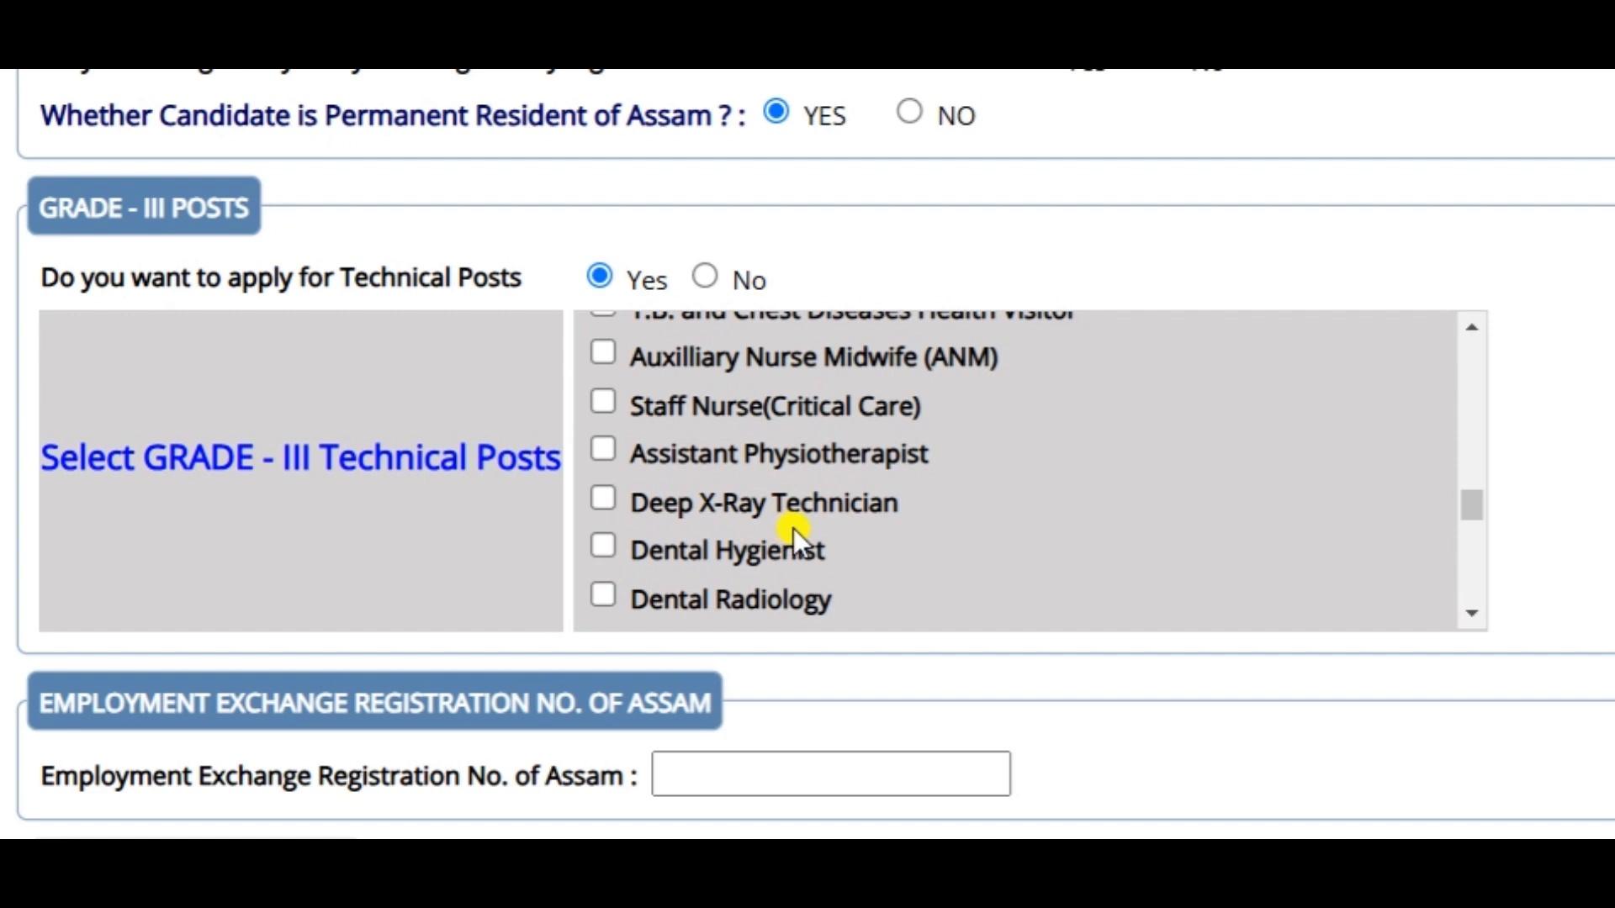
{"action": "scroll", "coordinate": [794, 528], "scroll_direction": "up", "scroll_amount": 2}
{"action": "left_click", "coordinate": [603, 526]}
{"action": "scroll", "coordinate": [698, 498], "scroll_direction": "down", "scroll_amount": 2}
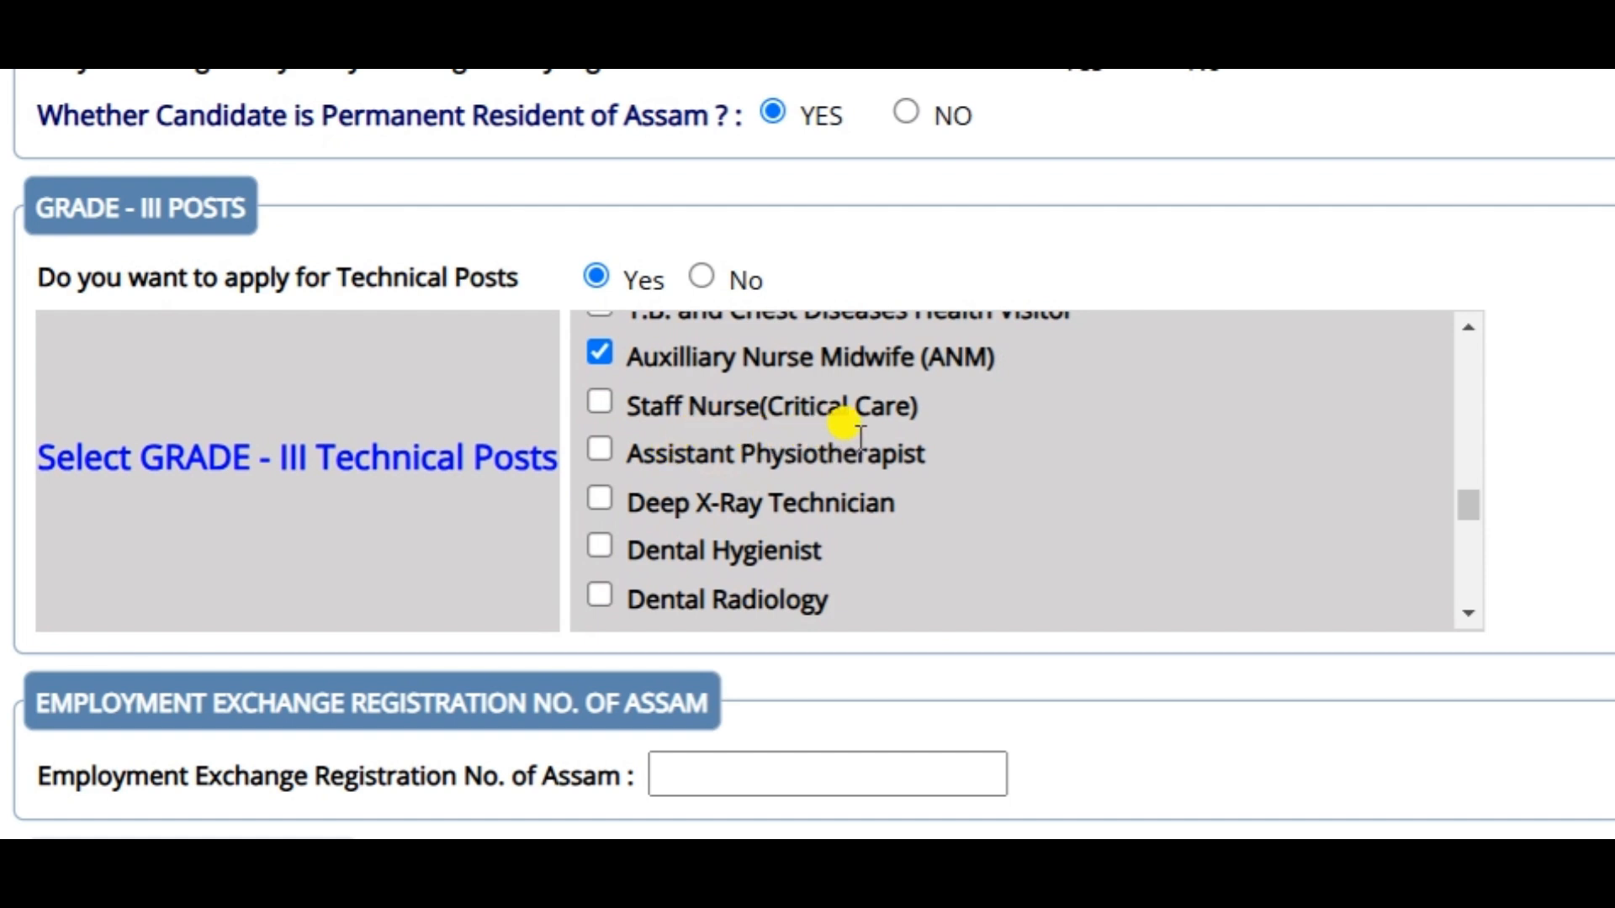
{"action": "left_click", "coordinate": [602, 407]}
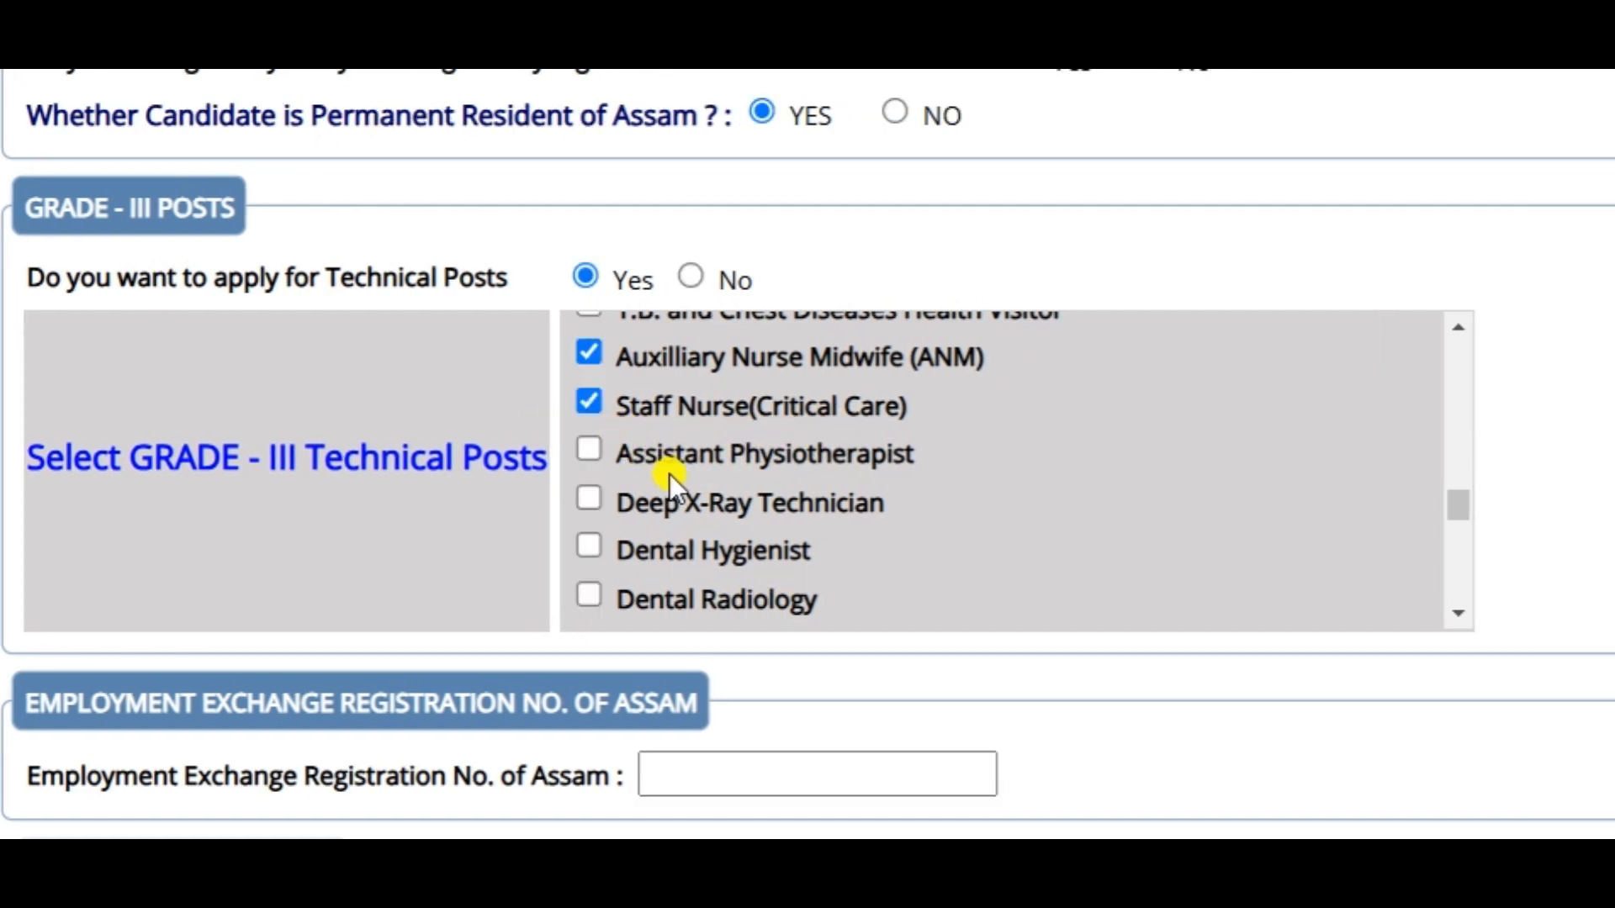
Look through the remaining Grade-III Technical Posts for other posts to apply for
{"action": "scroll", "coordinate": [767, 498], "scroll_direction": "down", "scroll_amount": 2}
{"action": "scroll", "coordinate": [786, 519], "scroll_direction": "down", "scroll_amount": 2}
{"action": "scroll", "coordinate": [794, 515], "scroll_direction": "up", "scroll_amount": 8}
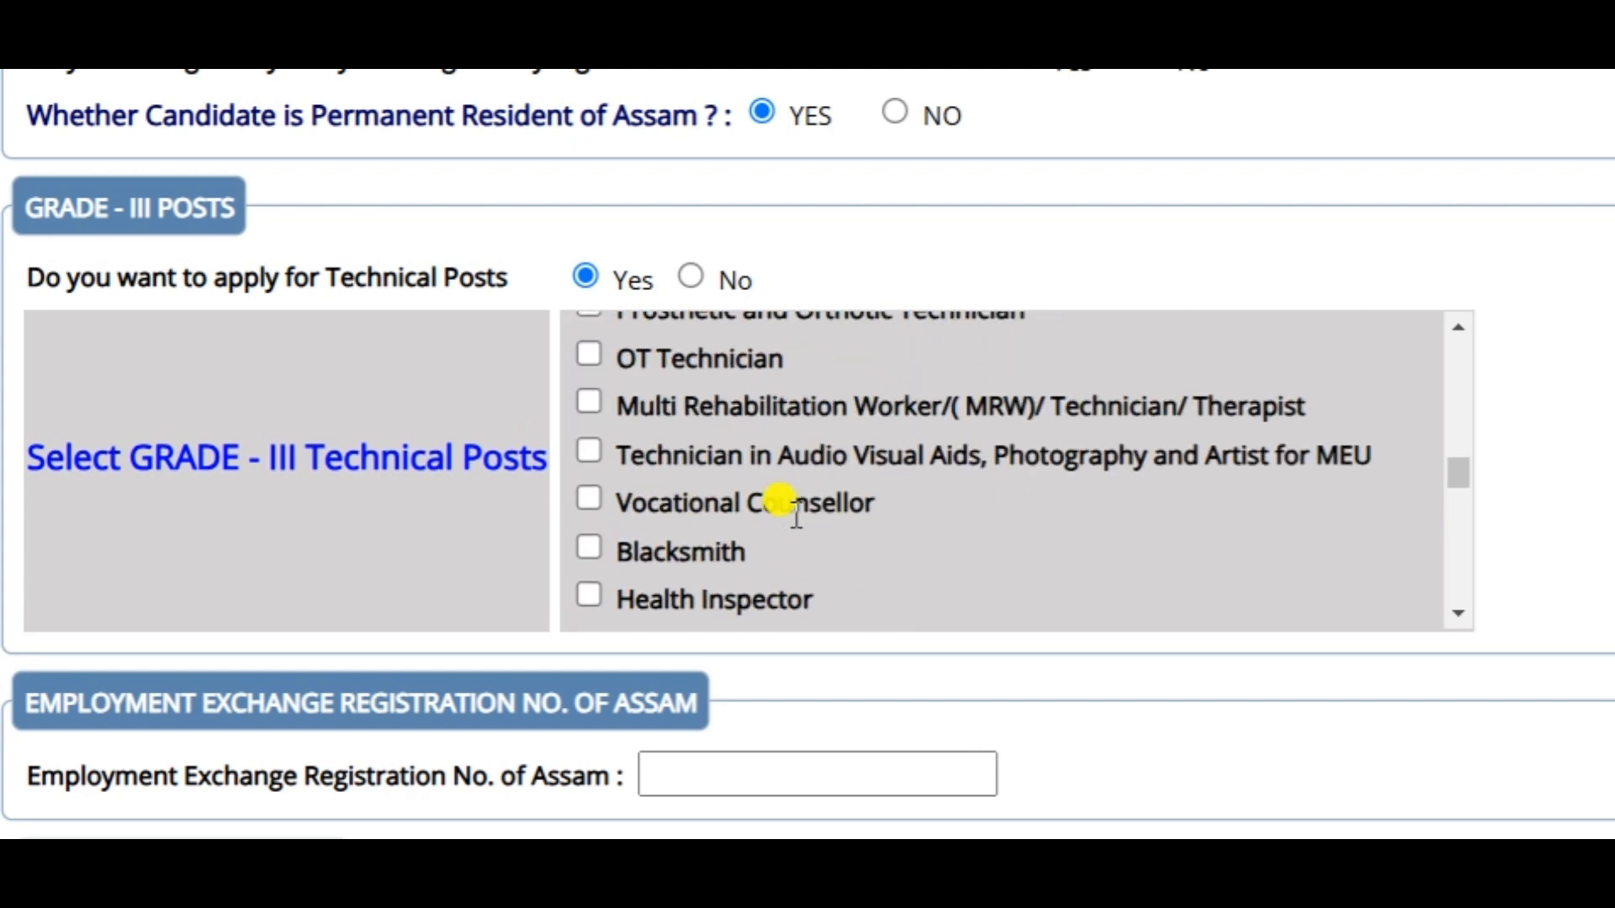
{"action": "scroll", "coordinate": [764, 508], "scroll_direction": "down", "scroll_amount": 2}
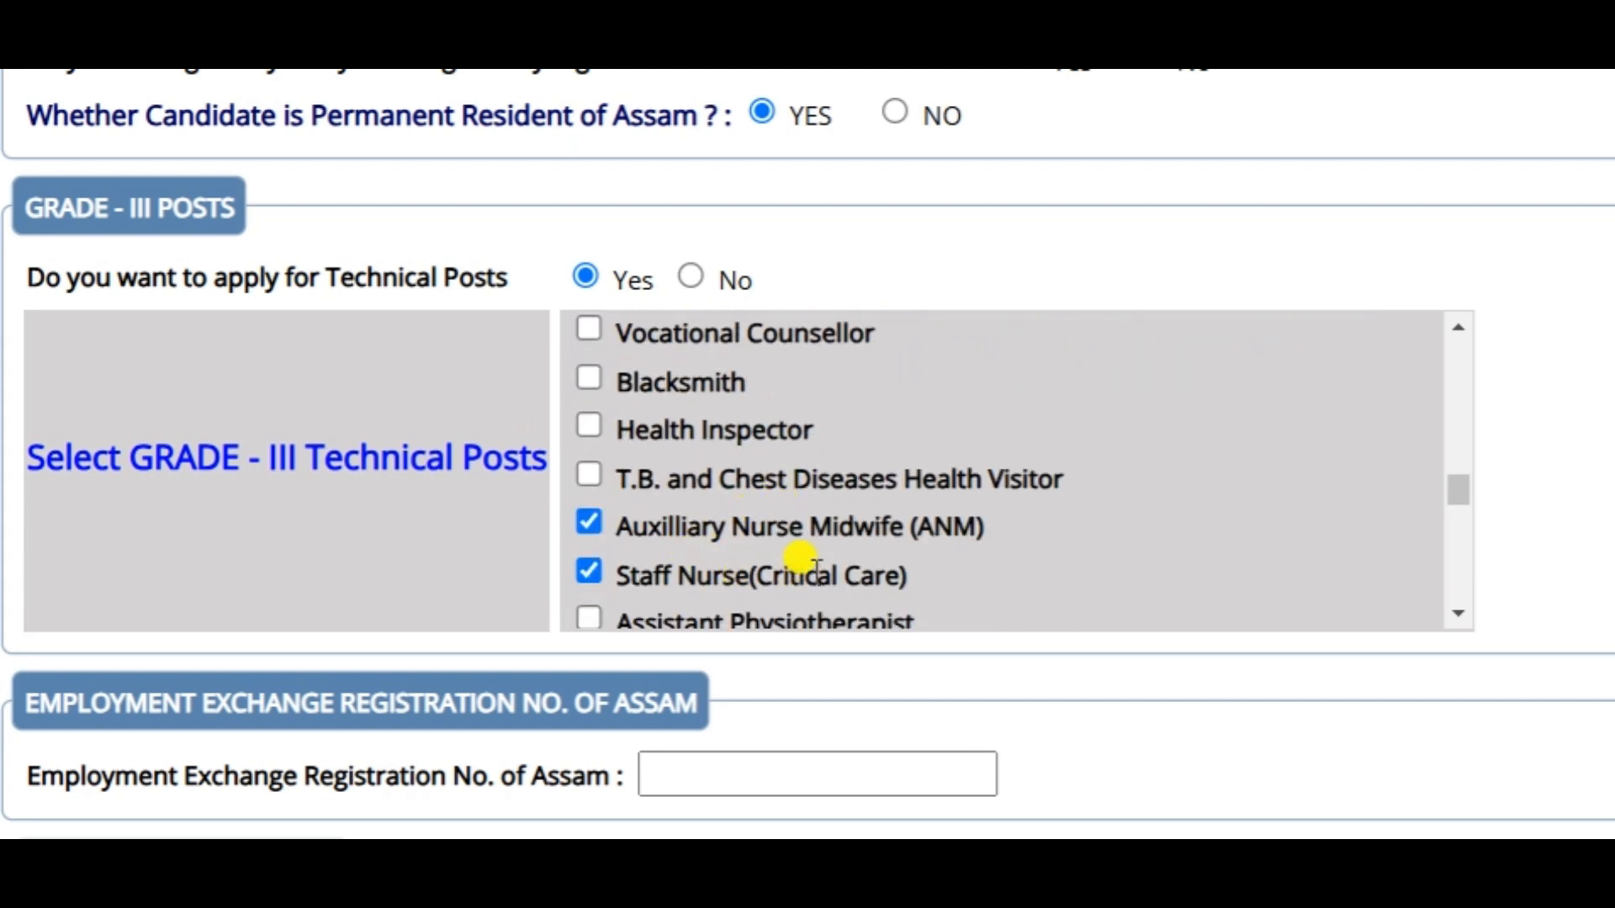
{"action": "scroll", "coordinate": [803, 559], "scroll_direction": "up", "scroll_amount": 5}
{"action": "scroll", "coordinate": [811, 541], "scroll_direction": "up", "scroll_amount": 2}
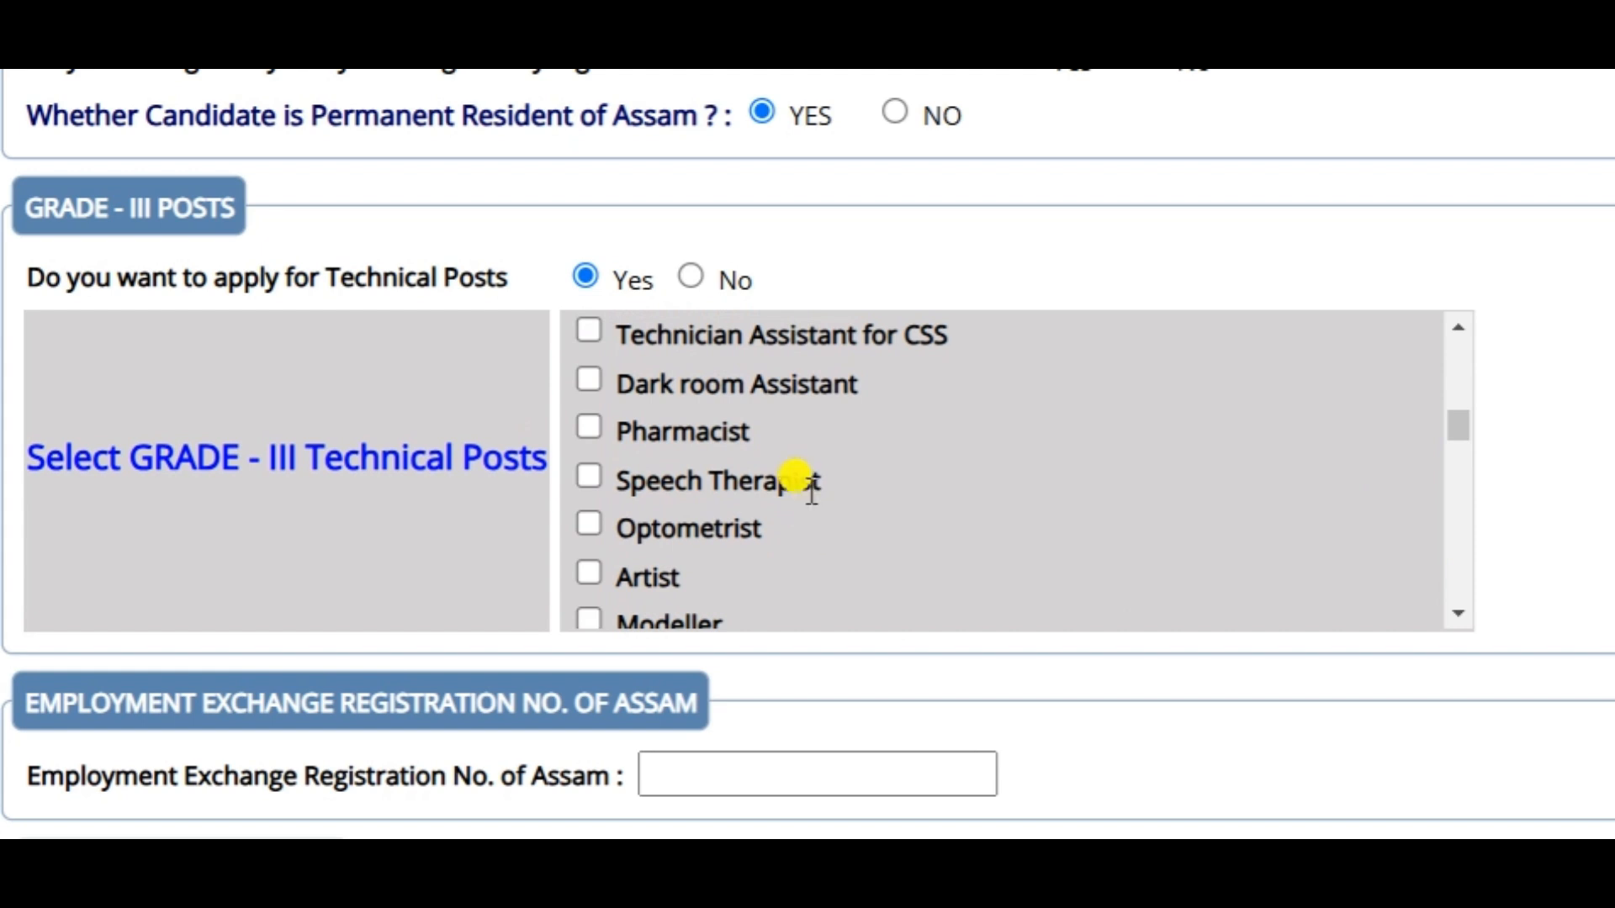
{"action": "scroll", "coordinate": [804, 505], "scroll_direction": "up", "scroll_amount": 4}
{"action": "scroll", "coordinate": [809, 479], "scroll_direction": "down", "scroll_amount": 2}
{"action": "scroll", "coordinate": [782, 479], "scroll_direction": "down", "scroll_amount": 3}
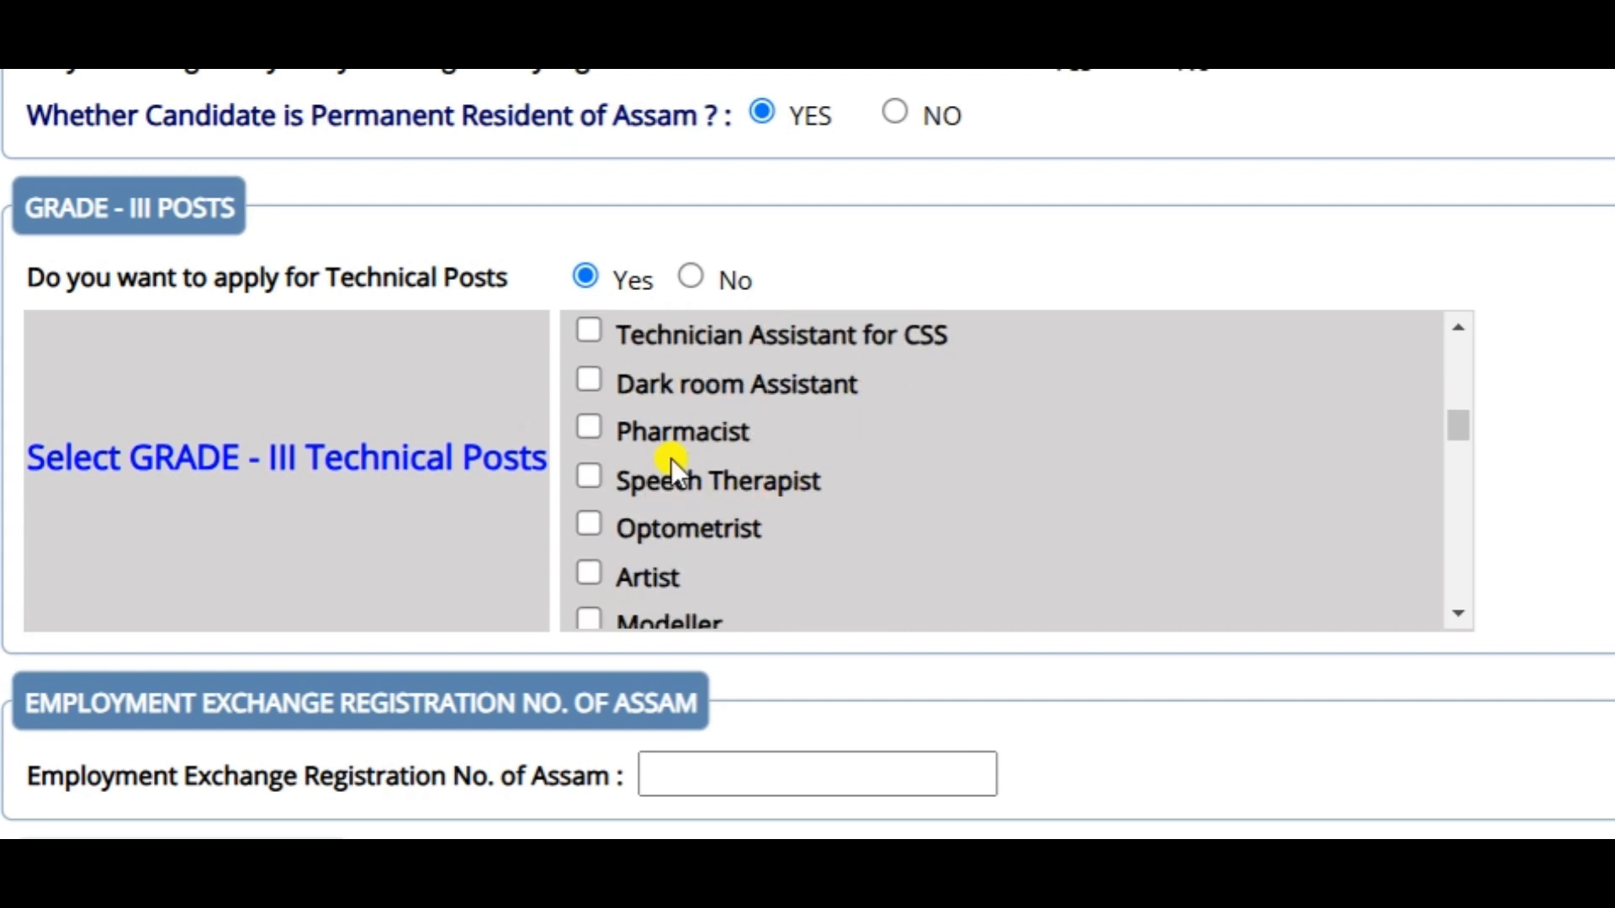
Add Pharmacist to the selected Grade-III Technical Posts and look over the rest of the post list
{"action": "left_click", "coordinate": [592, 426]}
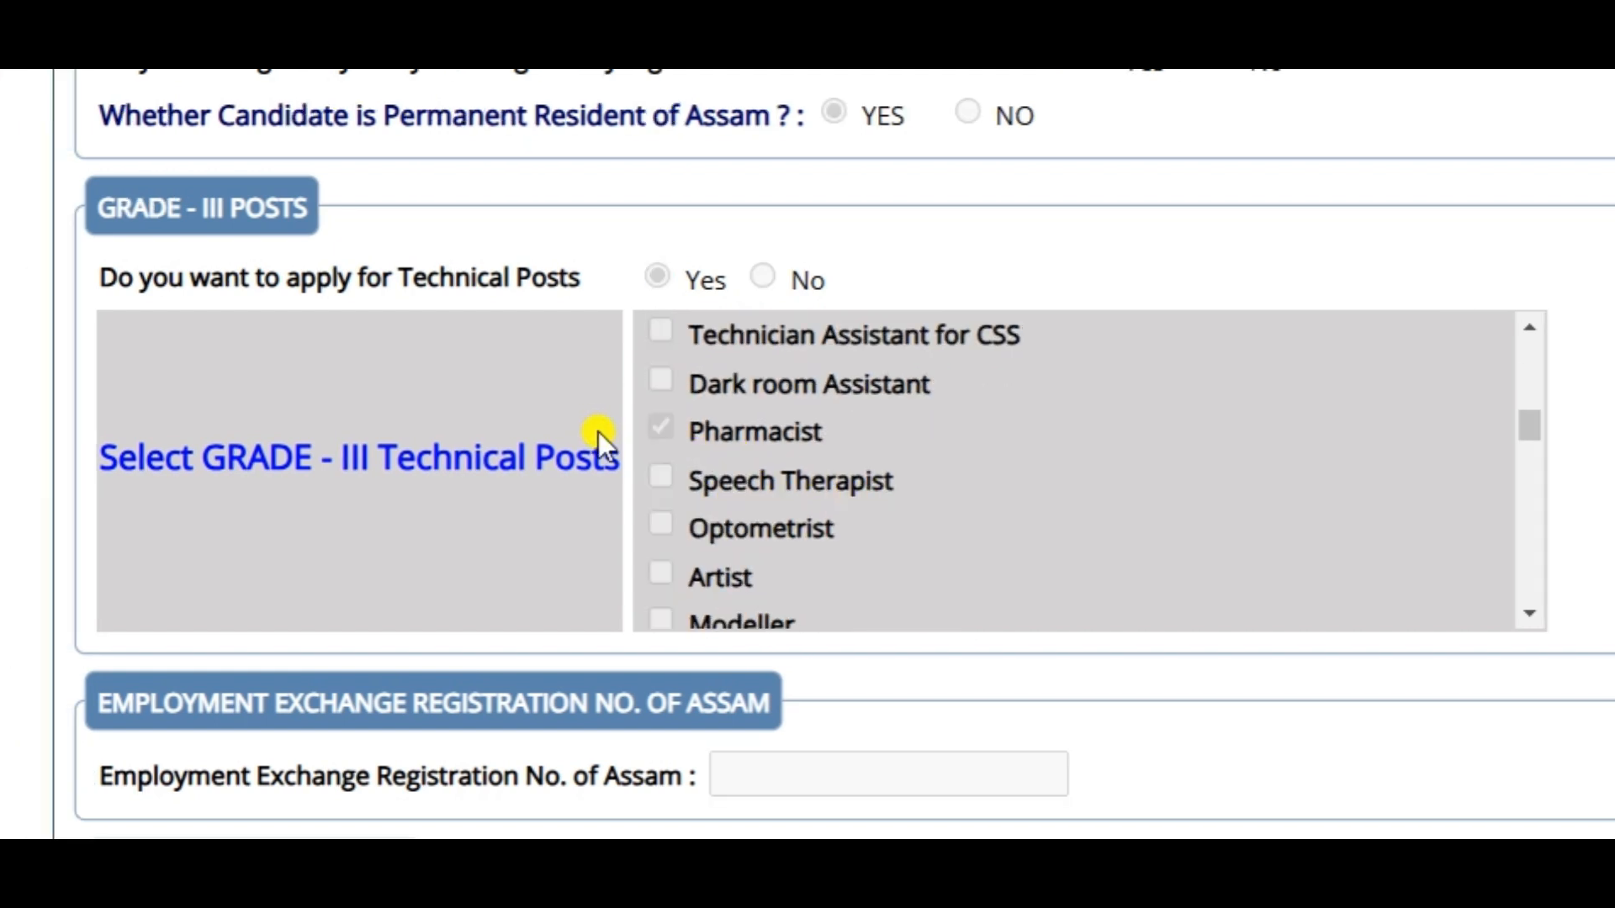
{"action": "scroll", "coordinate": [795, 511], "scroll_direction": "up", "scroll_amount": 4}
{"action": "scroll", "coordinate": [797, 509], "scroll_direction": "up", "scroll_amount": 5}
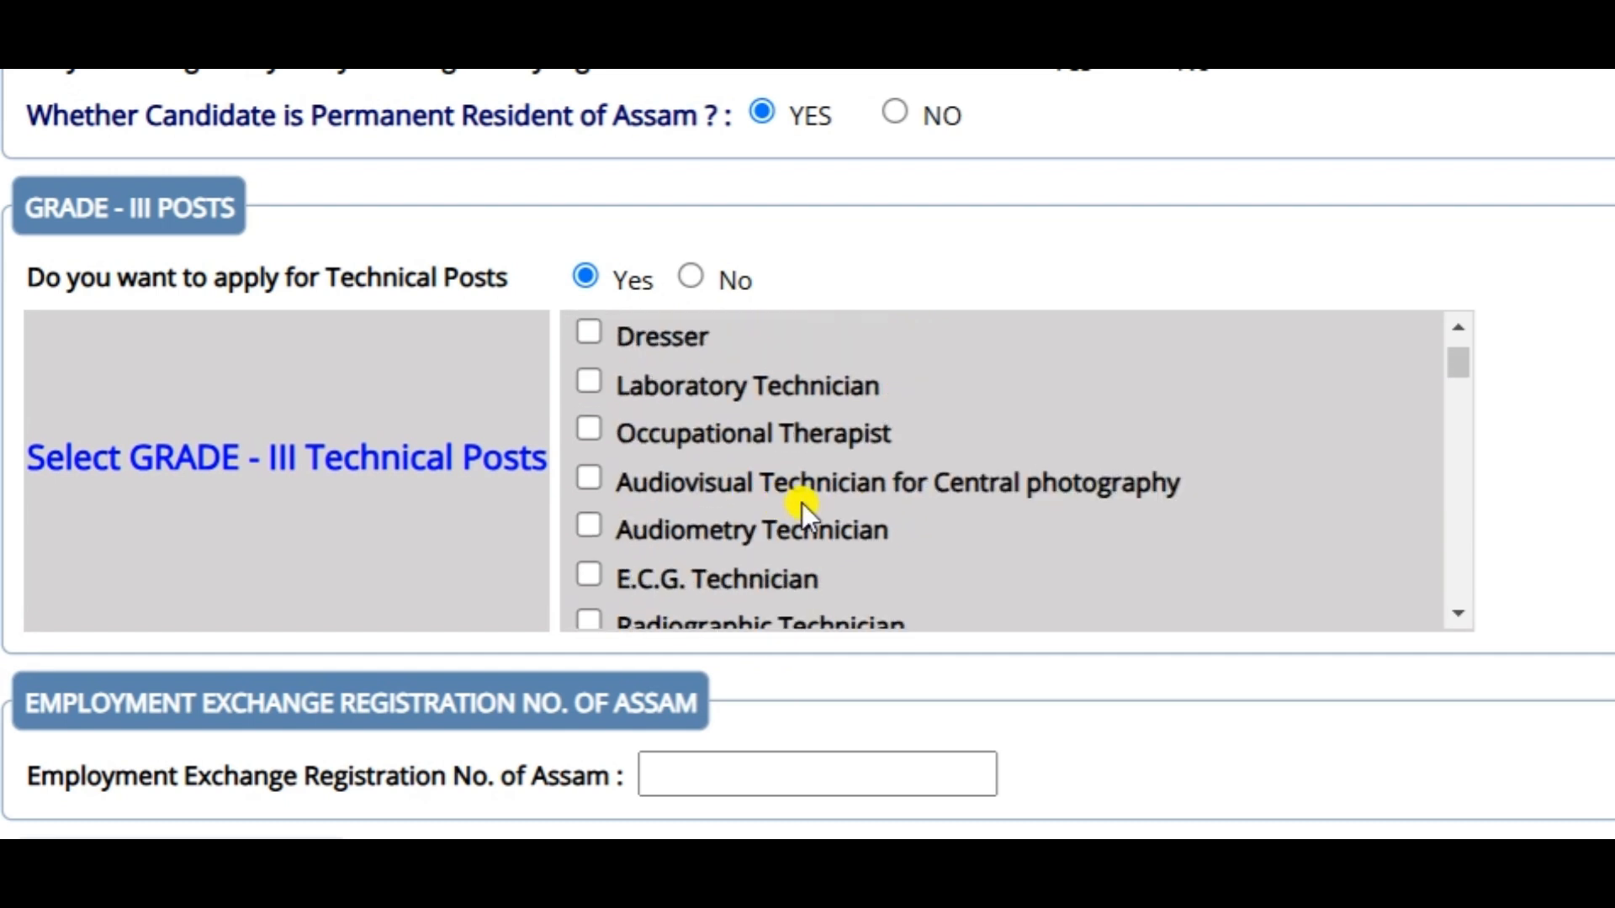
{"action": "scroll", "coordinate": [790, 500], "scroll_direction": "down", "scroll_amount": 8}
{"action": "scroll", "coordinate": [773, 501], "scroll_direction": "down", "scroll_amount": 12}
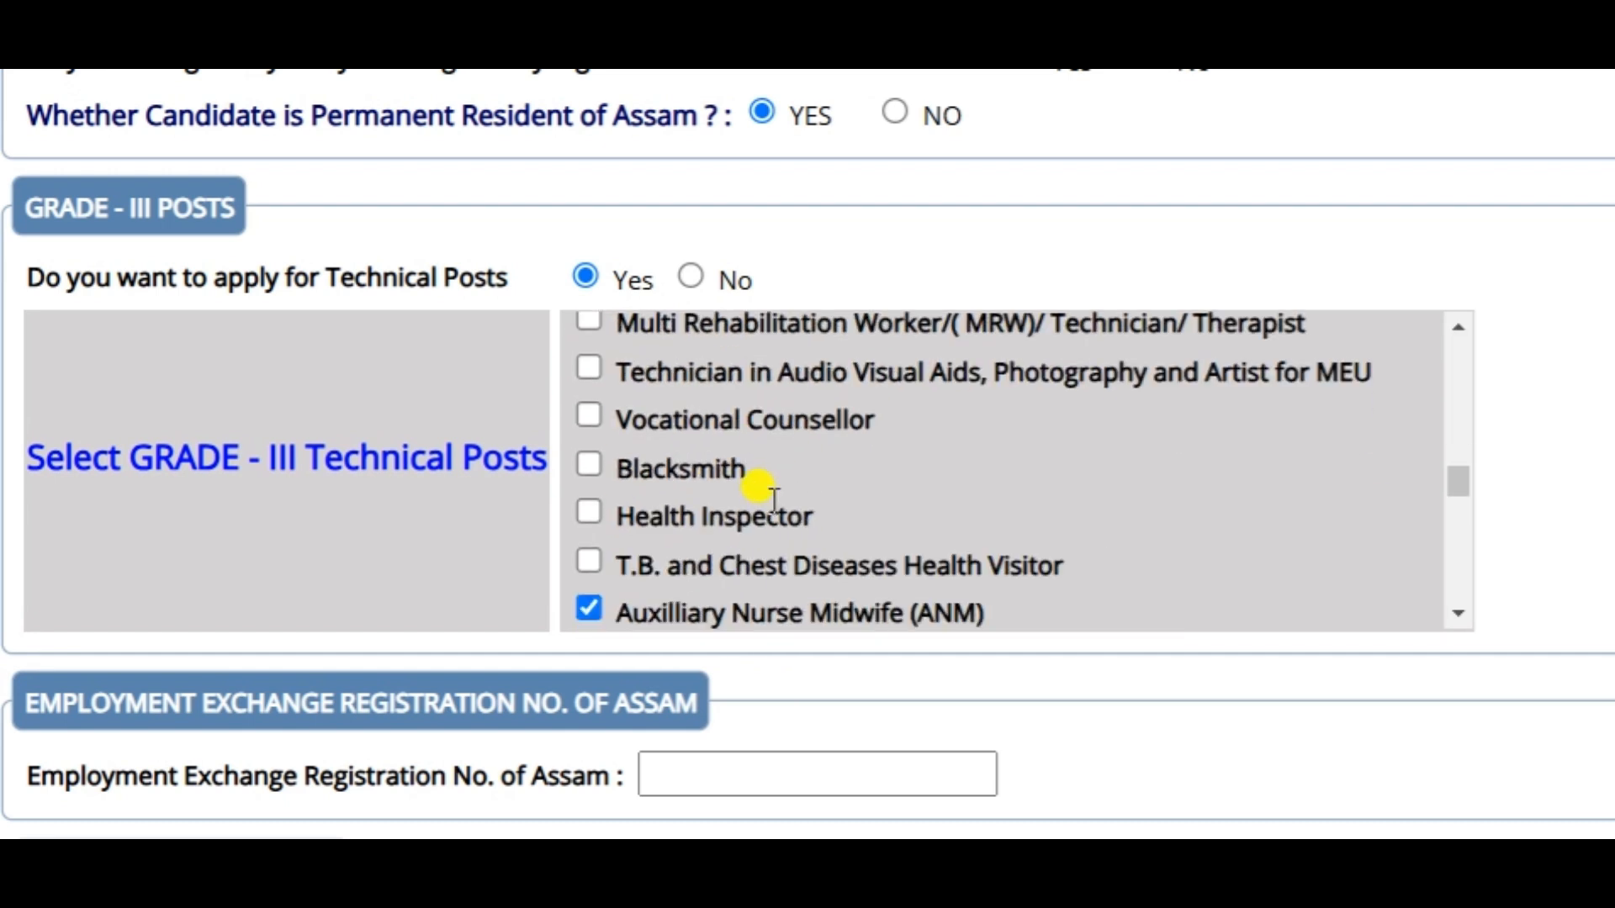
{"action": "scroll", "coordinate": [685, 500], "scroll_direction": "down", "scroll_amount": 3}
{"action": "scroll", "coordinate": [685, 492], "scroll_direction": "down", "scroll_amount": 3}
{"action": "scroll", "coordinate": [715, 441], "scroll_direction": "up", "scroll_amount": 4}
{"action": "scroll", "coordinate": [673, 412], "scroll_direction": "up", "scroll_amount": 3}
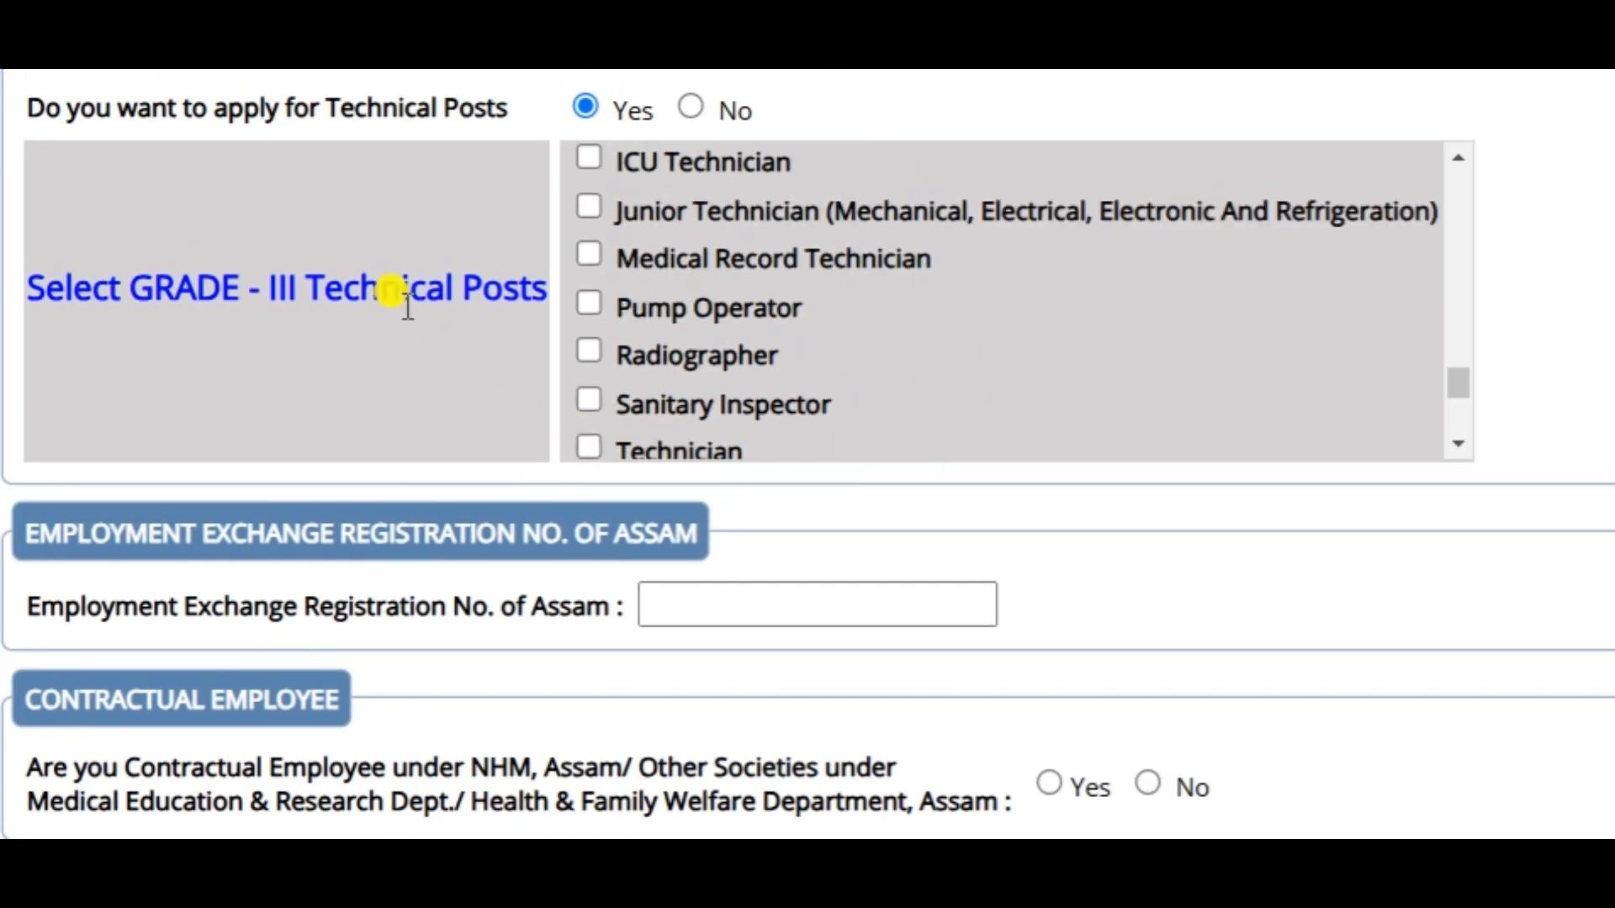
{"action": "scroll", "coordinate": [385, 365], "scroll_direction": "up", "scroll_amount": 2}
Examine the Employment Exchange Registration No. field, the Contractual Employee question and the Education Qualification table
{"action": "scroll", "coordinate": [466, 346], "scroll_direction": "down", "scroll_amount": 3}
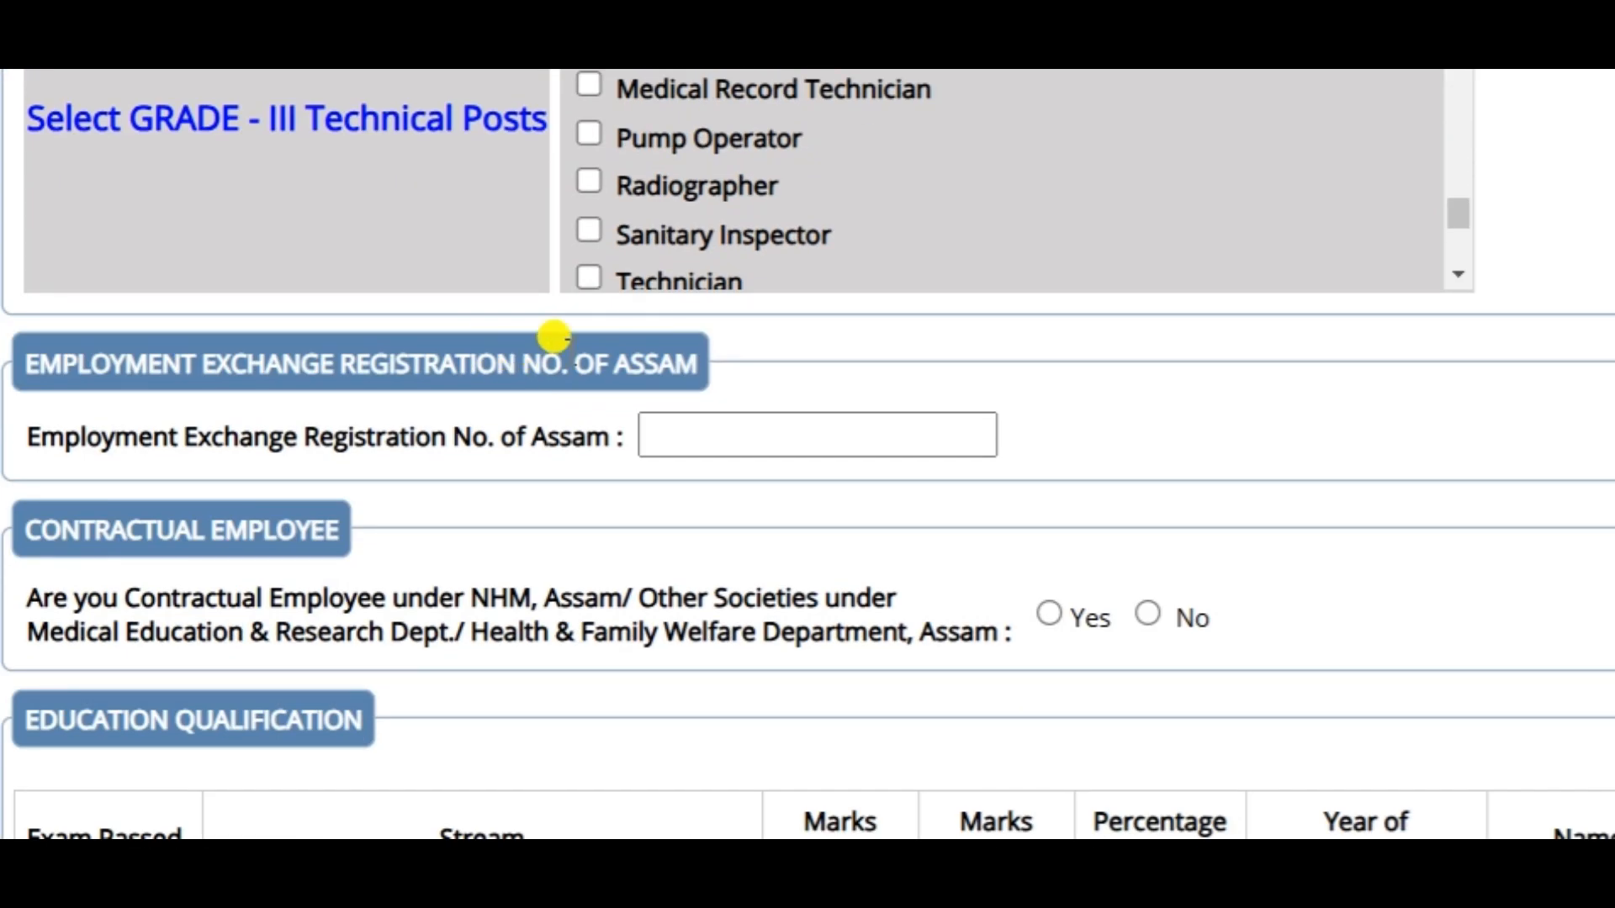
{"action": "scroll", "coordinate": [757, 253], "scroll_direction": "down", "scroll_amount": 1}
{"action": "scroll", "coordinate": [771, 270], "scroll_direction": "down", "scroll_amount": 2}
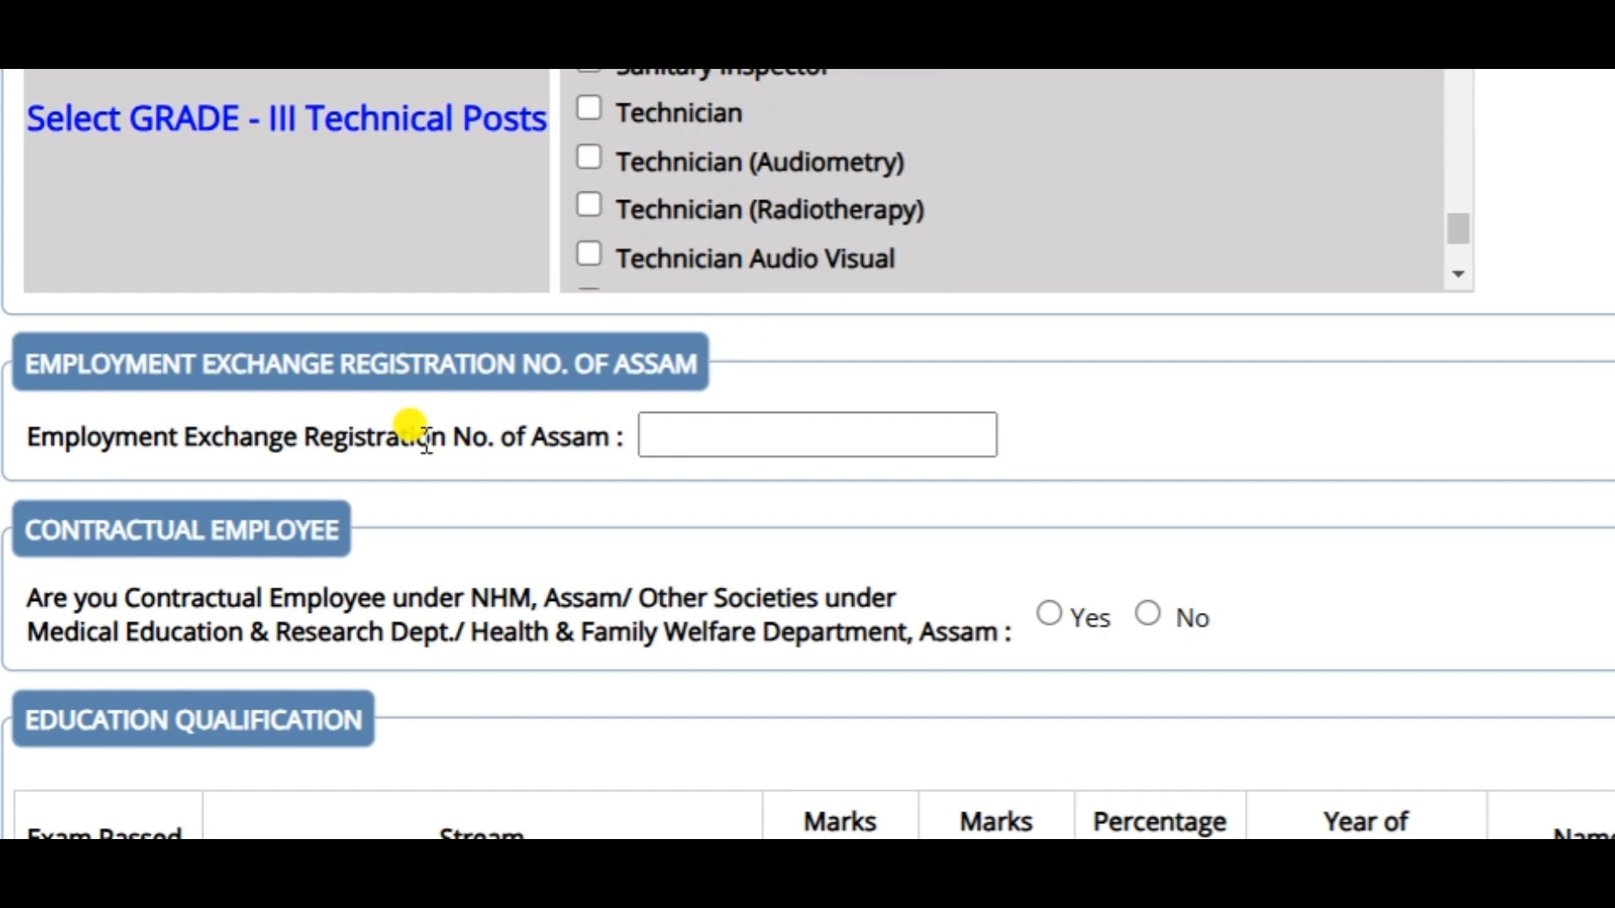
{"action": "scroll", "coordinate": [346, 361], "scroll_direction": "down", "scroll_amount": 2}
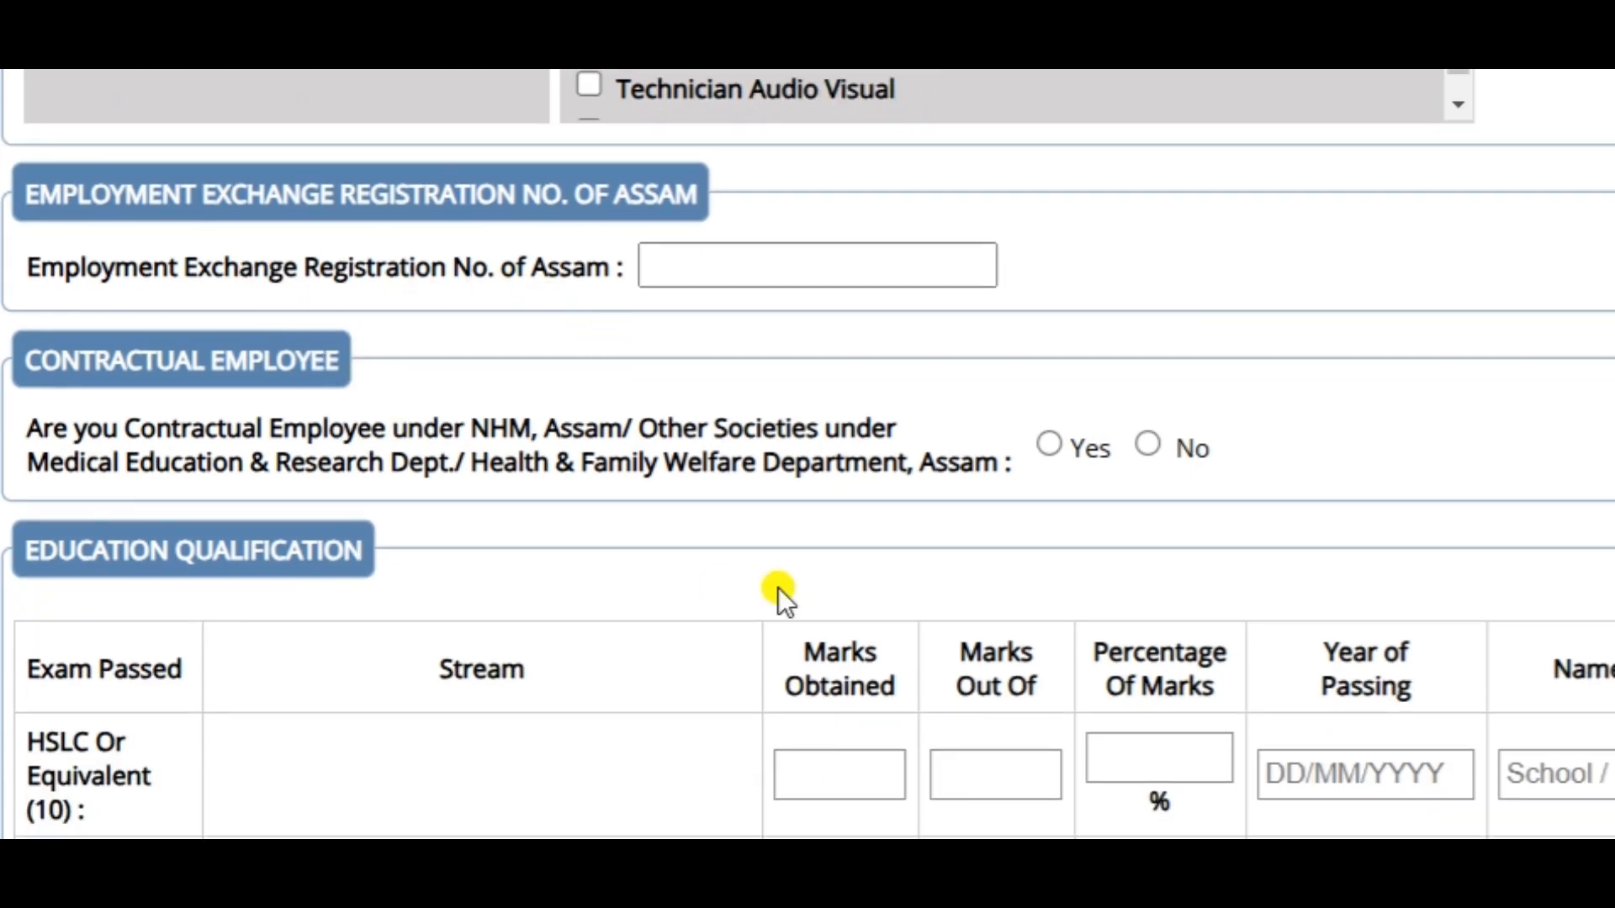
{"action": "left_click_drag", "start_coordinate": [613, 244], "coordinate": [1061, 311]}
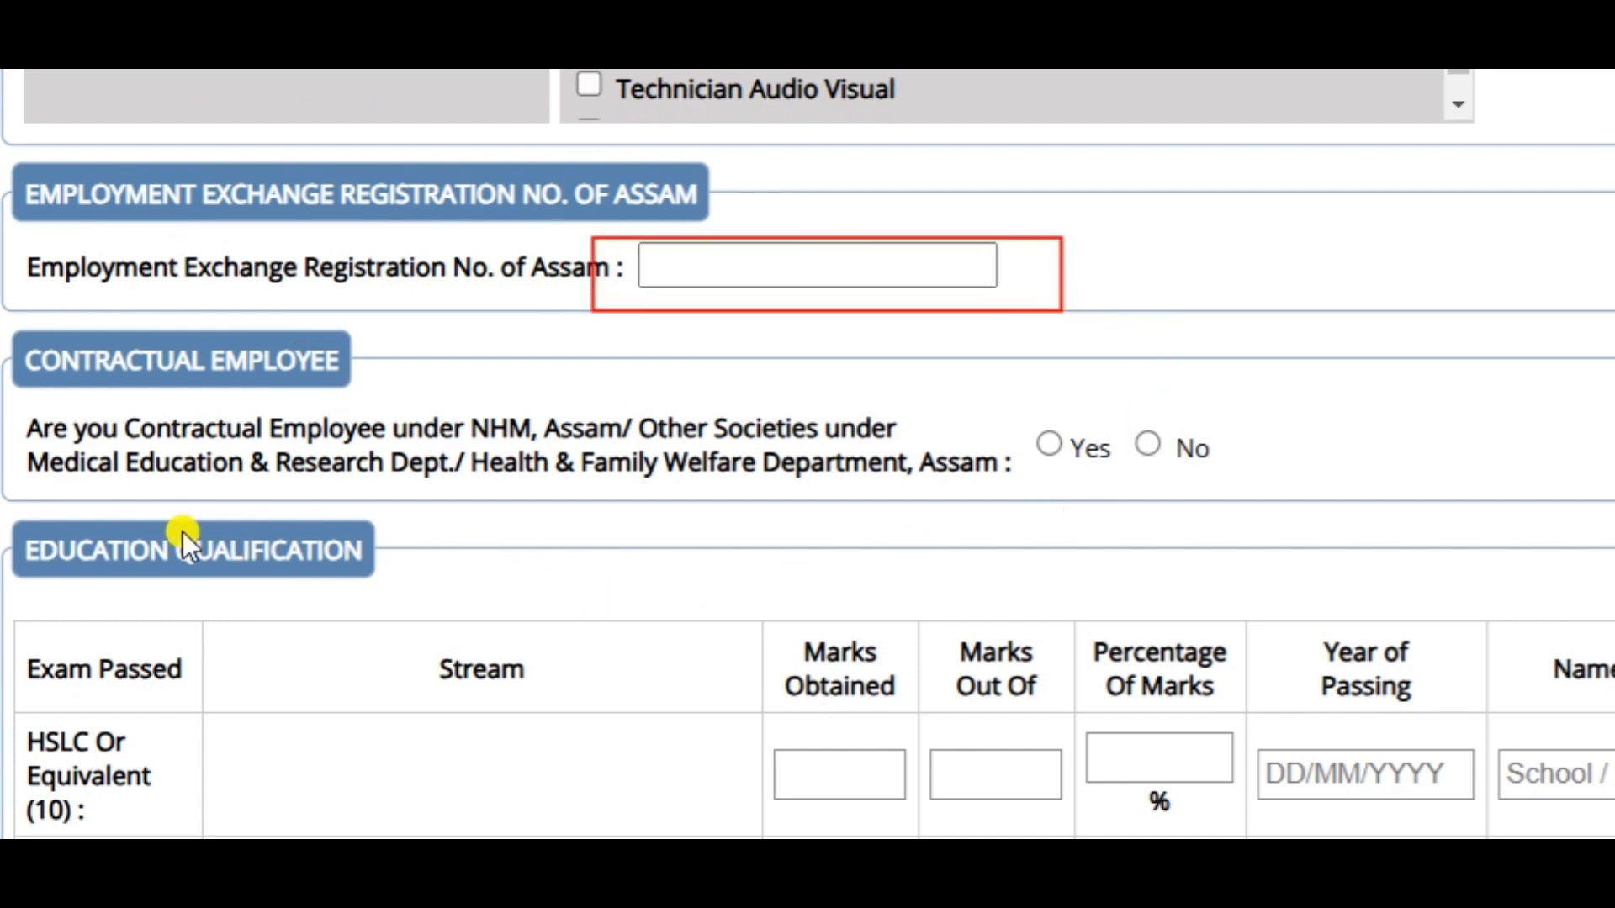
{"action": "mouse_move", "coordinate": [38, 412]}
{"action": "left_mouse_down"}
{"action": "mouse_move", "coordinate": [389, 467]}
{"action": "mouse_move", "coordinate": [485, 430]}
{"action": "mouse_move", "coordinate": [623, 490]}
{"action": "left_mouse_up"}
{"action": "scroll", "coordinate": [820, 483], "scroll_direction": "down", "scroll_amount": 3}
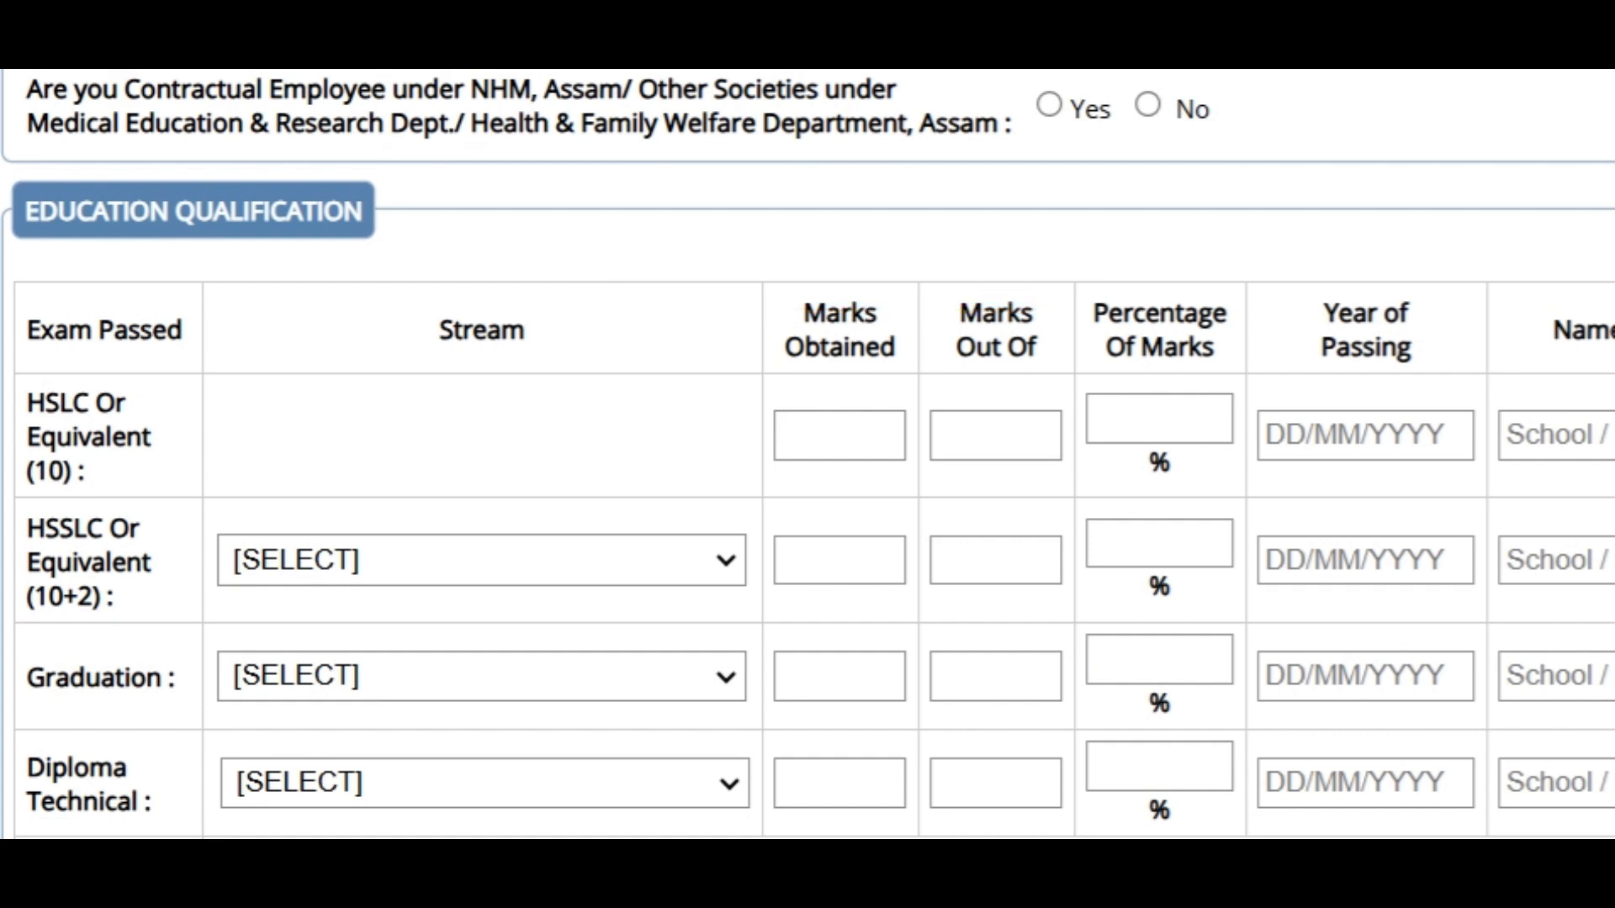
{"action": "scroll", "coordinate": [670, 461], "scroll_direction": "down", "scroll_amount": 2}
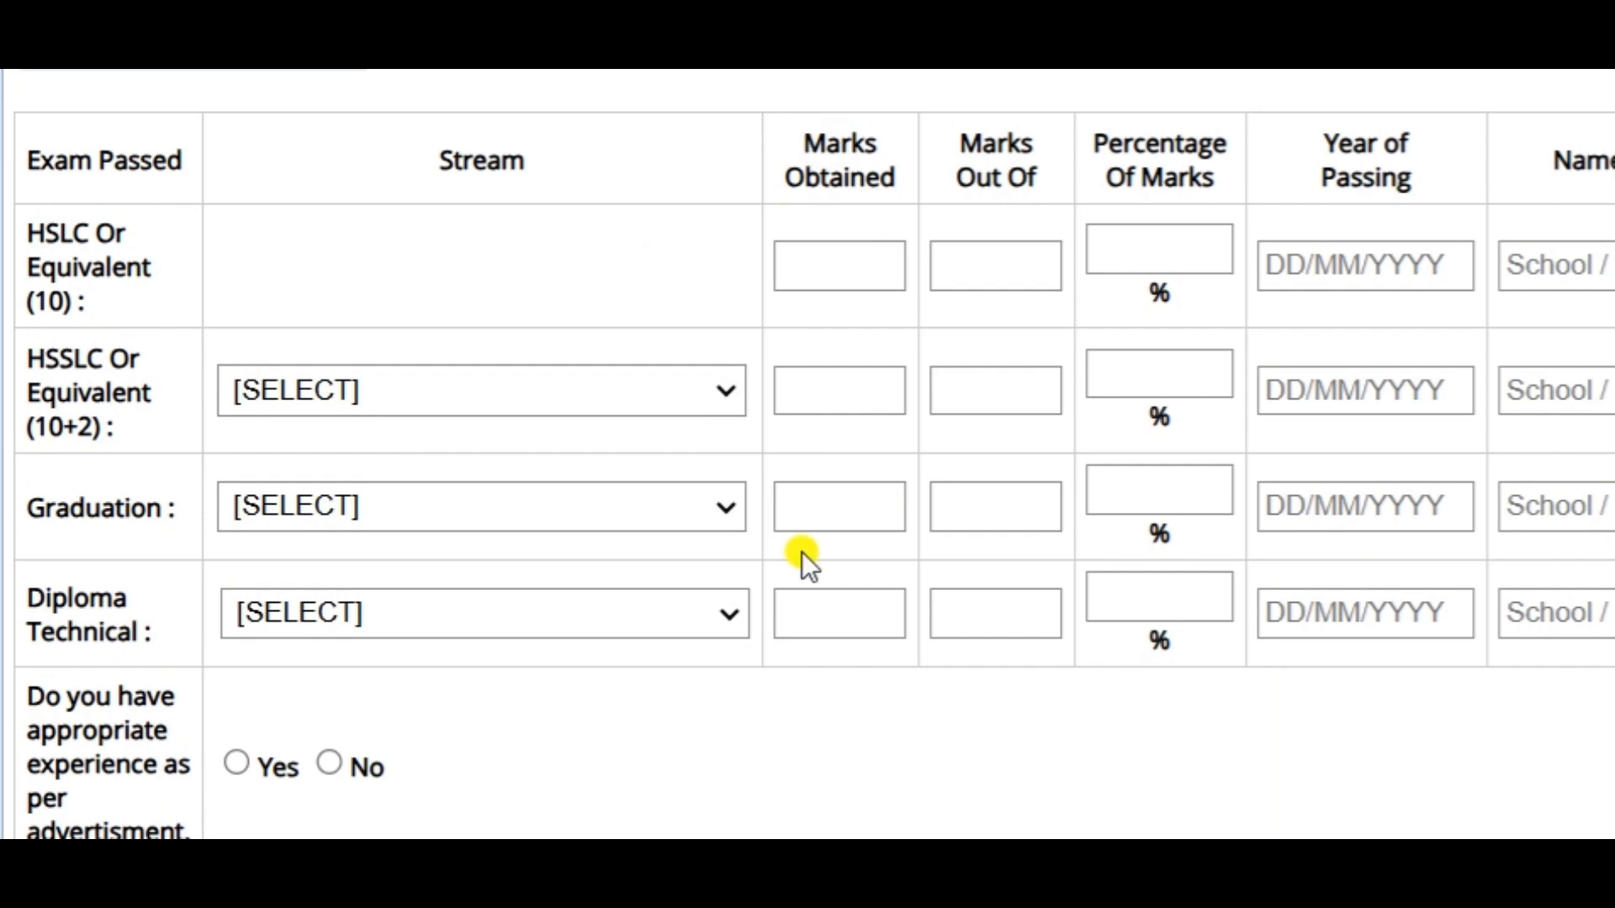
Enter the HSLC marks as 400 obtained out of 600
{"action": "left_click_drag", "start_coordinate": [774, 234], "coordinate": [885, 288]}
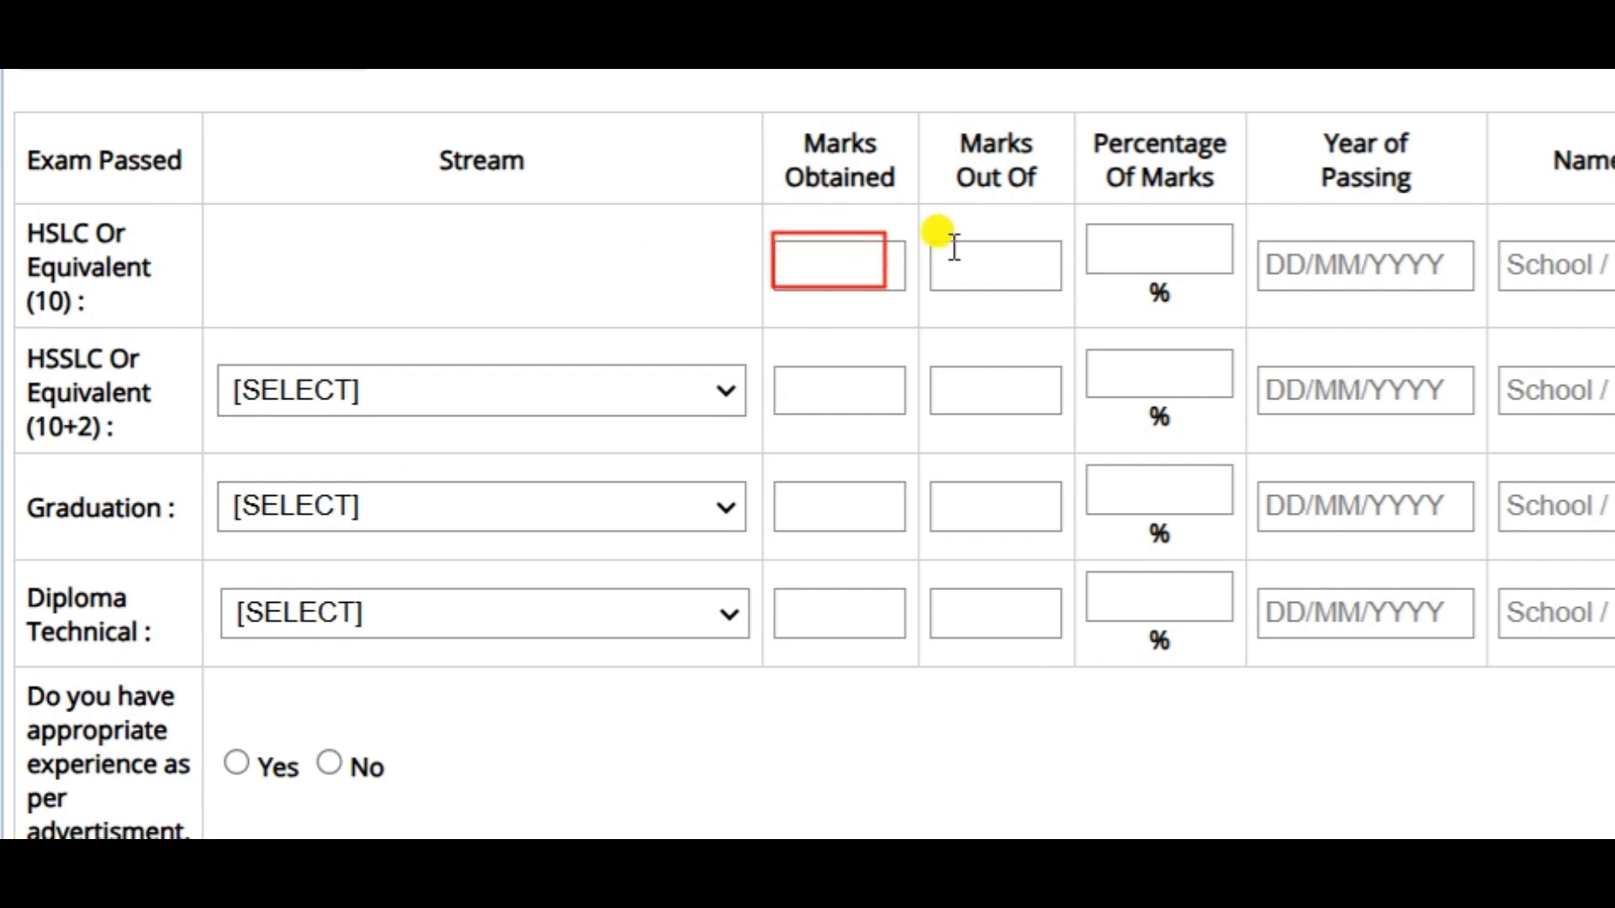
{"action": "mouse_move", "coordinate": [922, 232]}
{"action": "left_mouse_down"}
{"action": "mouse_move", "coordinate": [1012, 303]}
{"action": "mouse_move", "coordinate": [1063, 301]}
{"action": "left_mouse_up"}
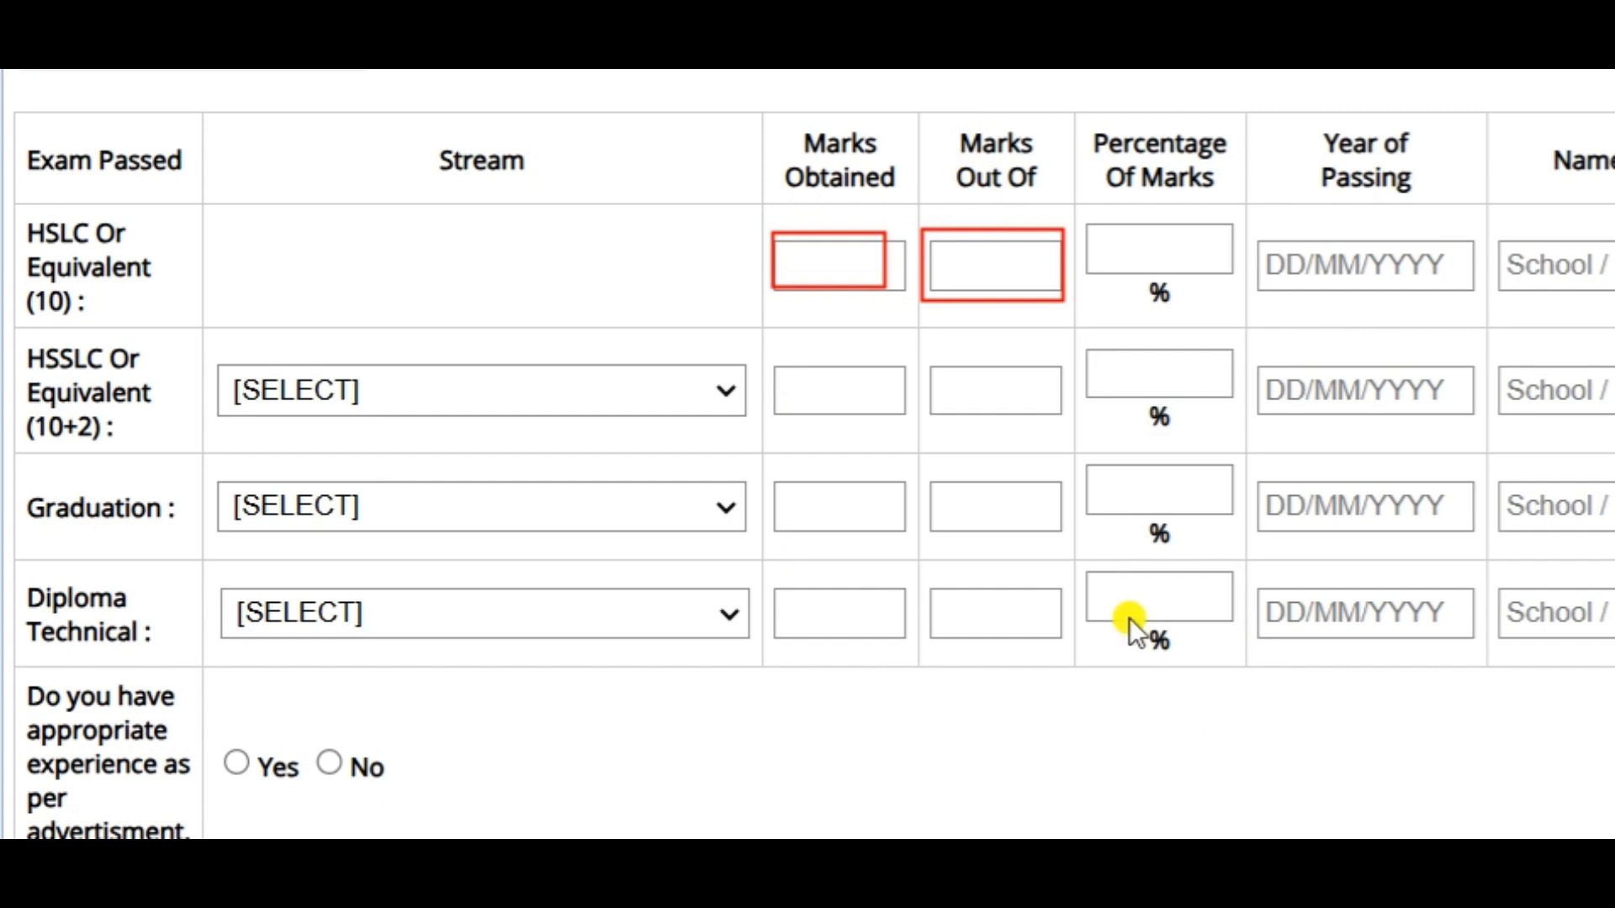
{"action": "left_click", "coordinate": [963, 261]}
{"action": "type", "text": "600"}
{"action": "left_click", "coordinate": [851, 269]}
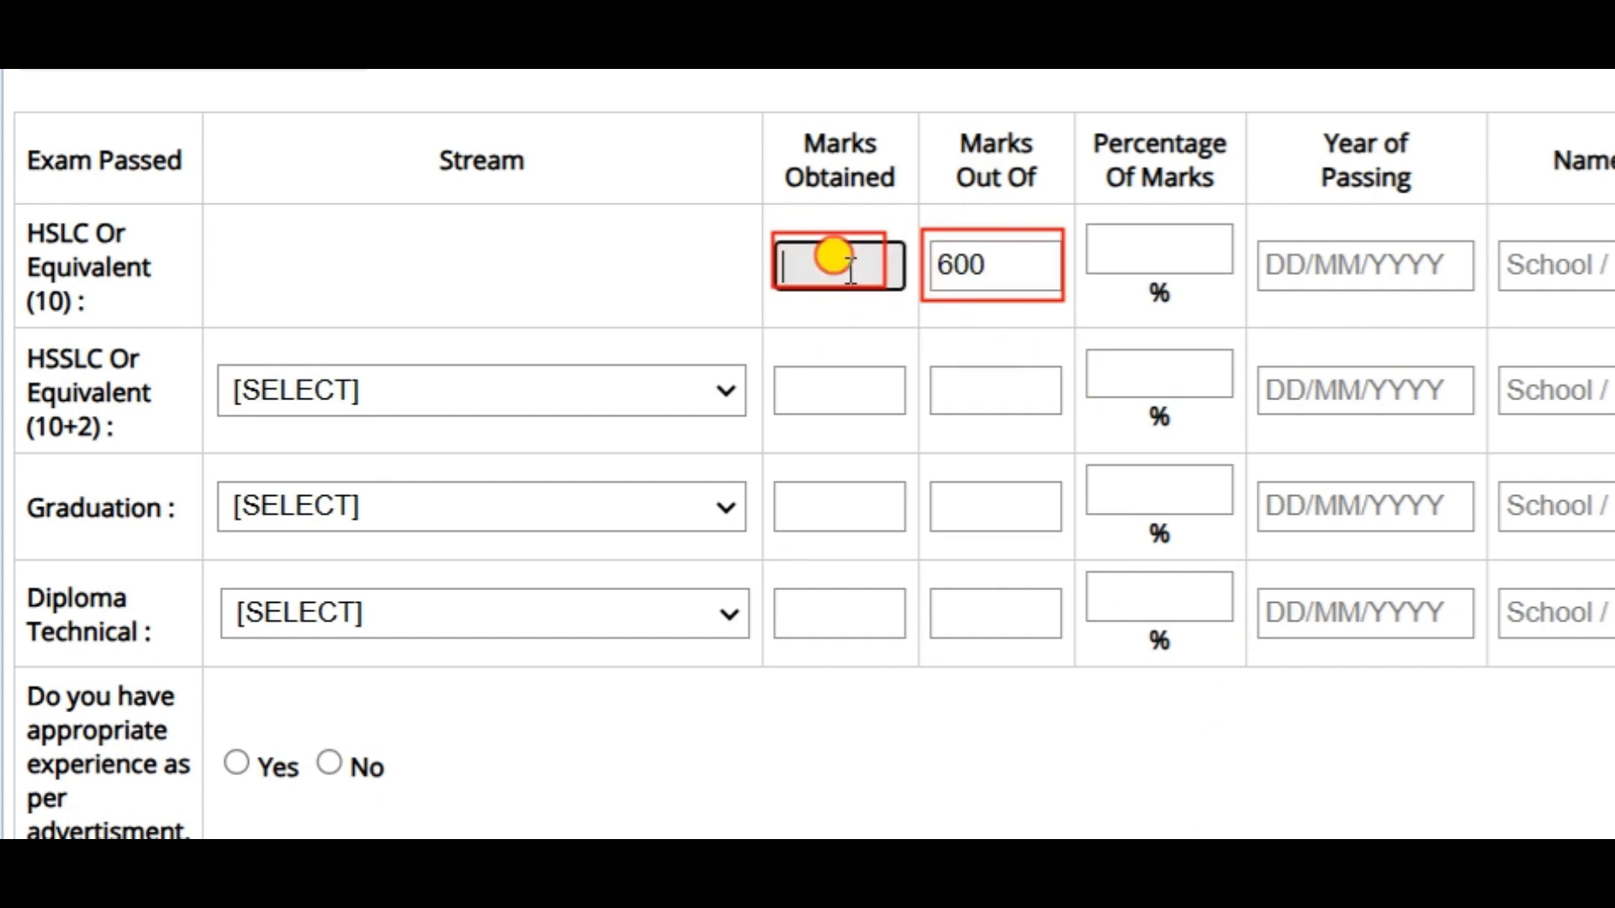
{"action": "type", "text": "400"}
{"action": "left_click", "coordinate": [1134, 210]}
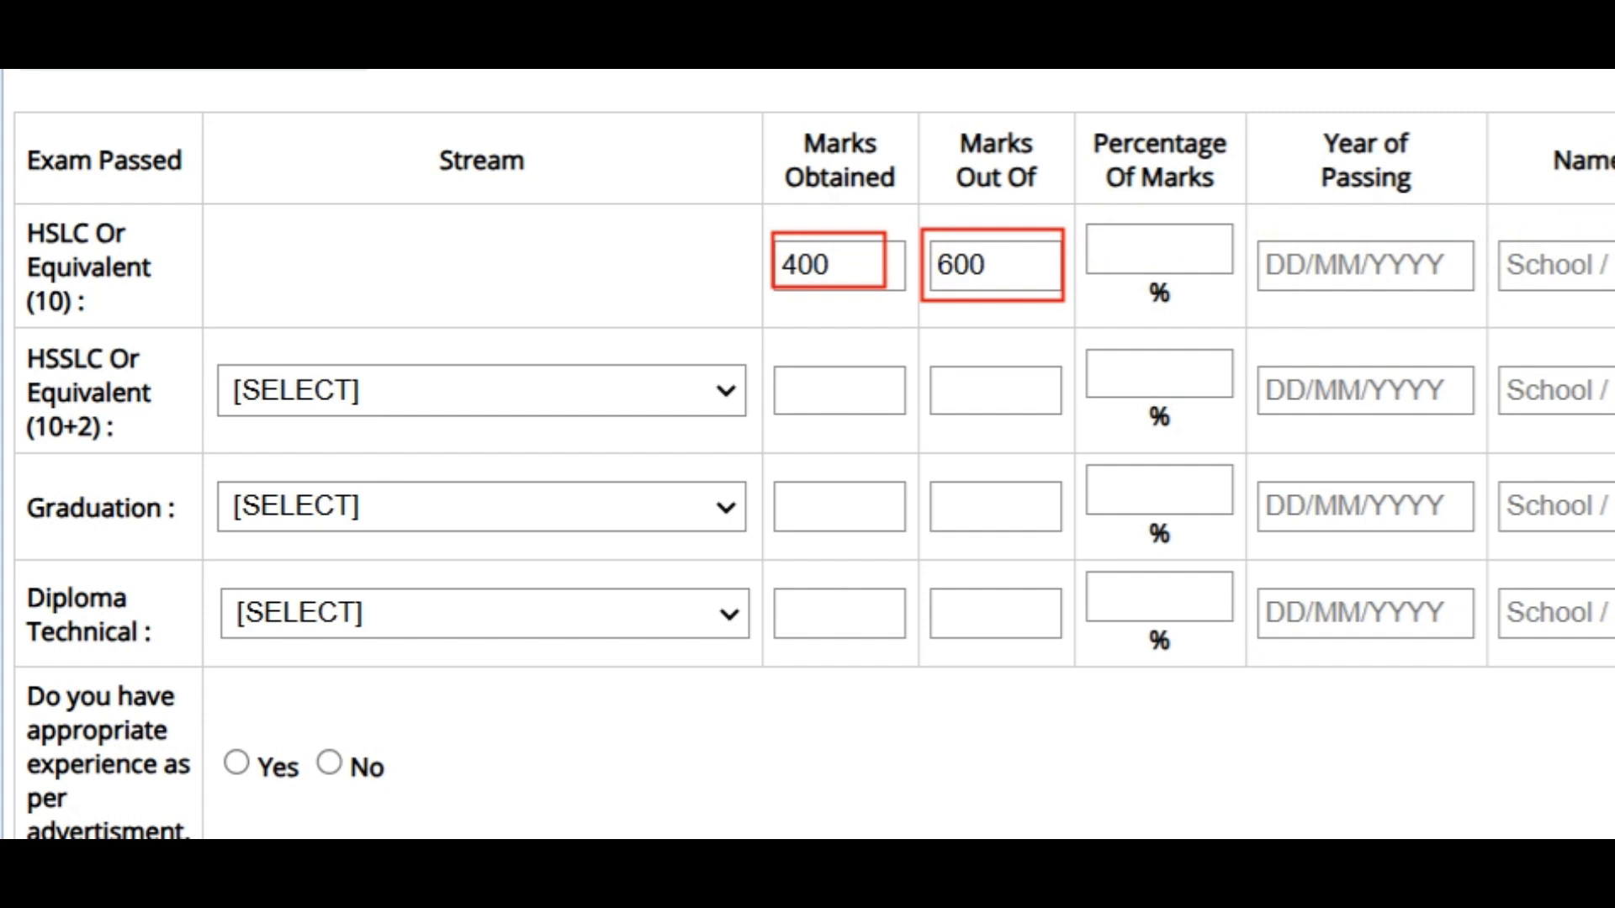
Fill in the HSLC row's school and board name, starting with "ABCD/ SE"
{"action": "left_click", "coordinate": [1585, 276]}
{"action": "type", "text": "ABCD/"}
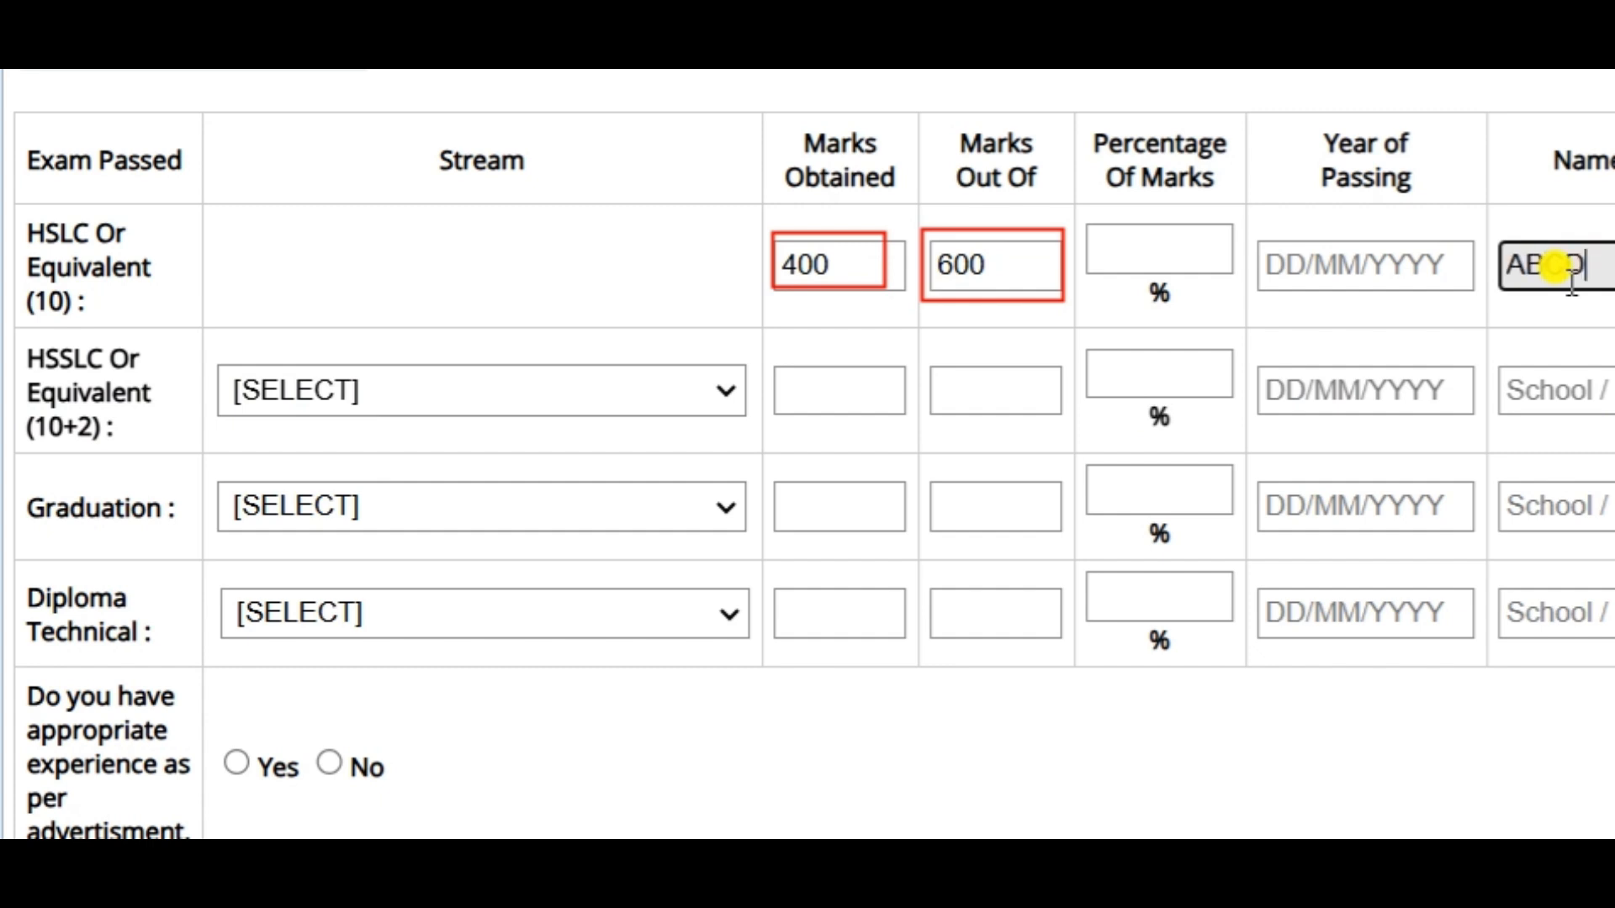
{"action": "type", "text": " SE"}
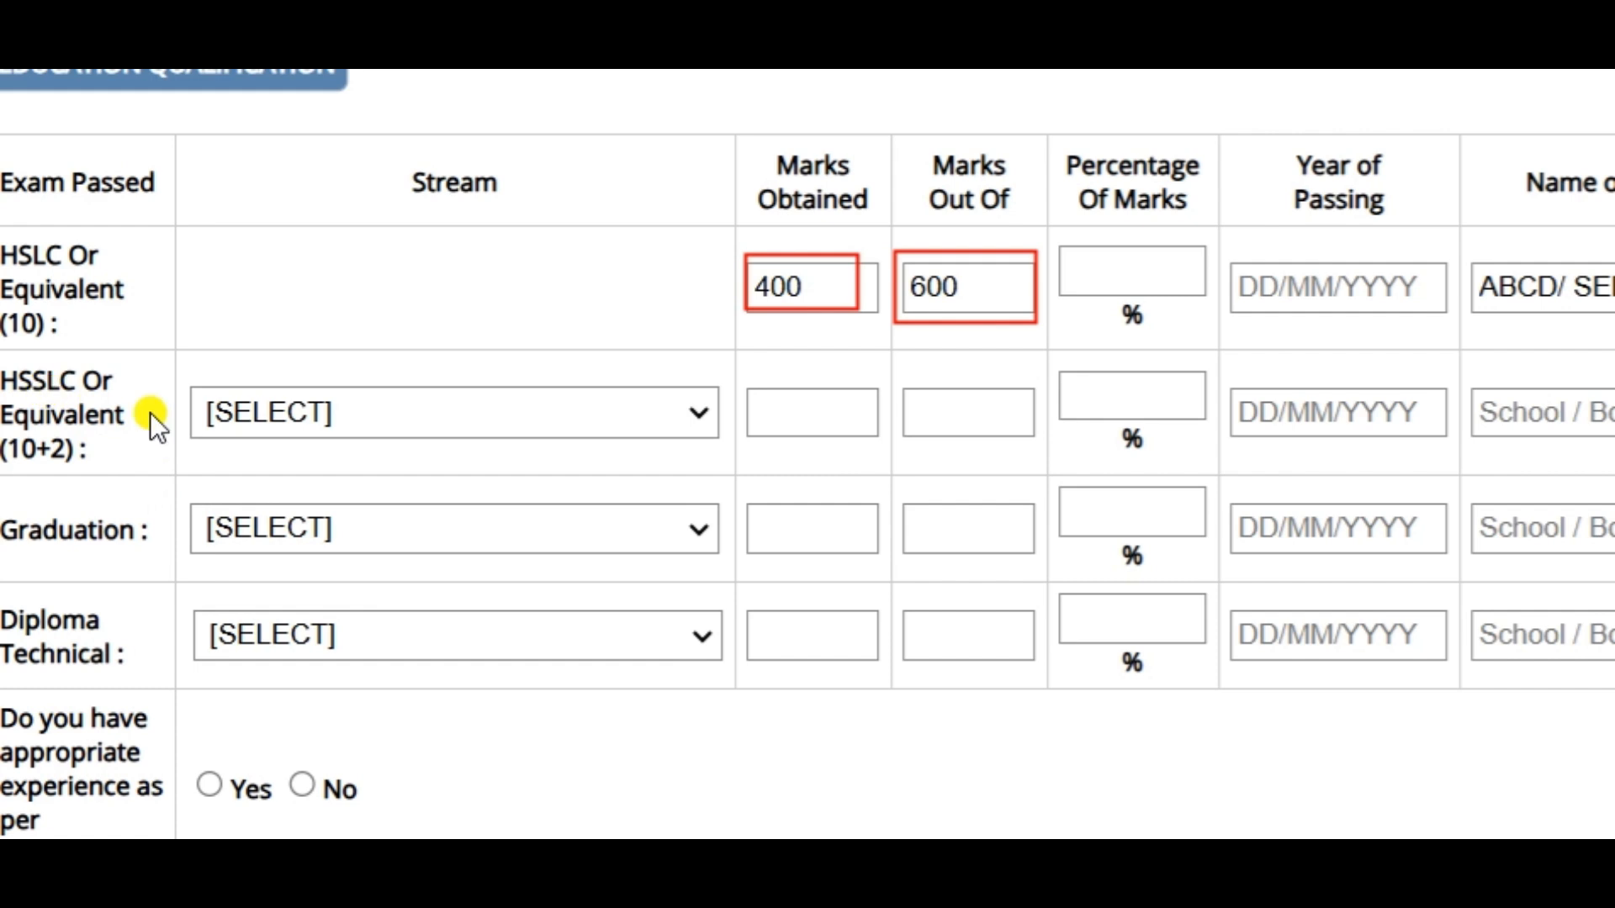
Set the stream of the HSSLC or equivalent (10+2) exam to ARTS
{"action": "left_click", "coordinate": [421, 418]}
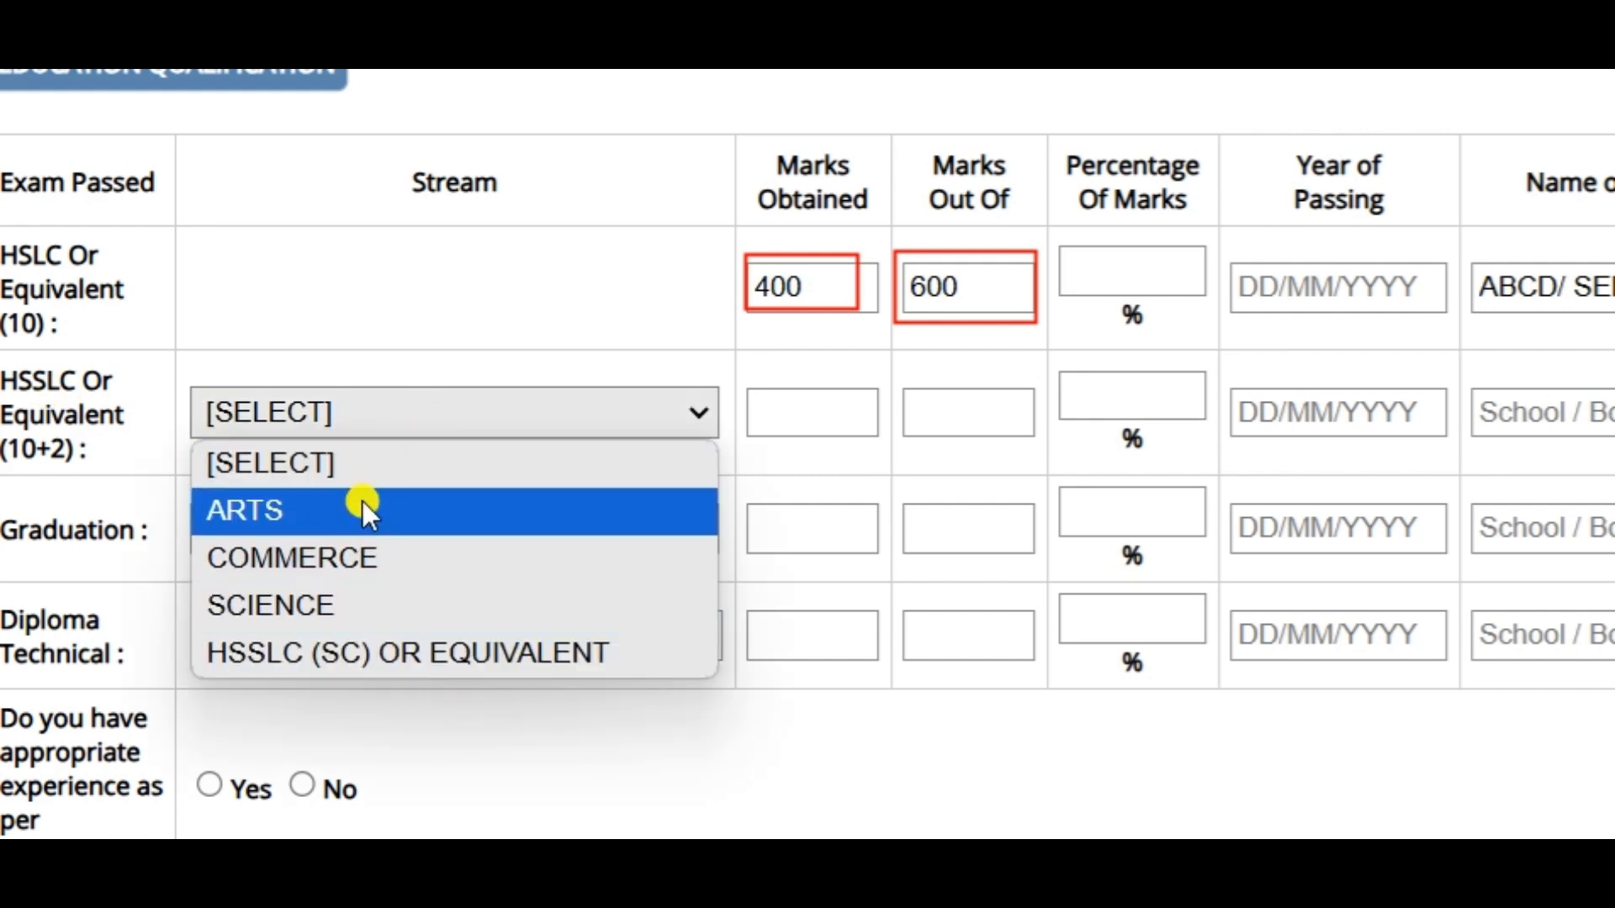
{"action": "left_click", "coordinate": [375, 523]}
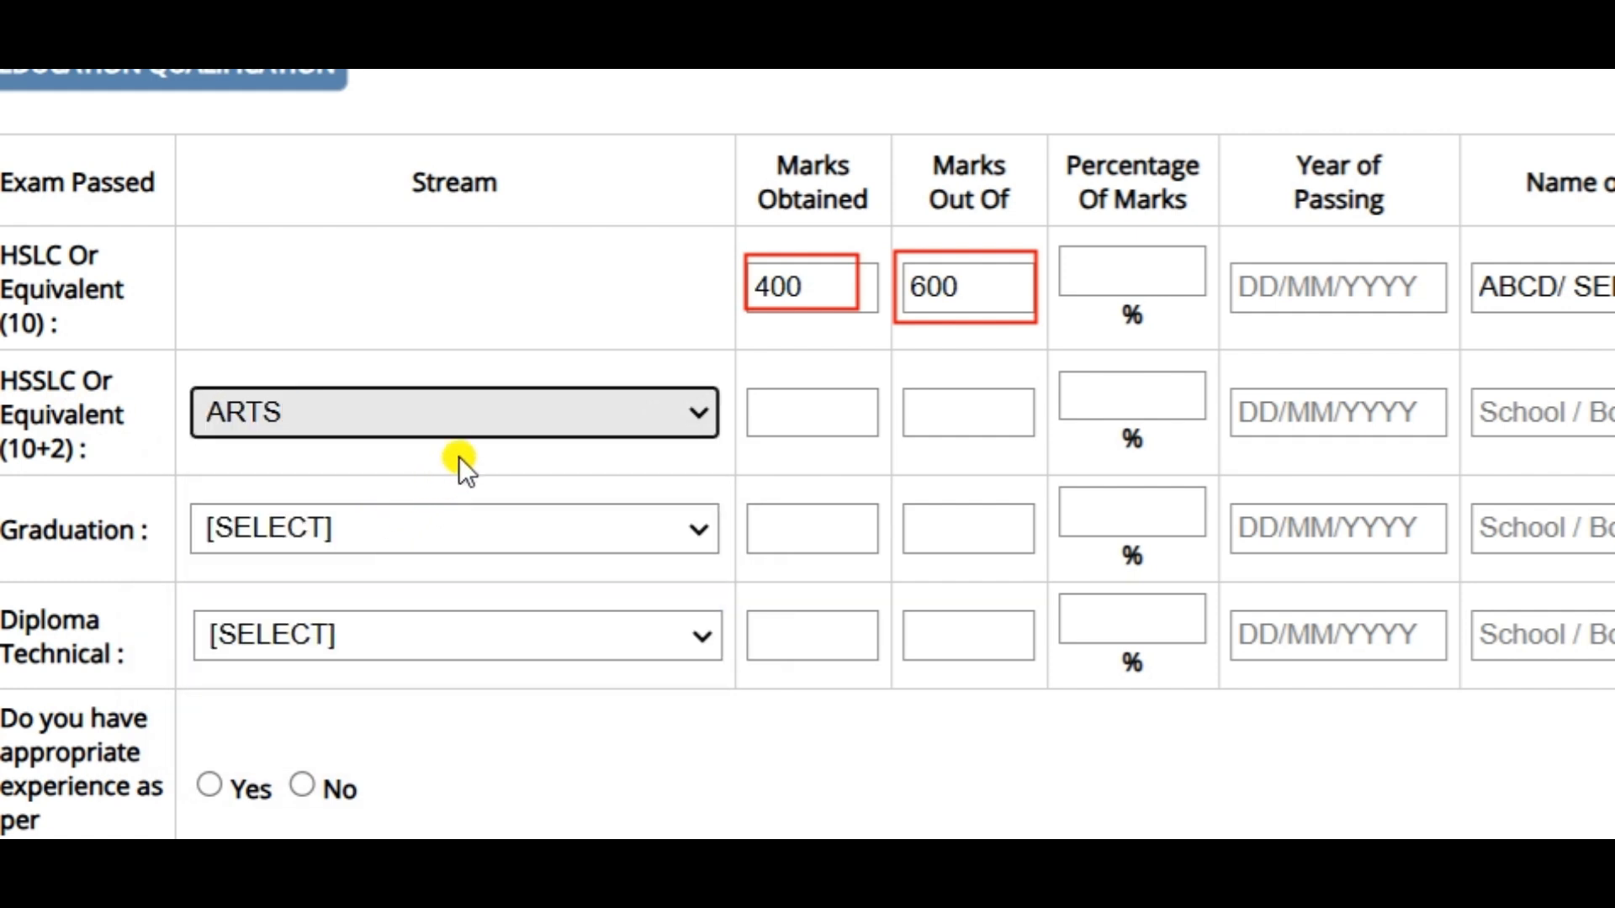
{"action": "scroll", "coordinate": [471, 458], "scroll_direction": "down", "scroll_amount": 2}
{"action": "scroll", "coordinate": [912, 230], "scroll_direction": "up", "scroll_amount": 2}
Check the stream options offered for Graduation and Diploma Technical without choosing one
{"action": "left_click", "coordinate": [529, 535]}
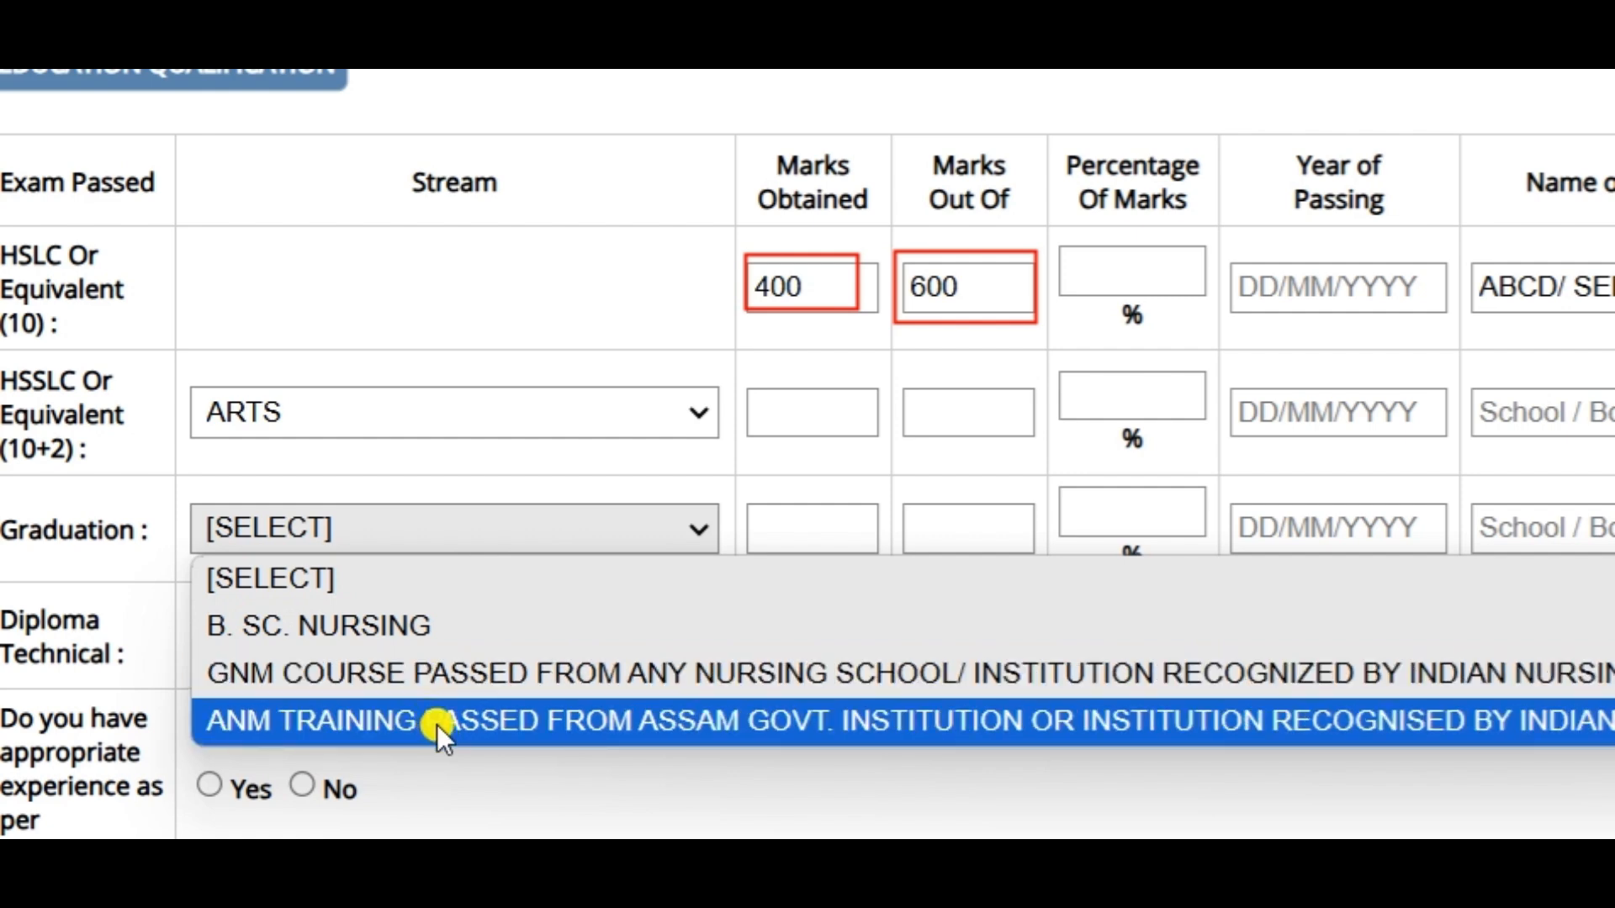
{"action": "left_click", "coordinate": [128, 604]}
{"action": "scroll", "coordinate": [131, 620], "scroll_direction": "down", "scroll_amount": 2}
{"action": "left_click", "coordinate": [323, 476]}
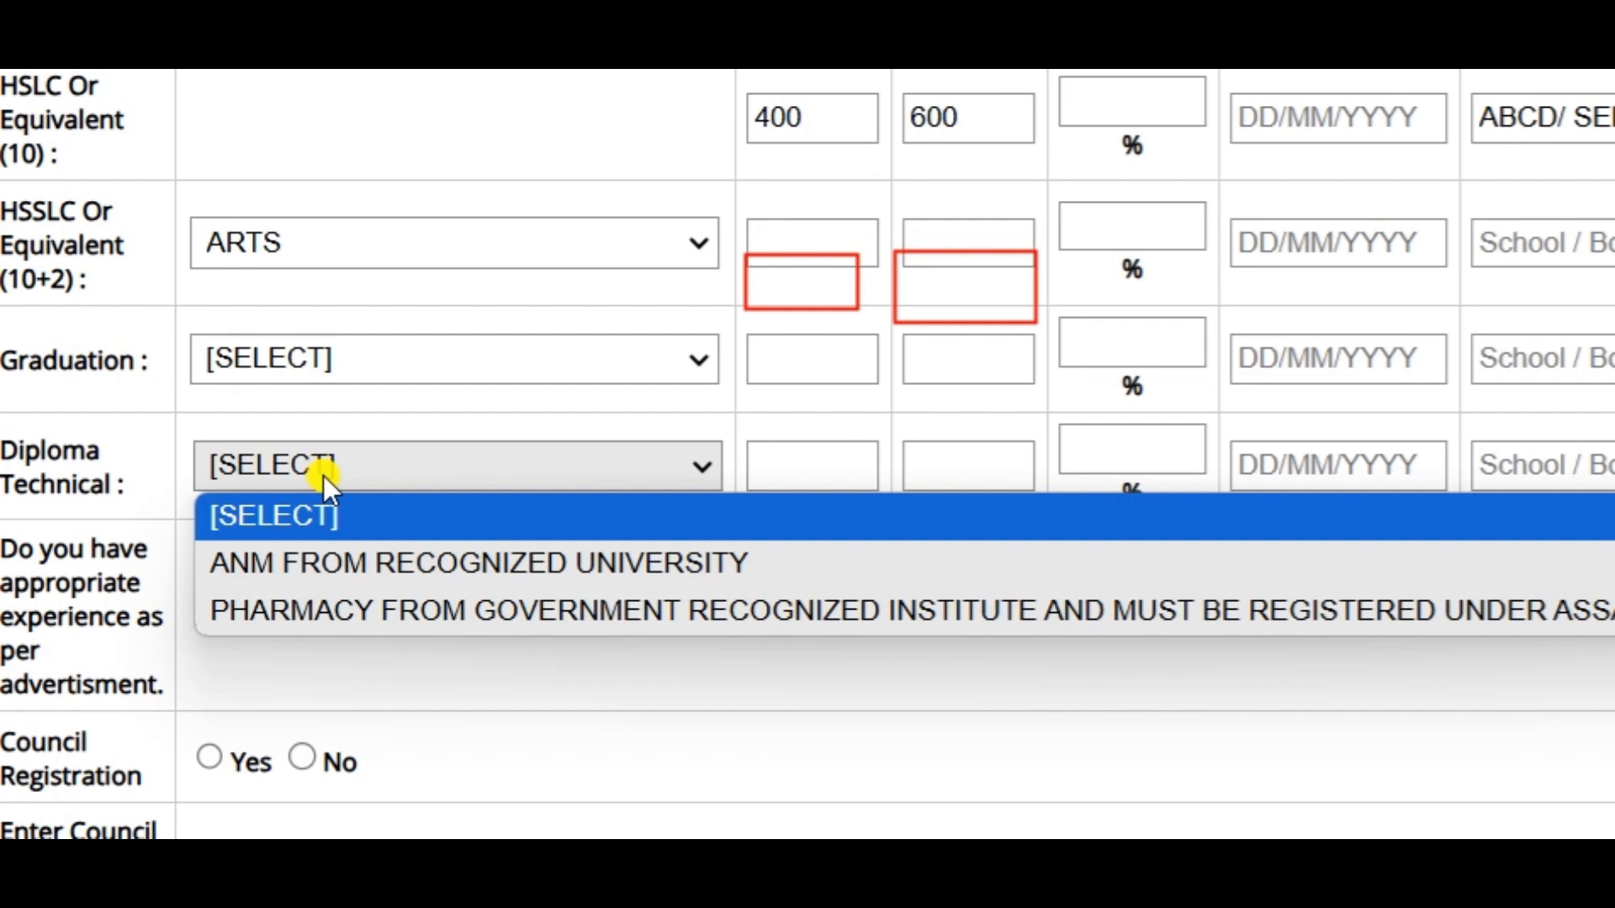
{"action": "left_click", "coordinate": [338, 489]}
{"action": "left_click", "coordinate": [345, 472]}
{"action": "left_click", "coordinate": [168, 475]}
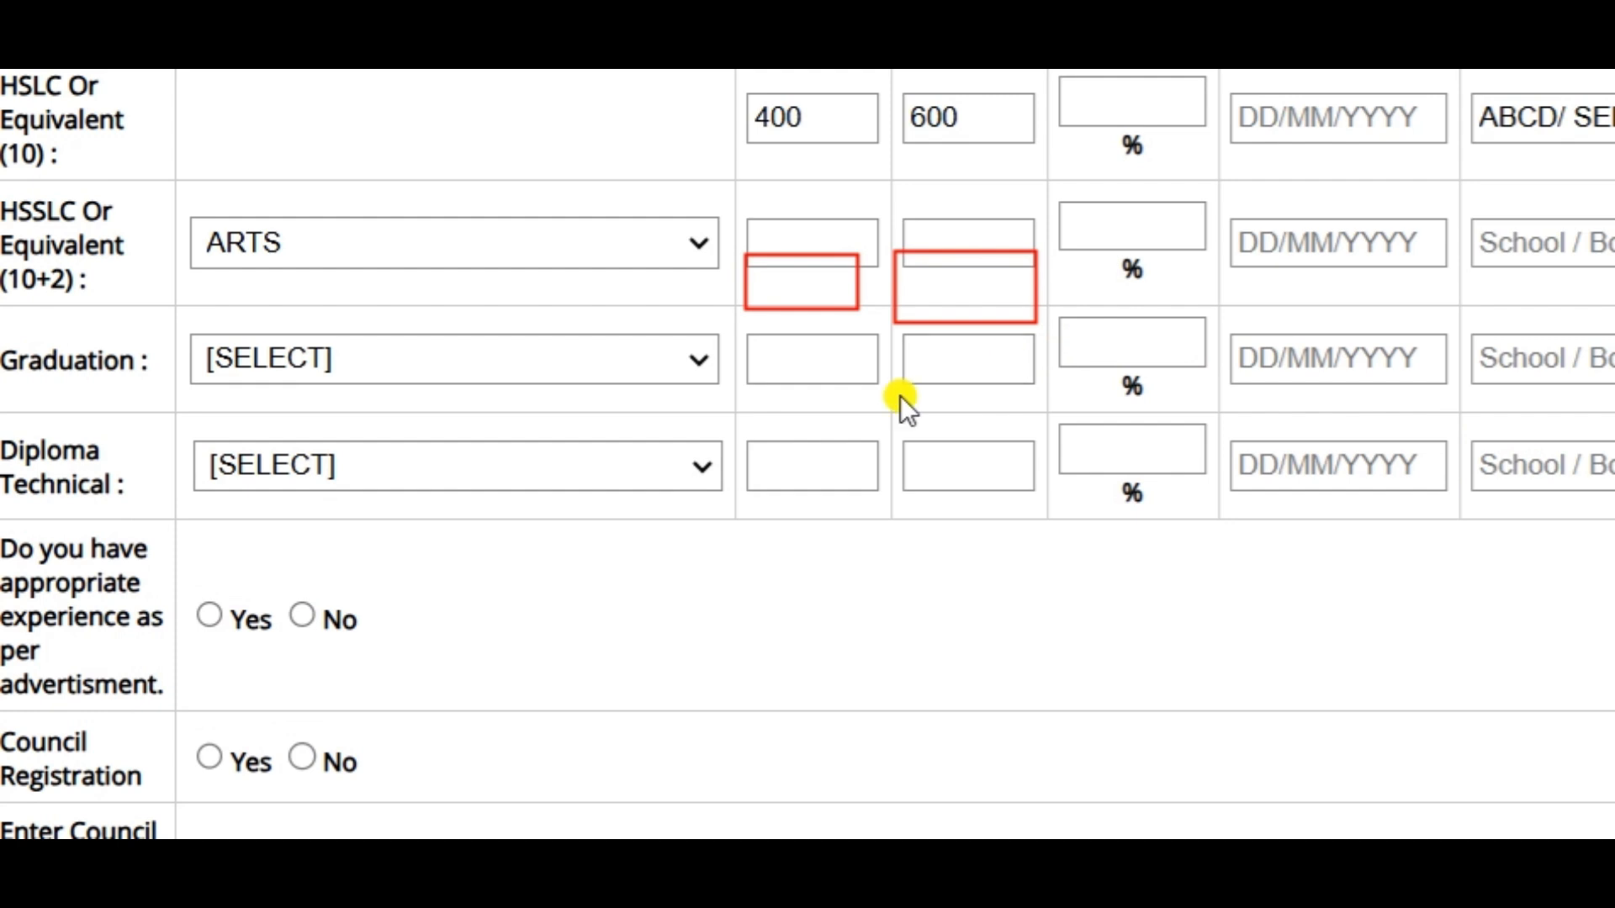
Answer Yes to having appropriate experience as per the advertisement and Yes to Council Registration
{"action": "scroll", "coordinate": [866, 433], "scroll_direction": "down", "scroll_amount": 2}
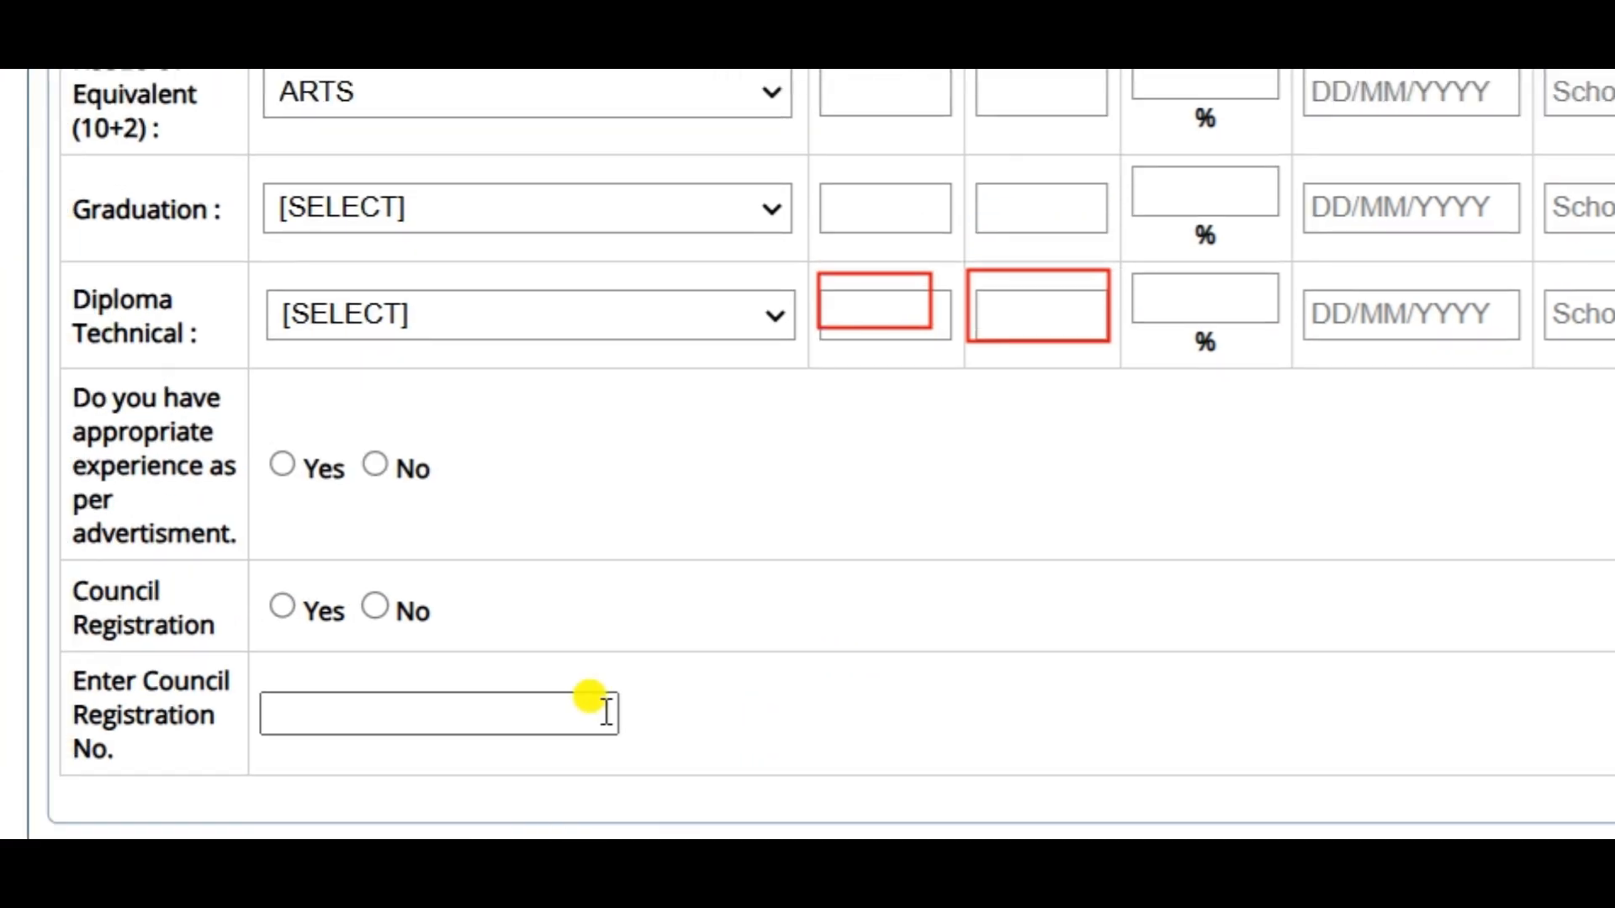
{"action": "scroll", "coordinate": [567, 440], "scroll_direction": "down", "scroll_amount": 2}
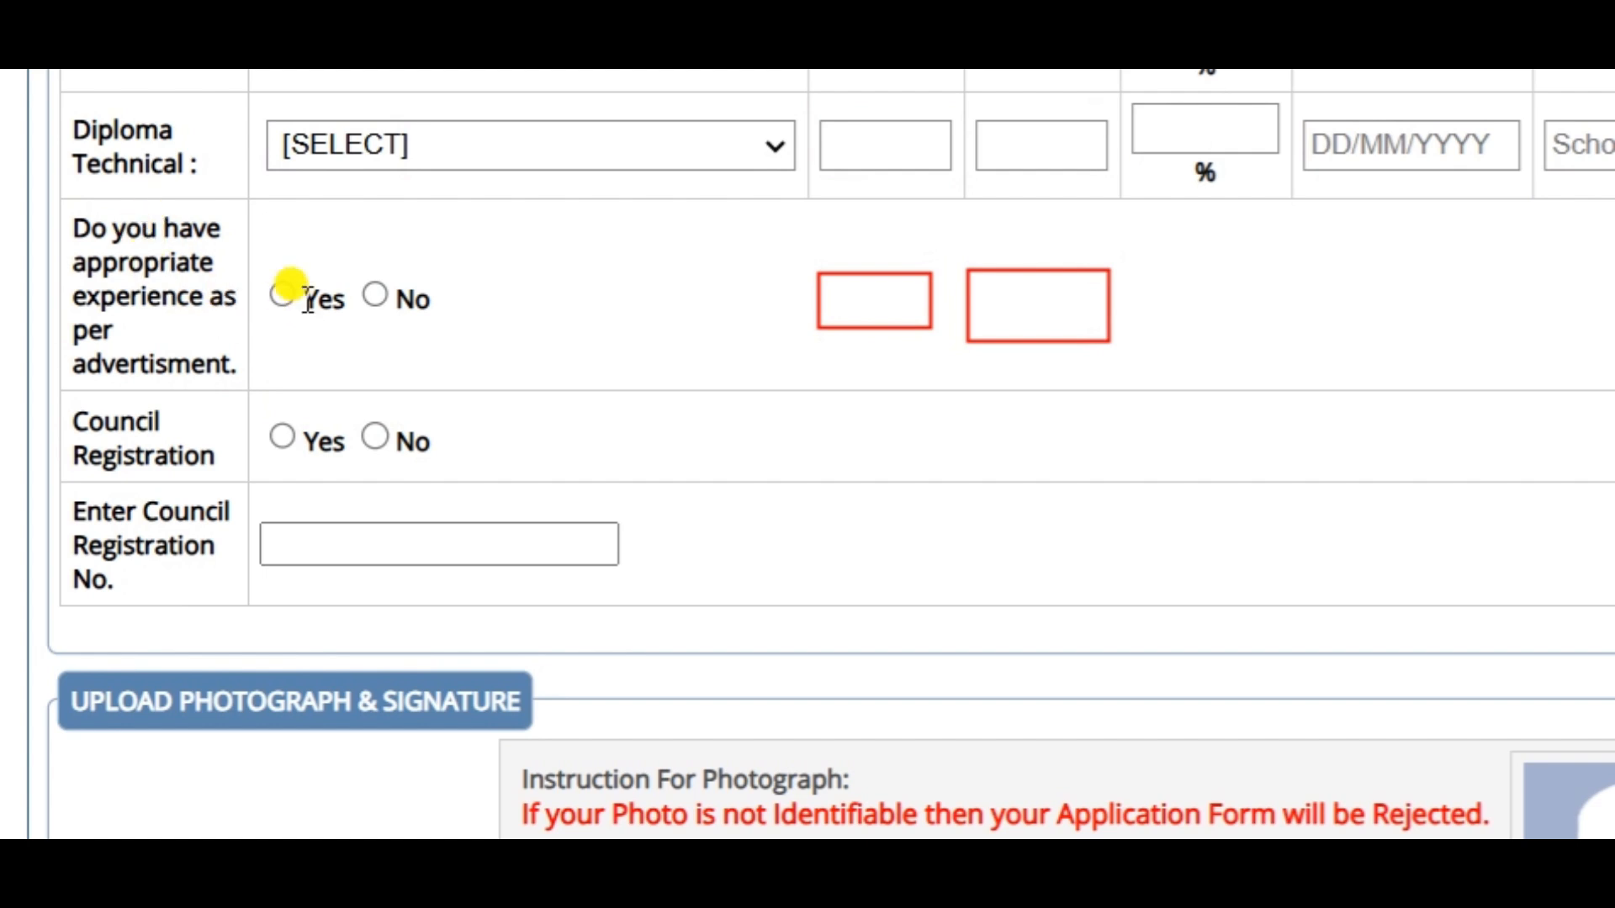
{"action": "left_click", "coordinate": [279, 300]}
{"action": "left_click", "coordinate": [376, 437]}
{"action": "left_click", "coordinate": [281, 435]}
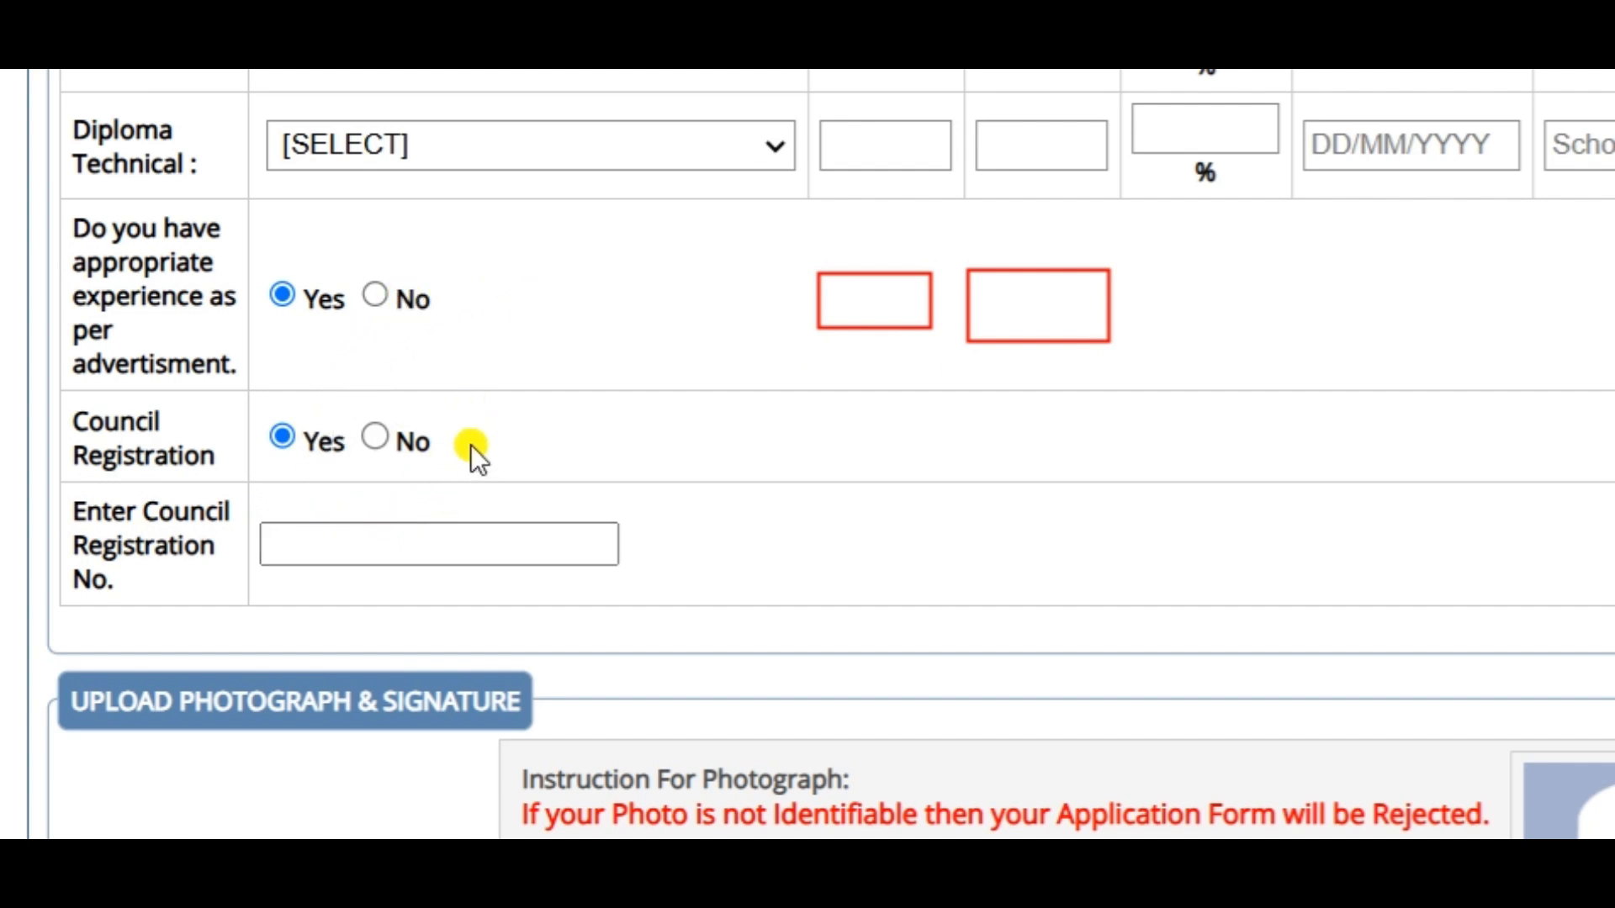
Examine the photograph and signature upload instructions, the login password fields, the declaration, the important note and the final submission option
{"action": "scroll", "coordinate": [431, 501], "scroll_direction": "down", "scroll_amount": 5}
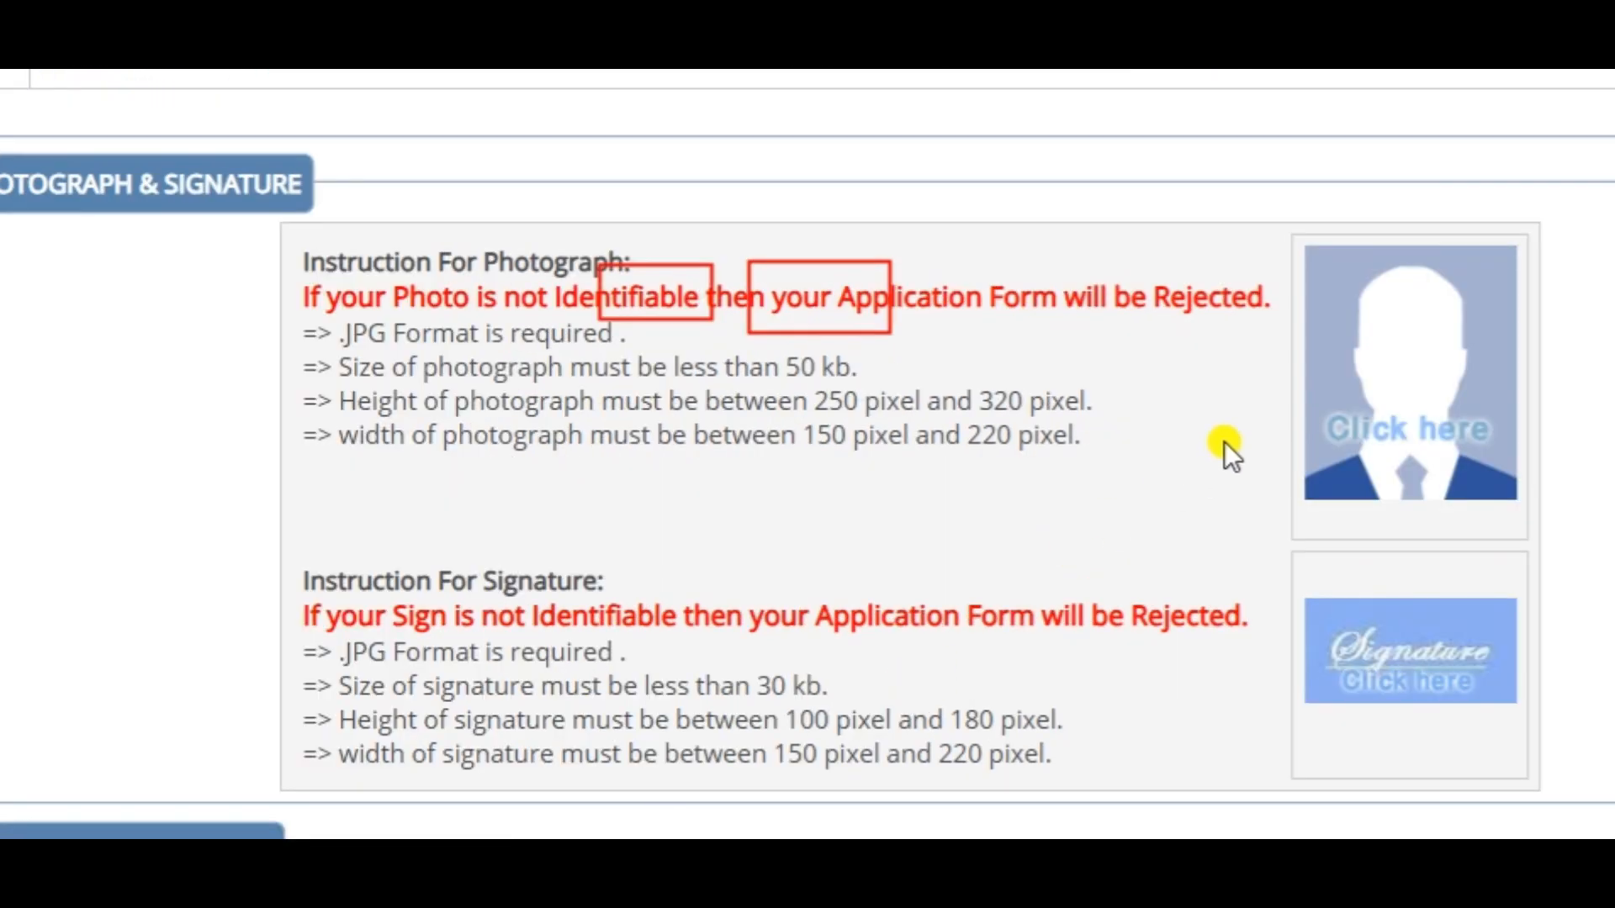
{"action": "scroll", "coordinate": [1319, 402], "scroll_direction": "down", "scroll_amount": 4}
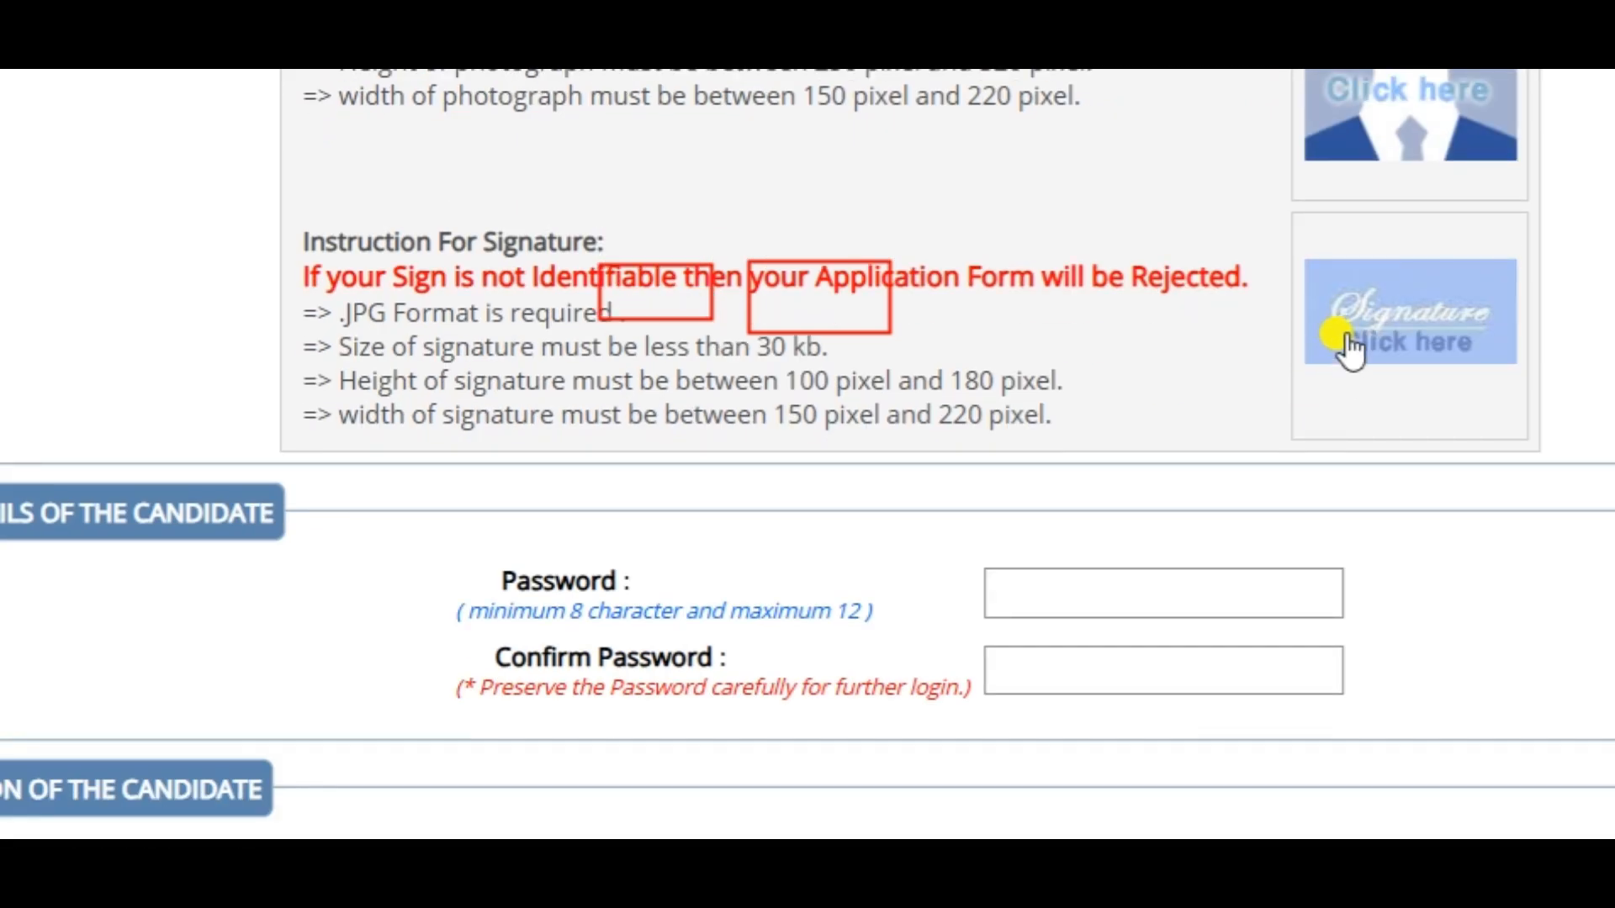
{"action": "scroll", "coordinate": [1219, 370], "scroll_direction": "down", "scroll_amount": 3}
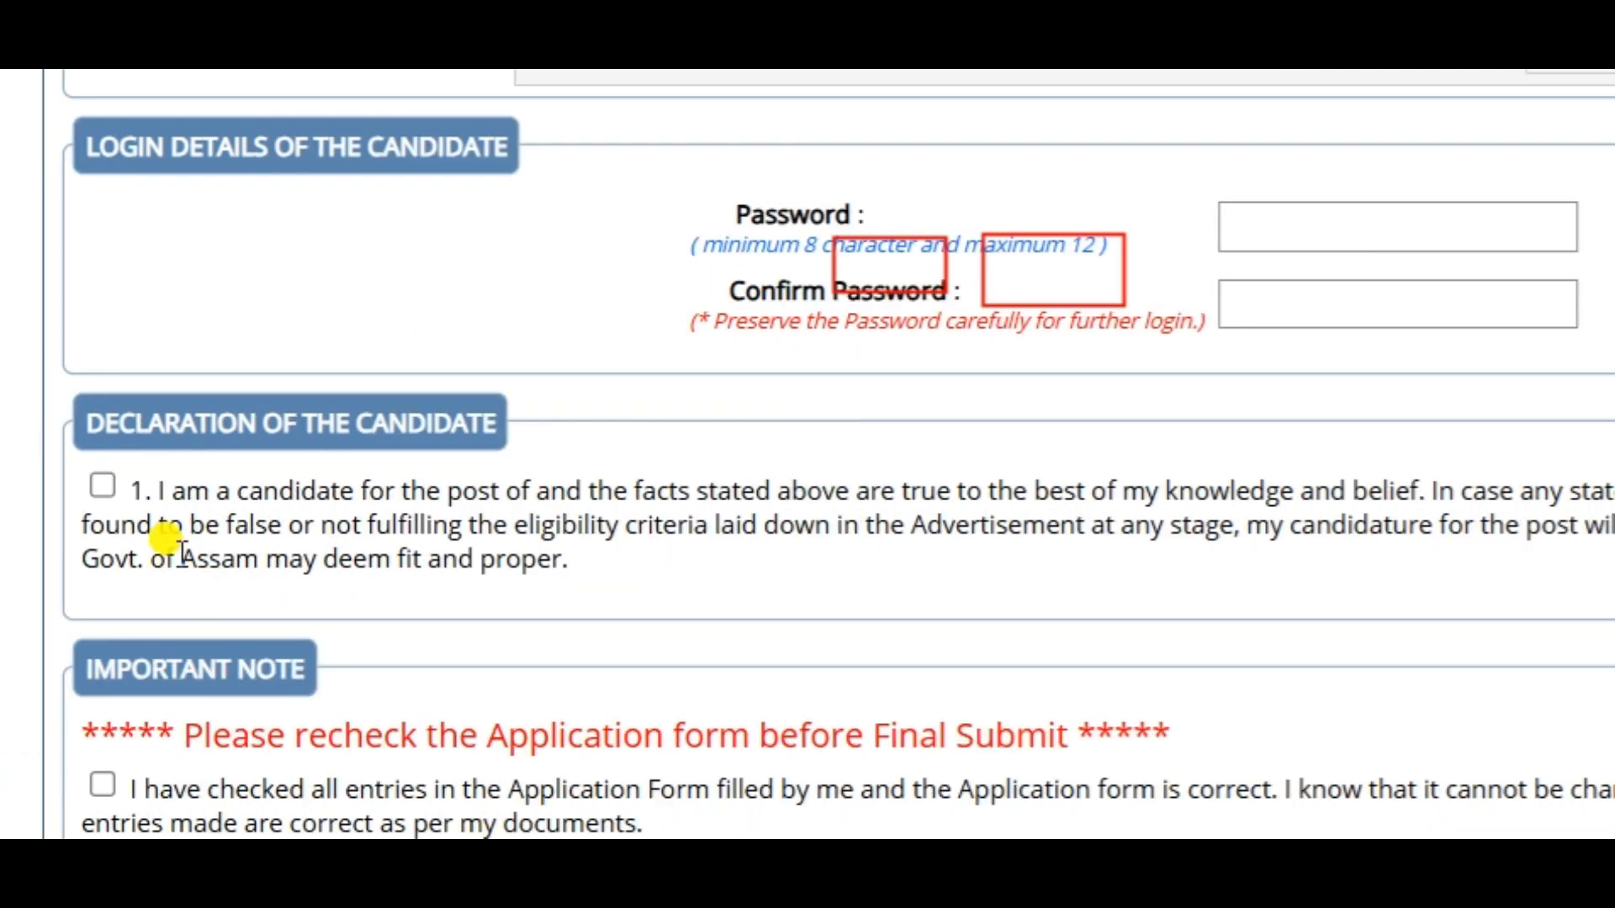
{"action": "scroll", "coordinate": [183, 564], "scroll_direction": "down", "scroll_amount": 2}
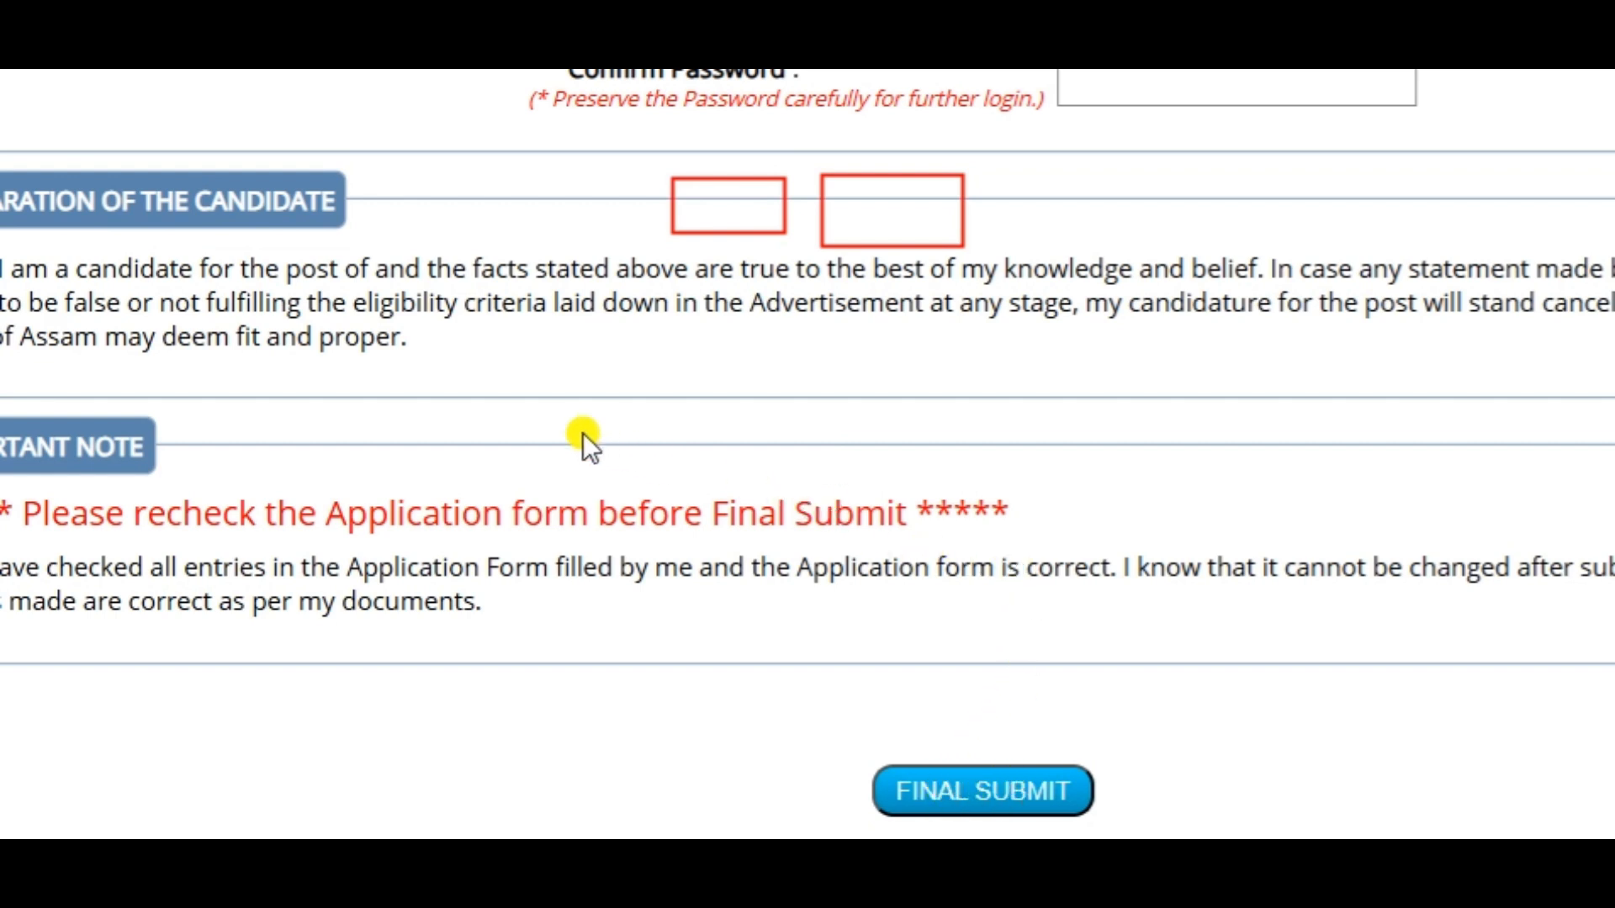
{"action": "scroll", "coordinate": [567, 481], "scroll_direction": "up", "scroll_amount": 2}
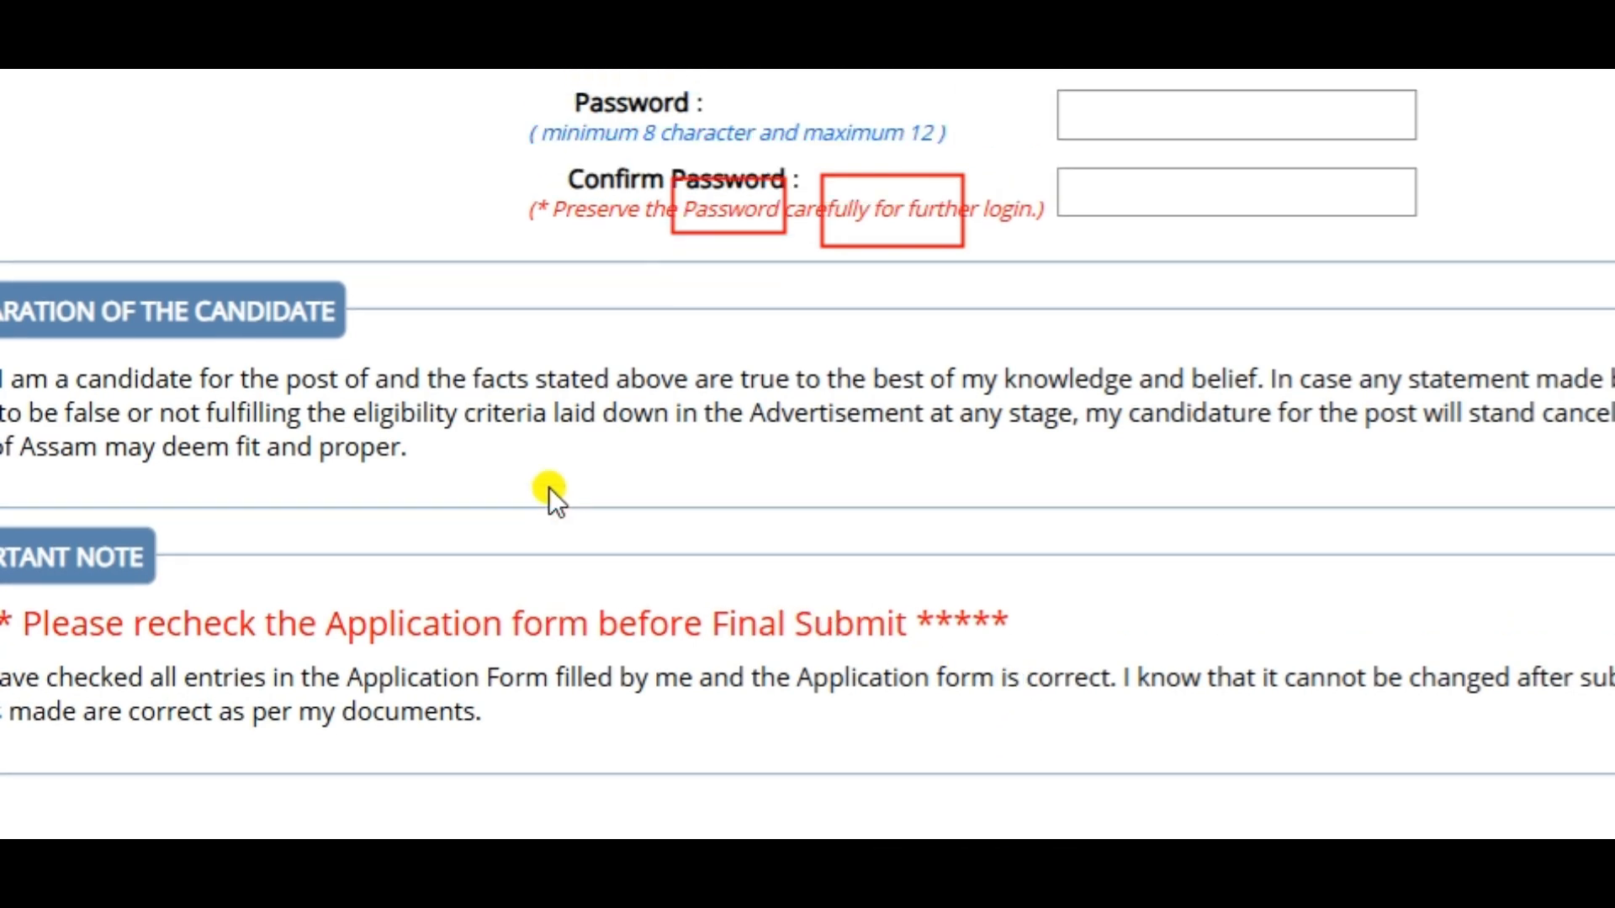
{"action": "scroll", "coordinate": [549, 471], "scroll_direction": "down", "scroll_amount": 2}
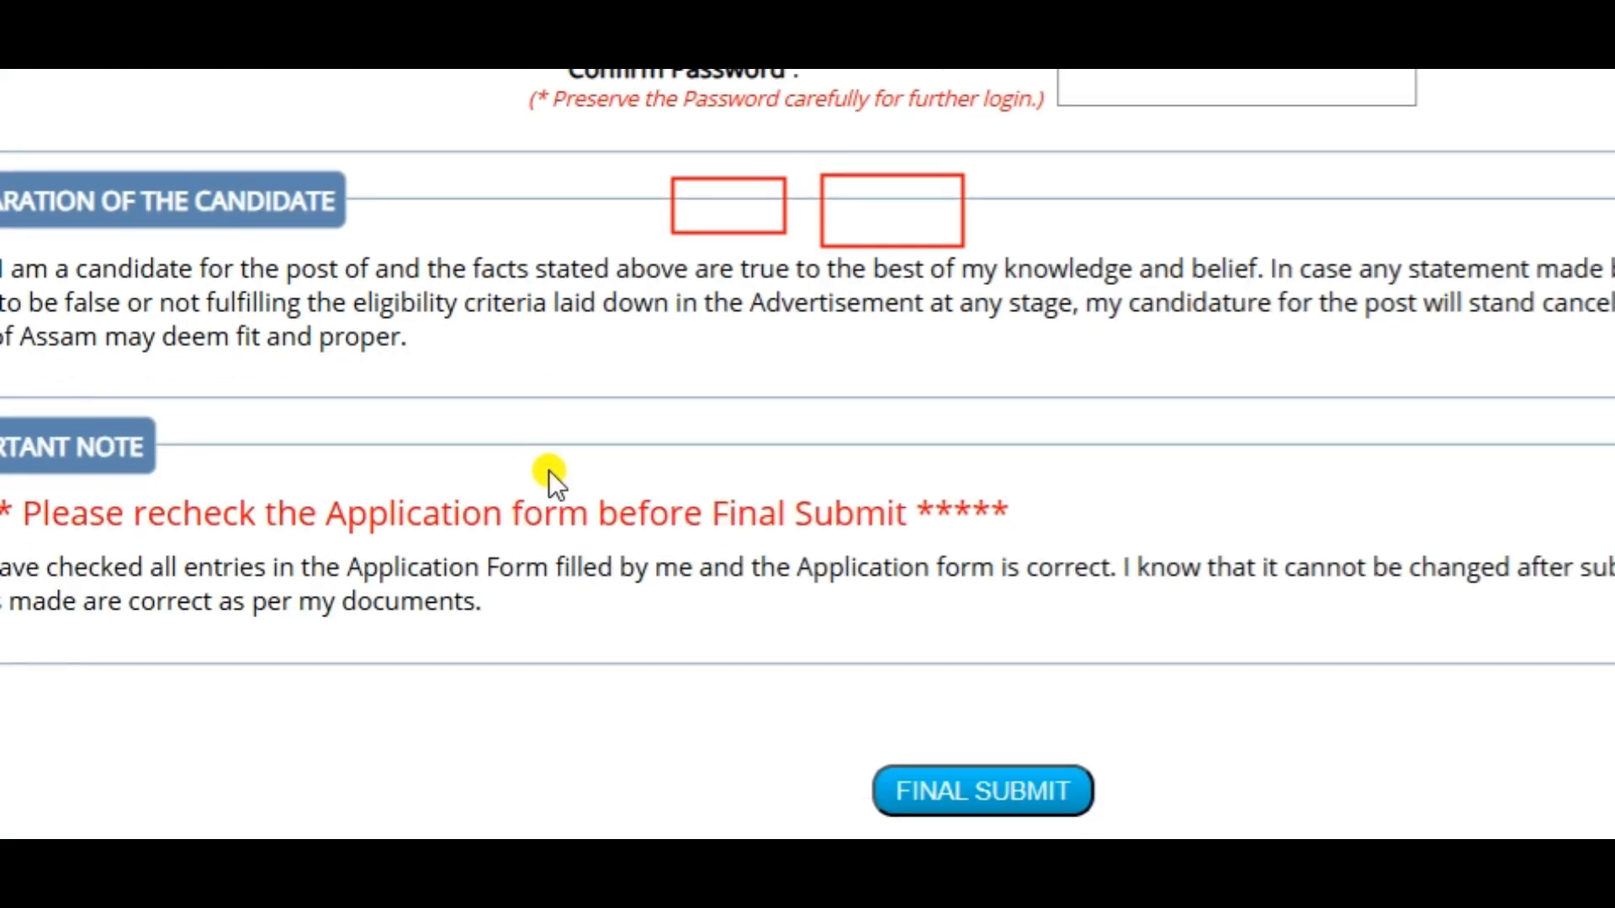